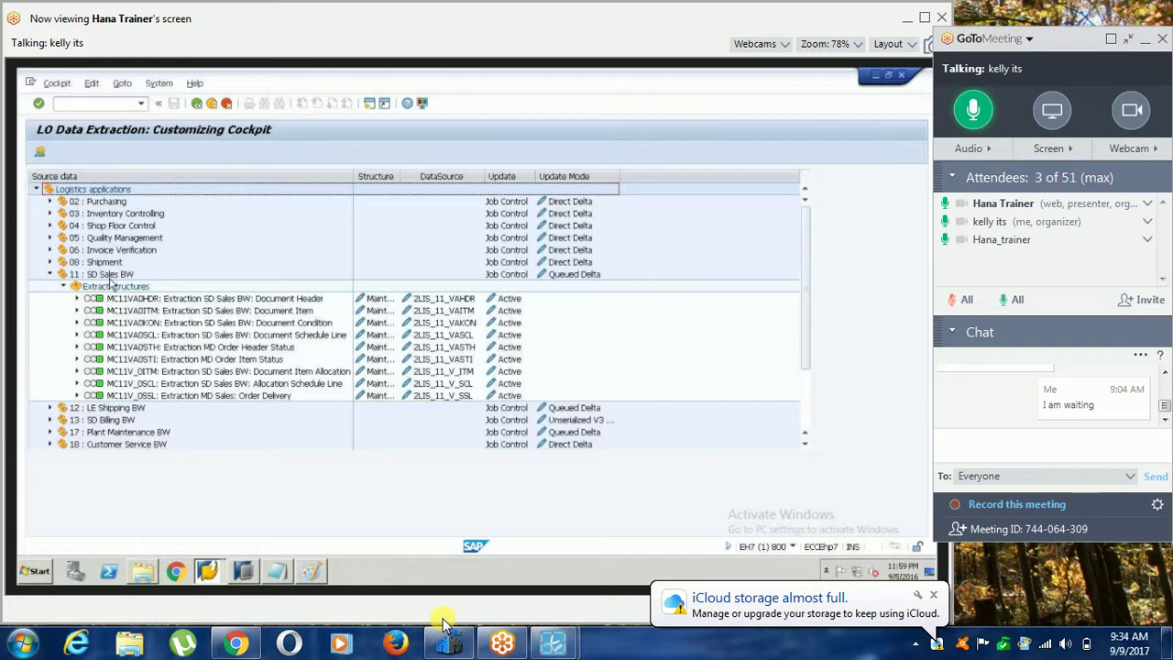
left_click(932, 595)
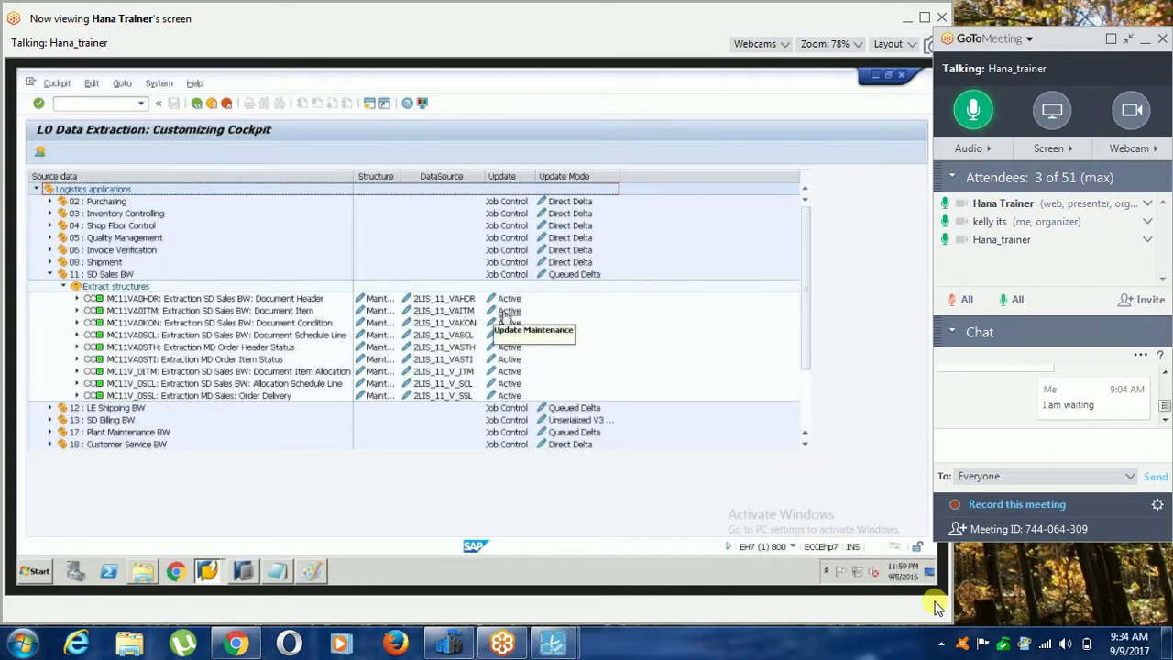
Switch the MC11VA0ITM Document Item (2LIS_11_VAITM) update status from Active to Inactive.
left_click(506, 313)
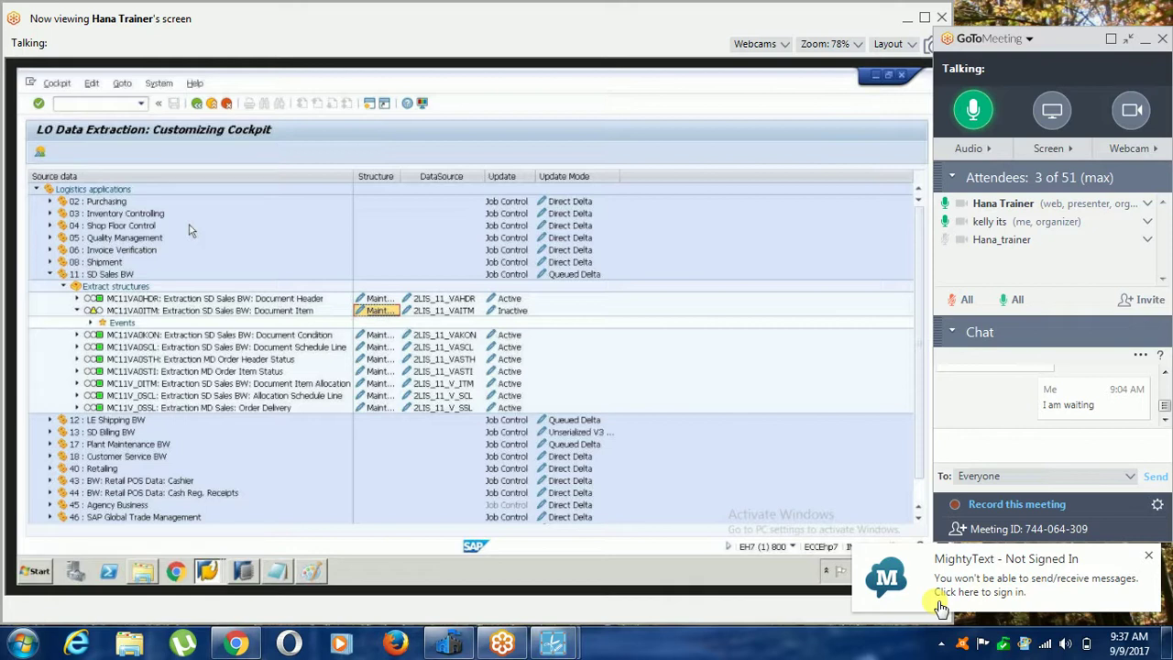
left_click(1148, 556)
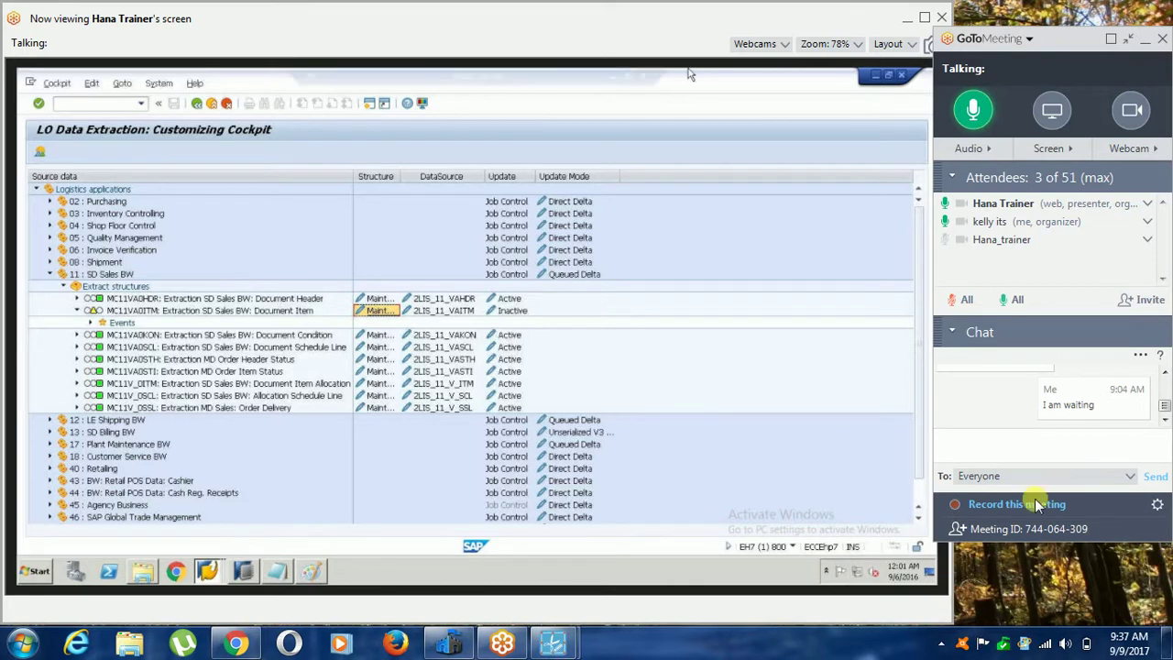
mouse_move(567, 646)
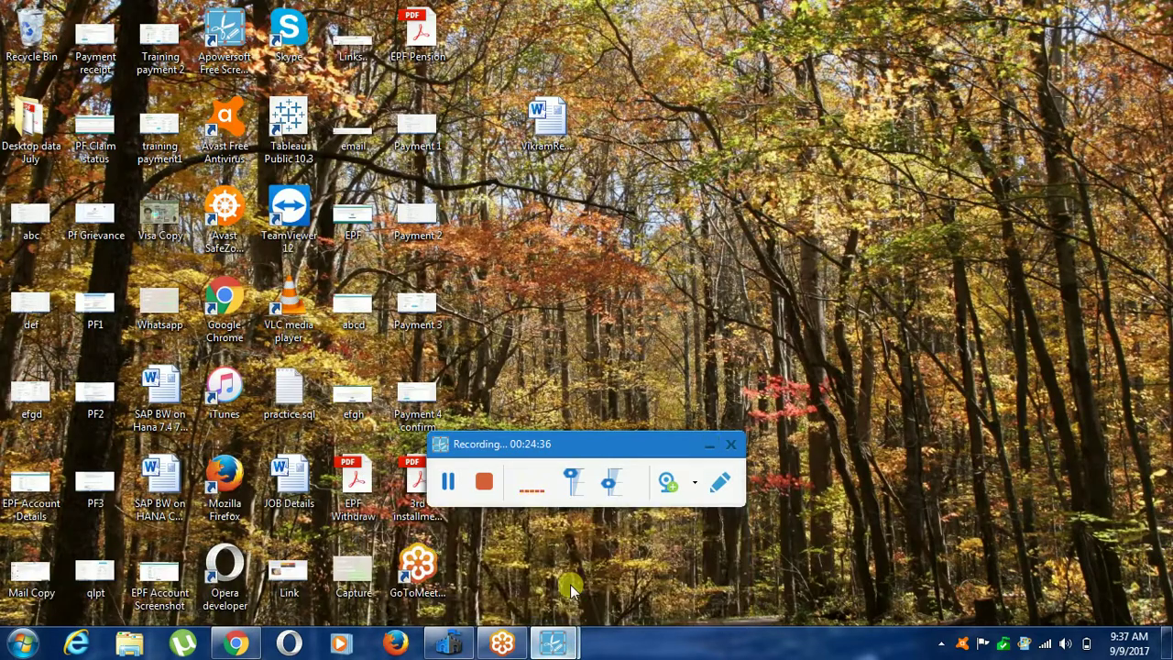
left_click(566, 517)
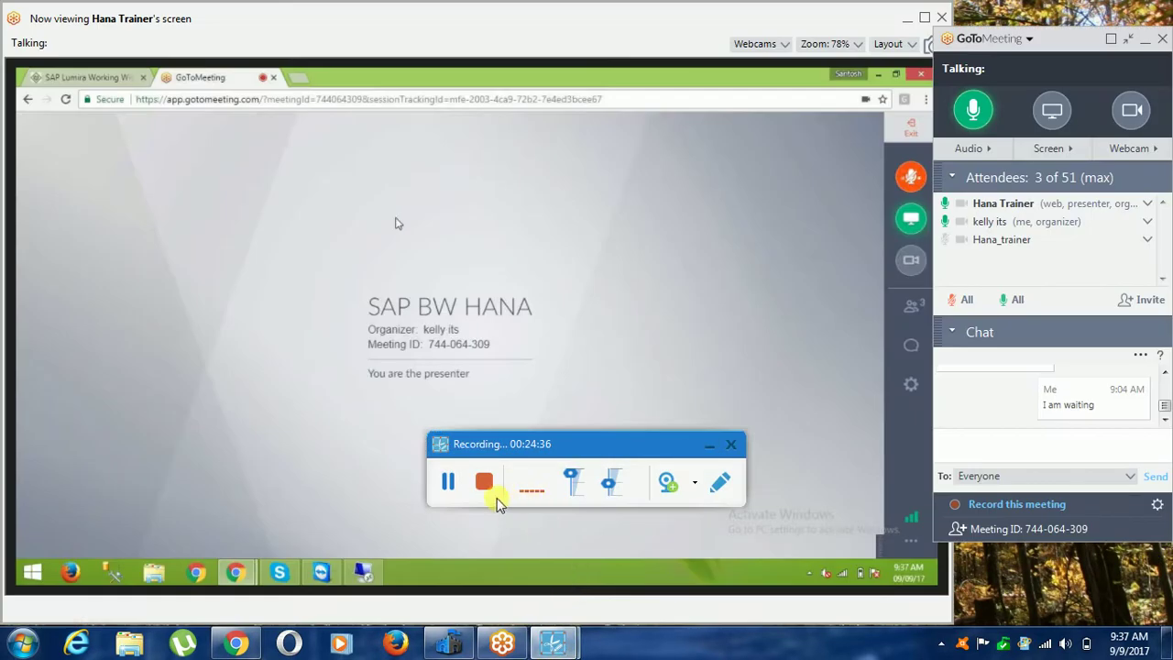
left_click(449, 488)
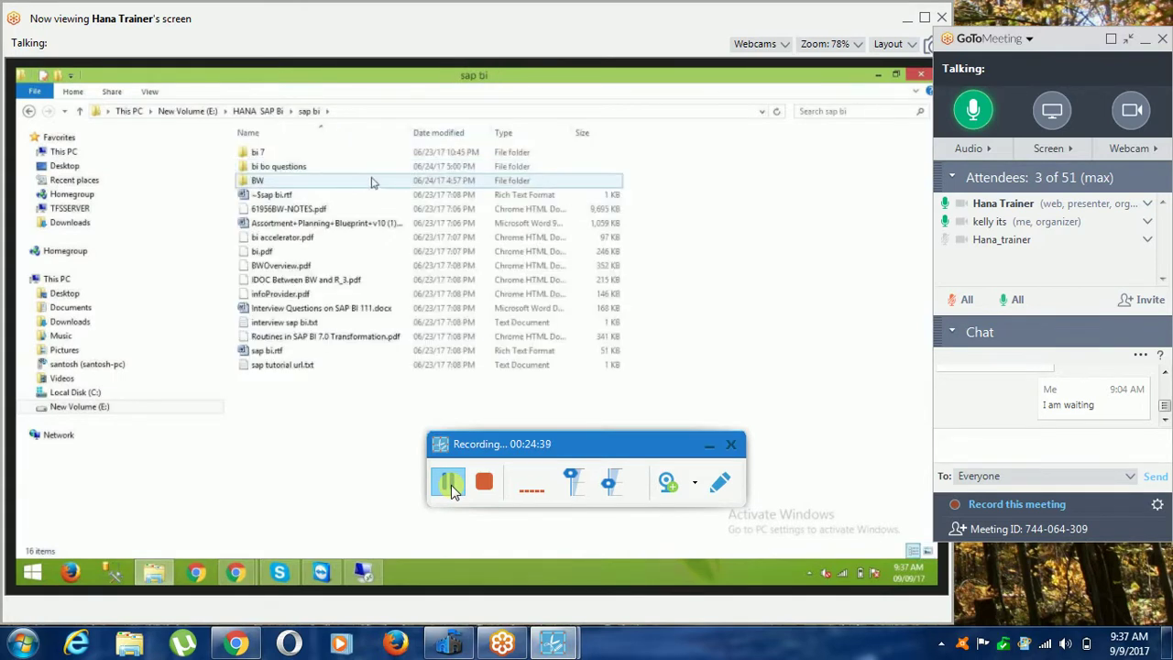
left_click(707, 446)
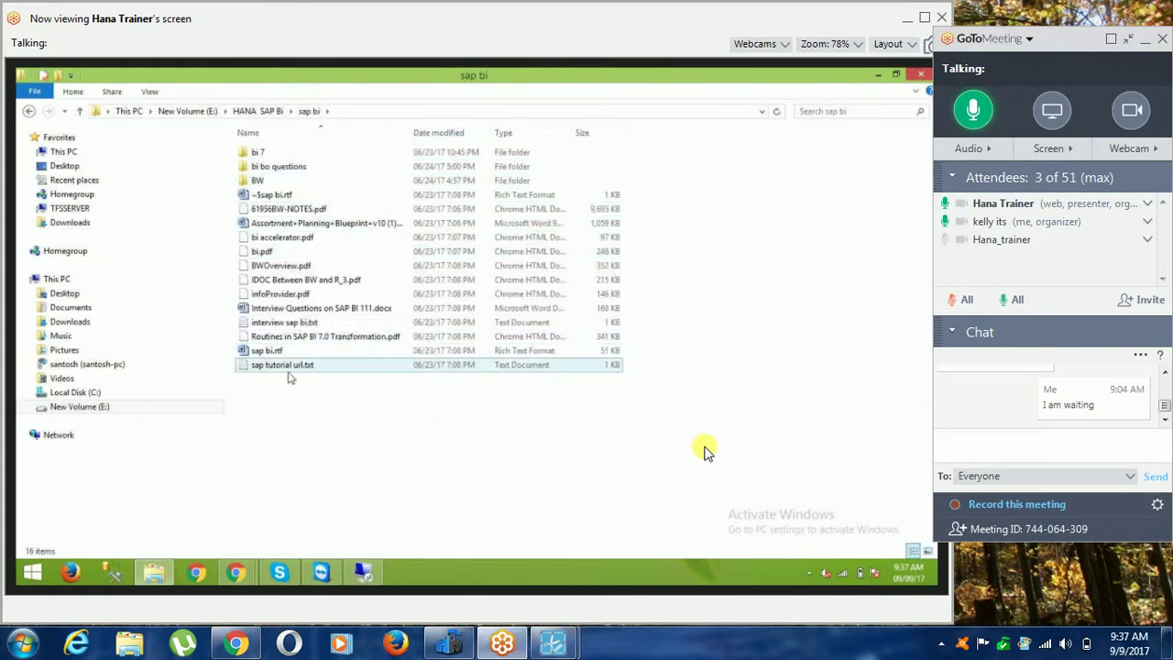
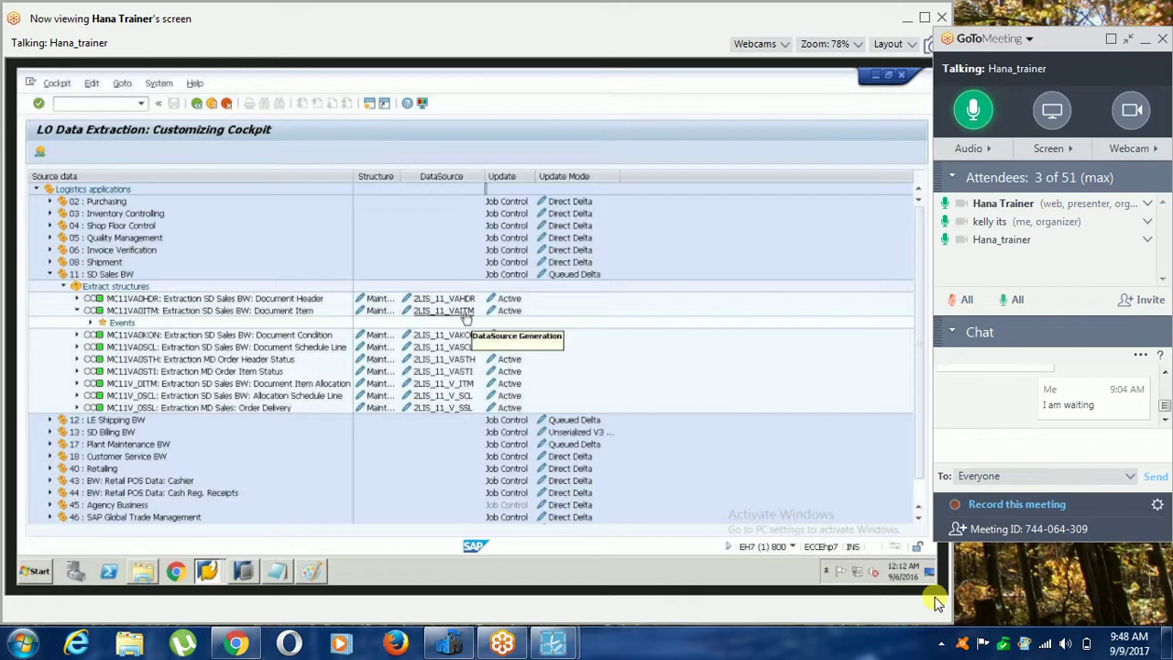
In the Notepad notes, add a dashed separator line below the LBWE step.
left_click(275, 571)
left_click(324, 523)
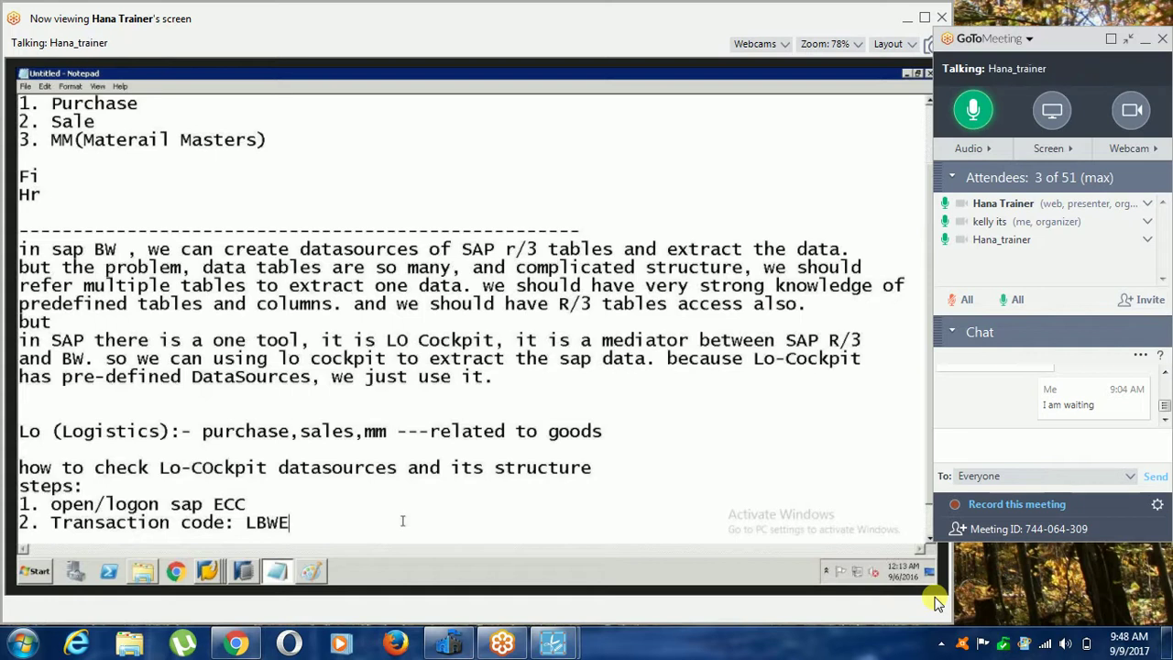
key("Return")
key("Return")
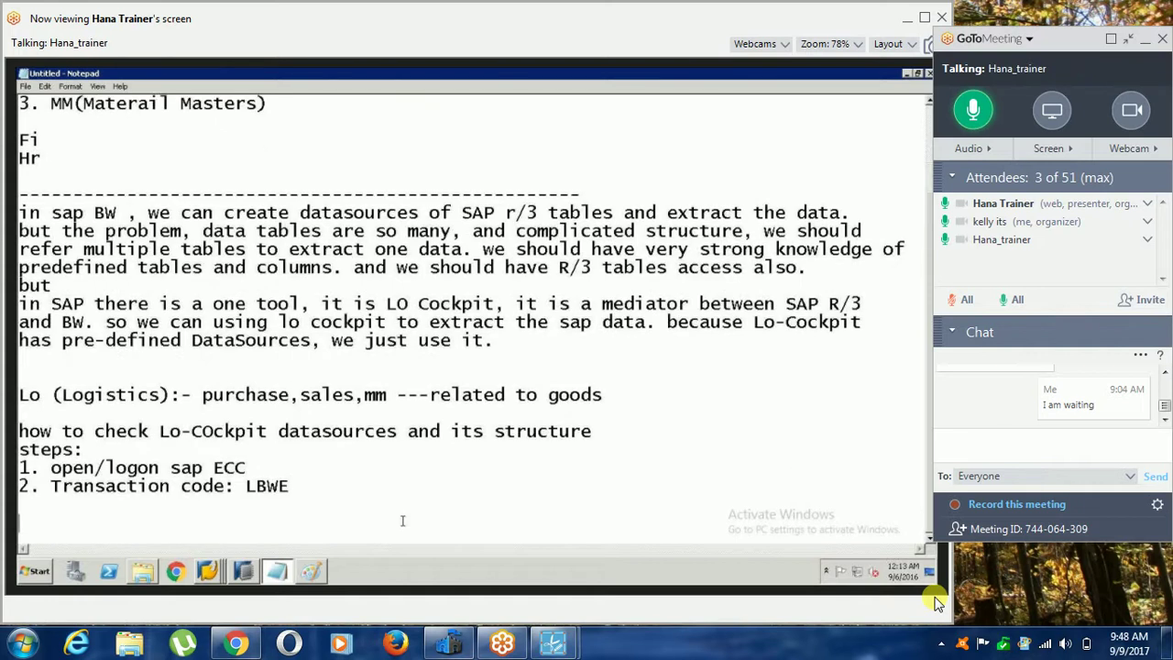
type("-------------------------------------")
Label the Logistics notes 'Scenario#1' and start a 'Scenario#2 :-' heading below the dashes.
left_click(27, 377)
type("Scenario")
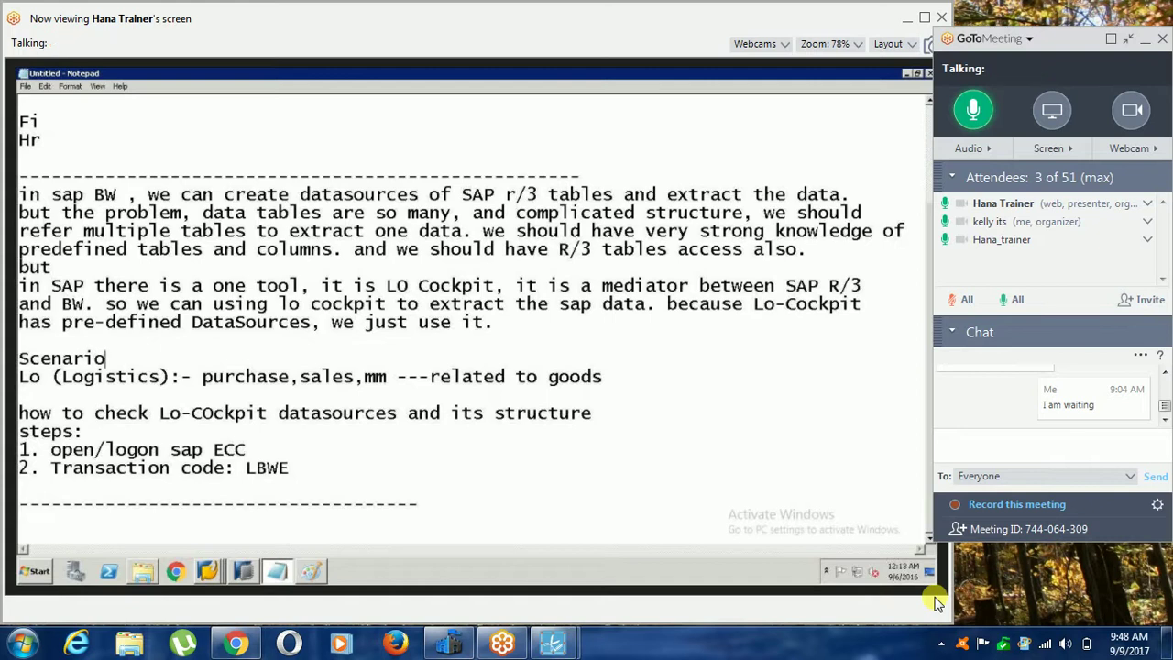
type("#1")
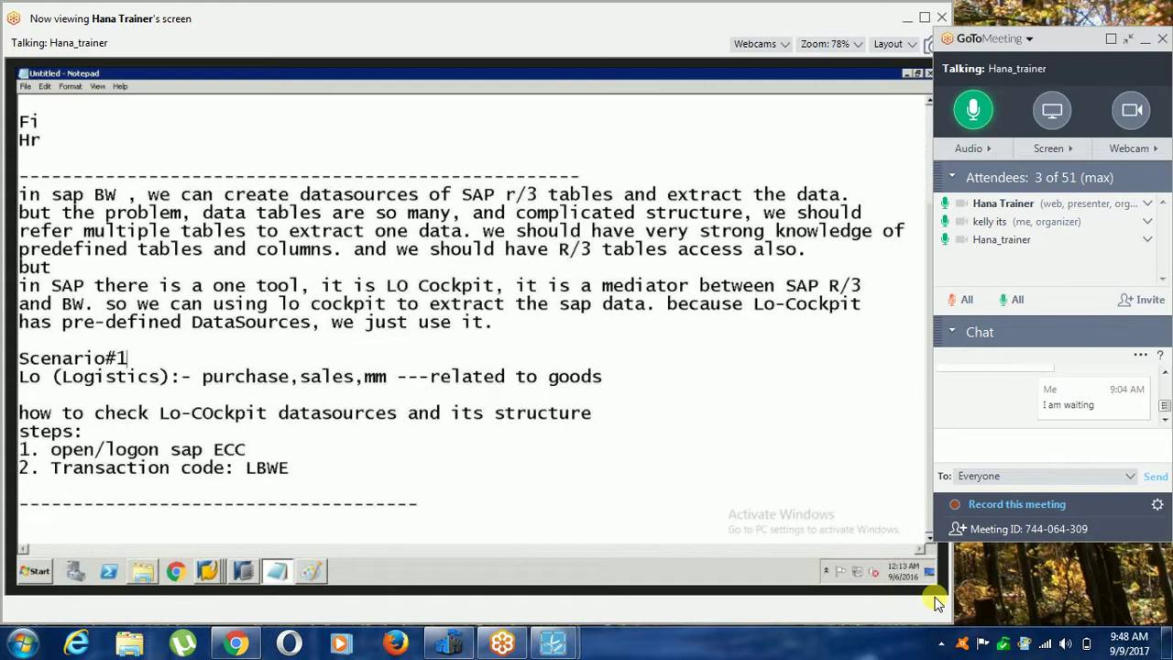
key("Down")
key("Down")
key("Down")
key("Down")
key("Down")
key("Down")
key("Down")
key("Down")
key("Down")
type("Scenario")
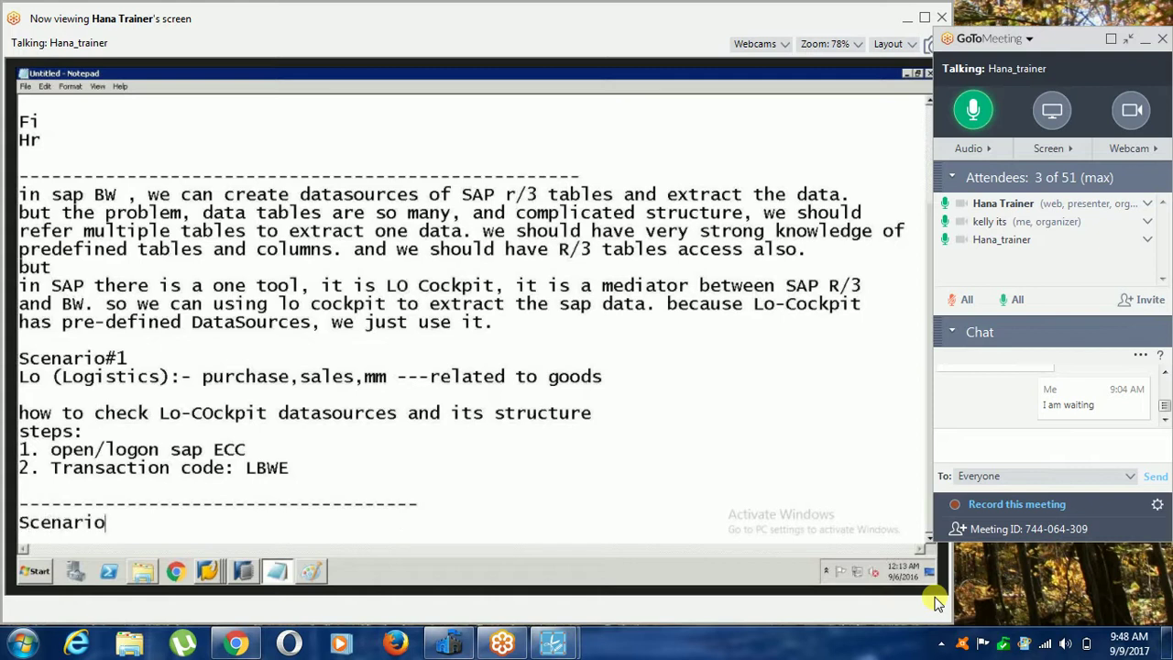
type("#2 :-")
Write the question 'How I can find Lo-Cockpit datasource in SAP BW e.g. 2LIS_11_VAITM'.
key("Return")
type("How I can find ")
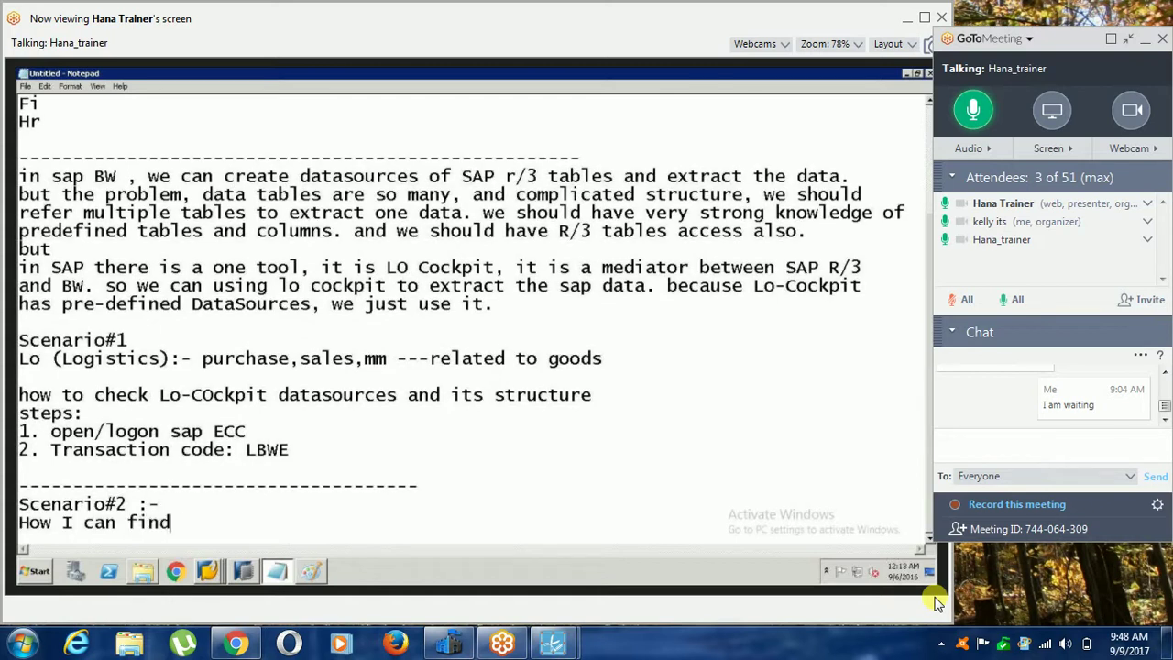
type("Lo-Cockpit data")
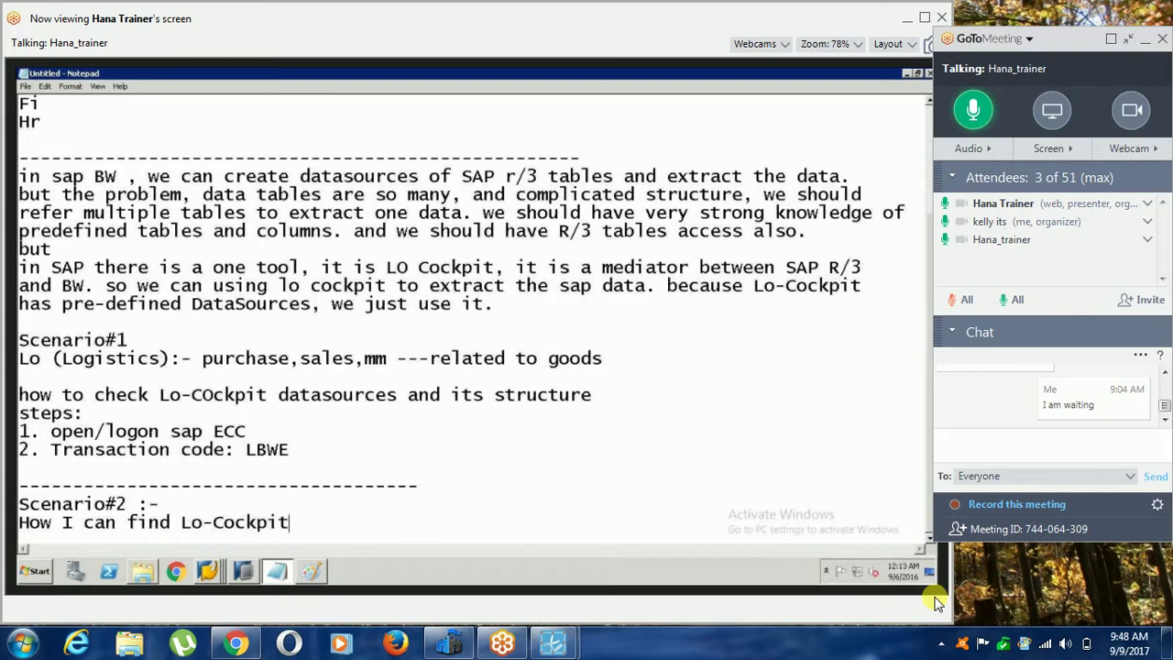
type("ce")
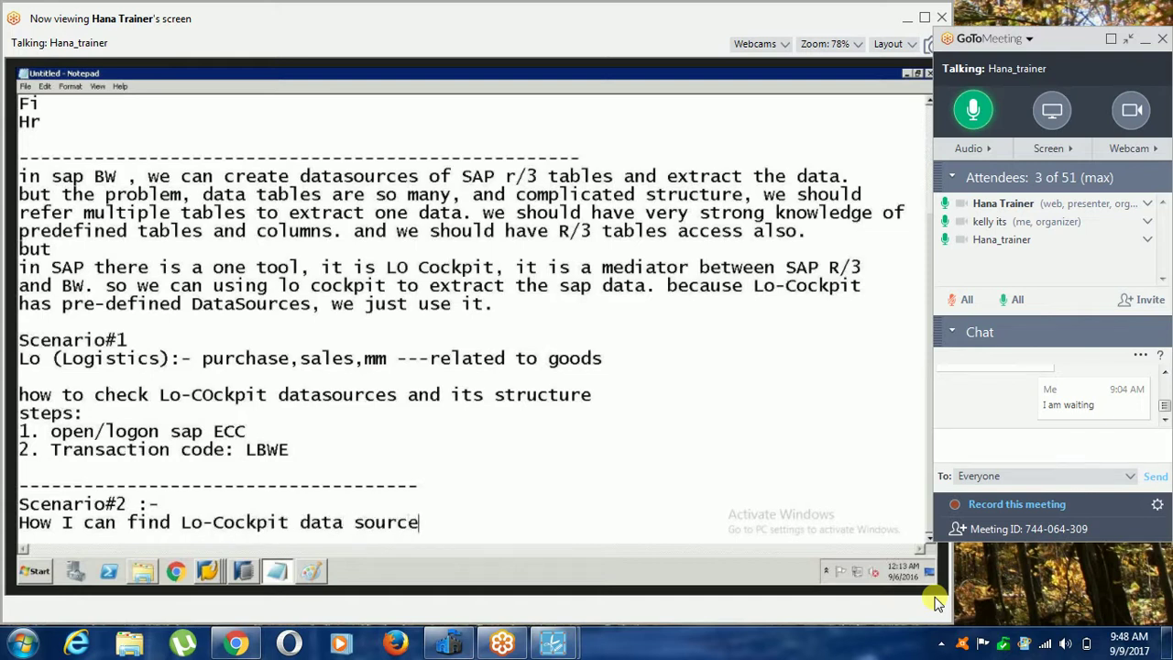
type(" in SAP BW g.g.")
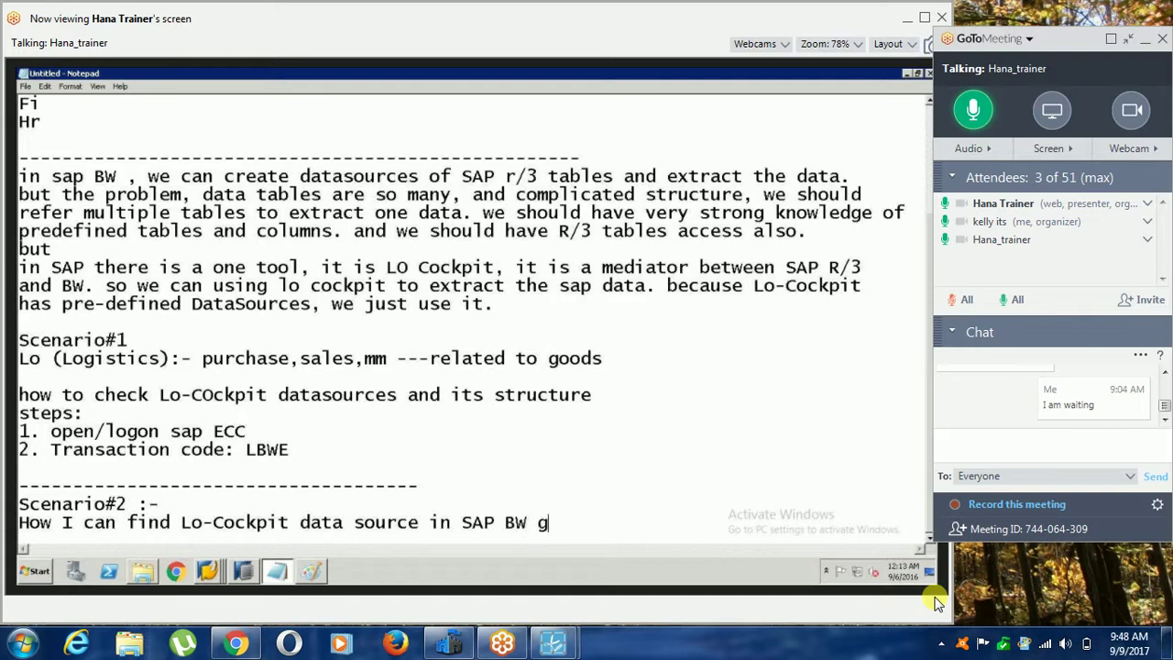
key("BackSpace")
key("BackSpace")
key("BackSpace")
key("BackSpace")
key("BackSpace")
type("e.g. 2LIS_11_VAT")
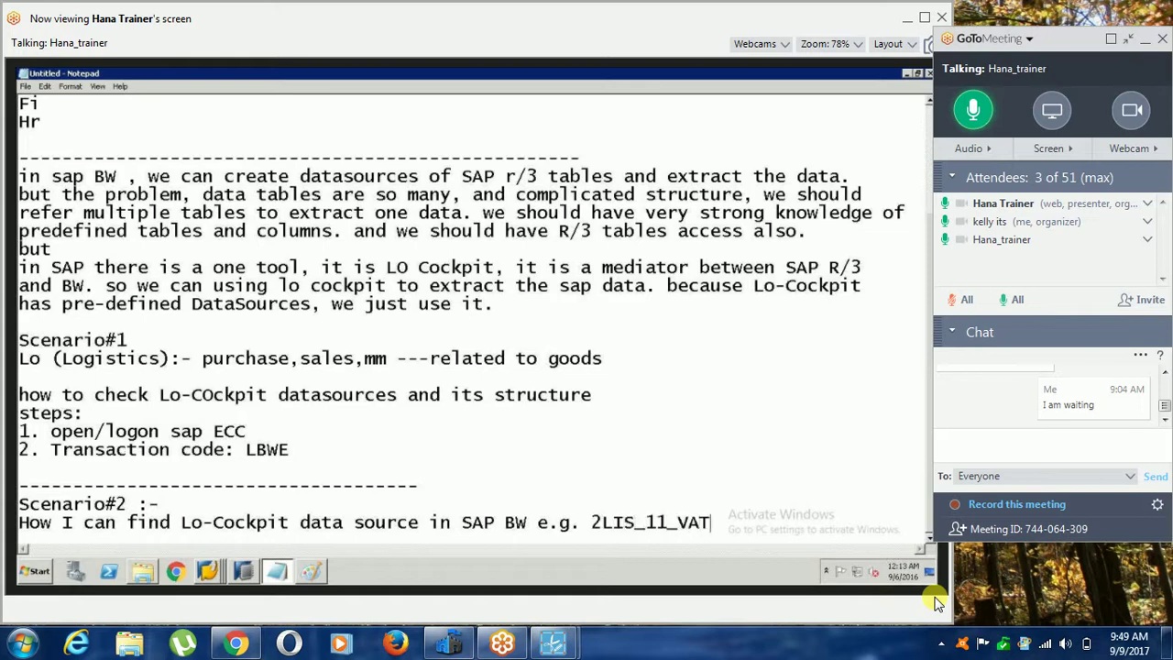
key("BackSpace")
type("ITM")
List steps '1. login sap BW' and '2. goto DataWareHouse Workbench Modeling. Transcation code: RSA1'.
key("Return")
type("1. ")
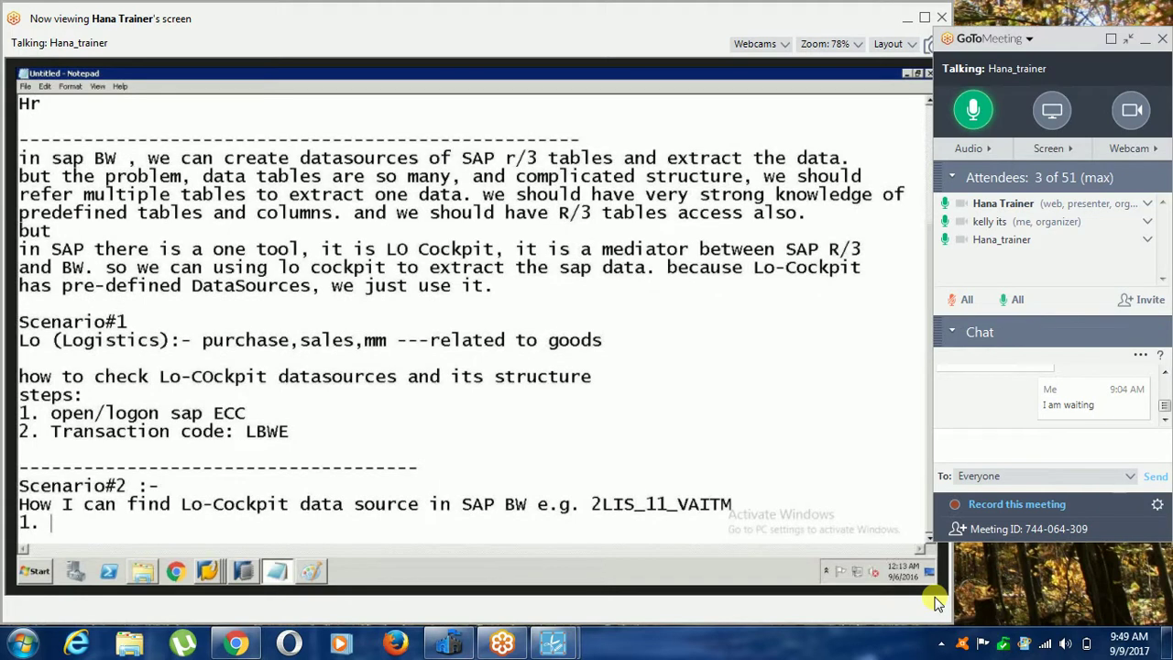
type("login sap BW")
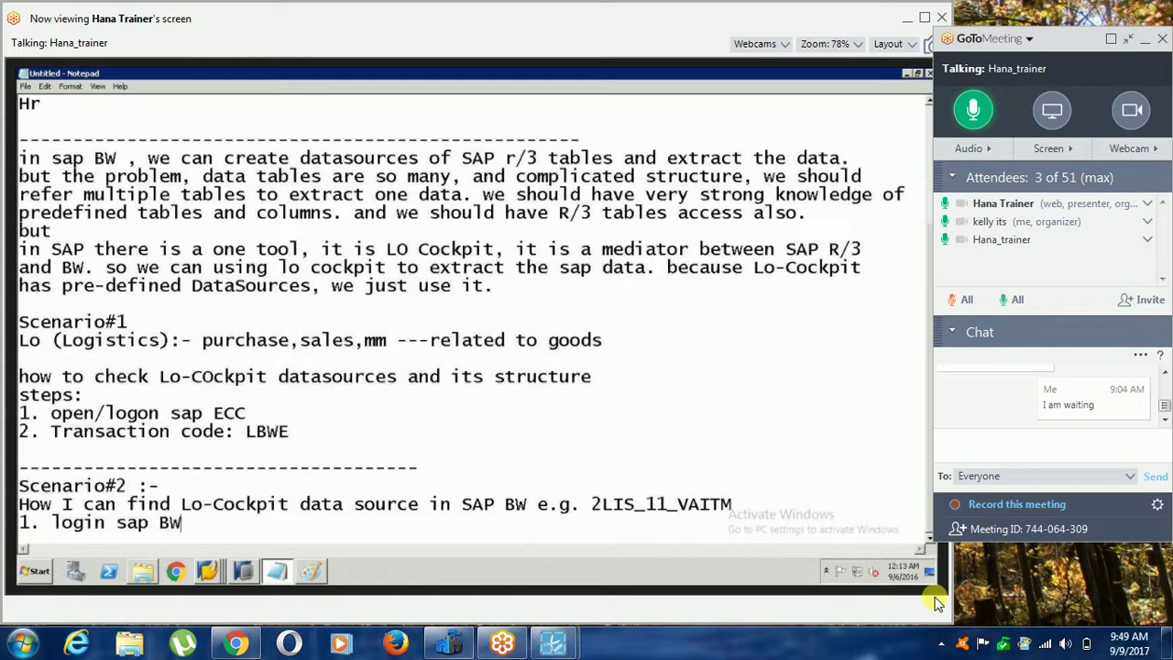
key("Return")
type("2. goto DataSW")
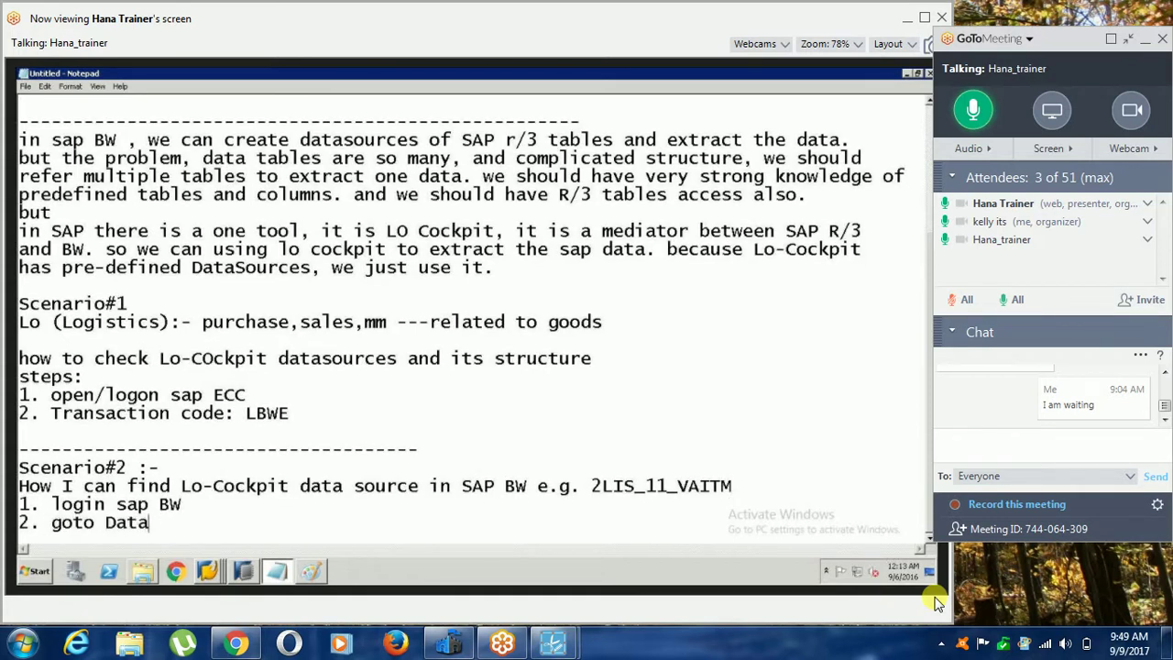
key("BackSpace")
key("BackSpace")
type("WareHouse")
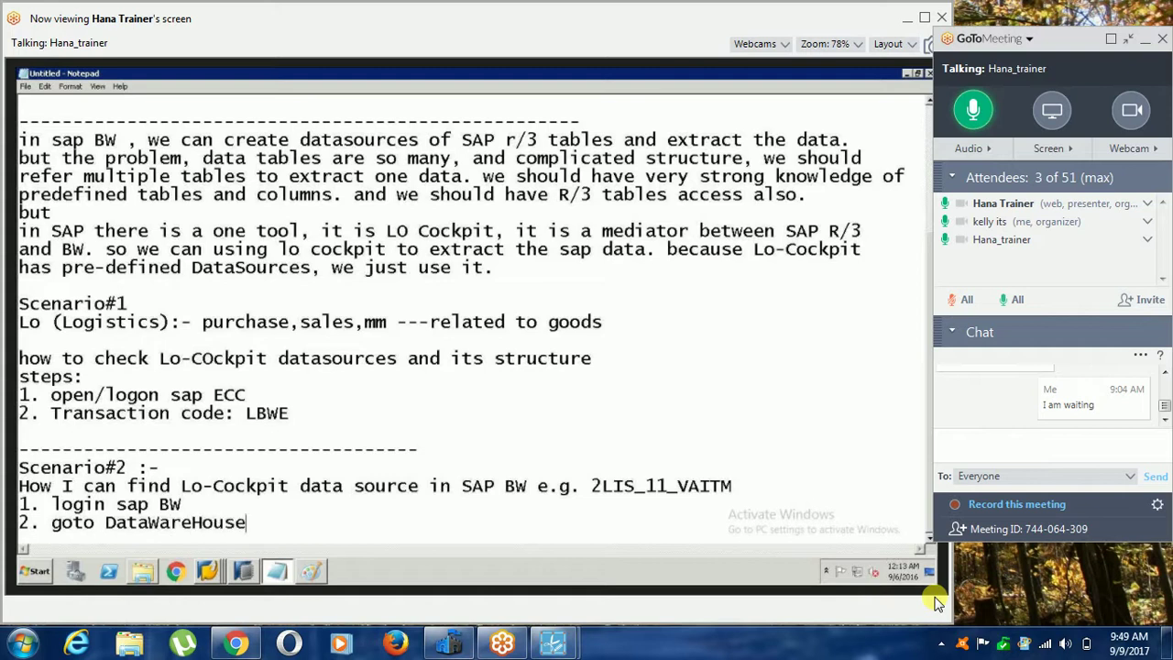
key("BackSpace")
key("BackSpace")
key("BackSpace")
key("BackSpace")
key("BackSpace")
type("House Workbench od")
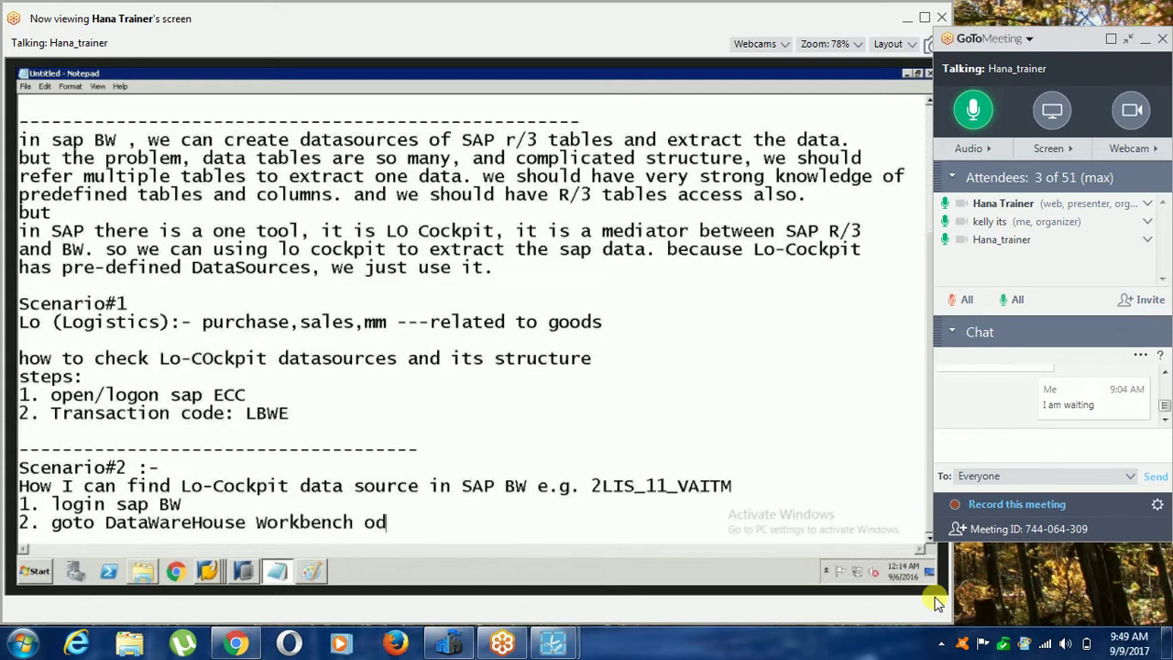
key("BackSpace")
key("BackSpace")
type("Modeling")
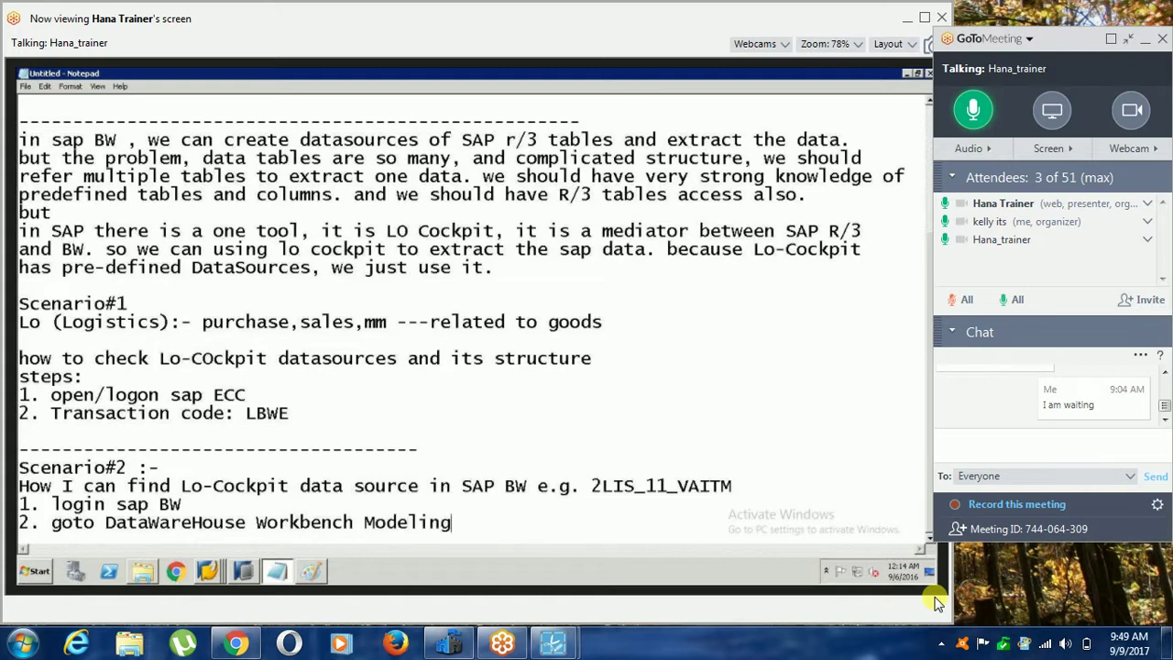
type(". Transcation code")
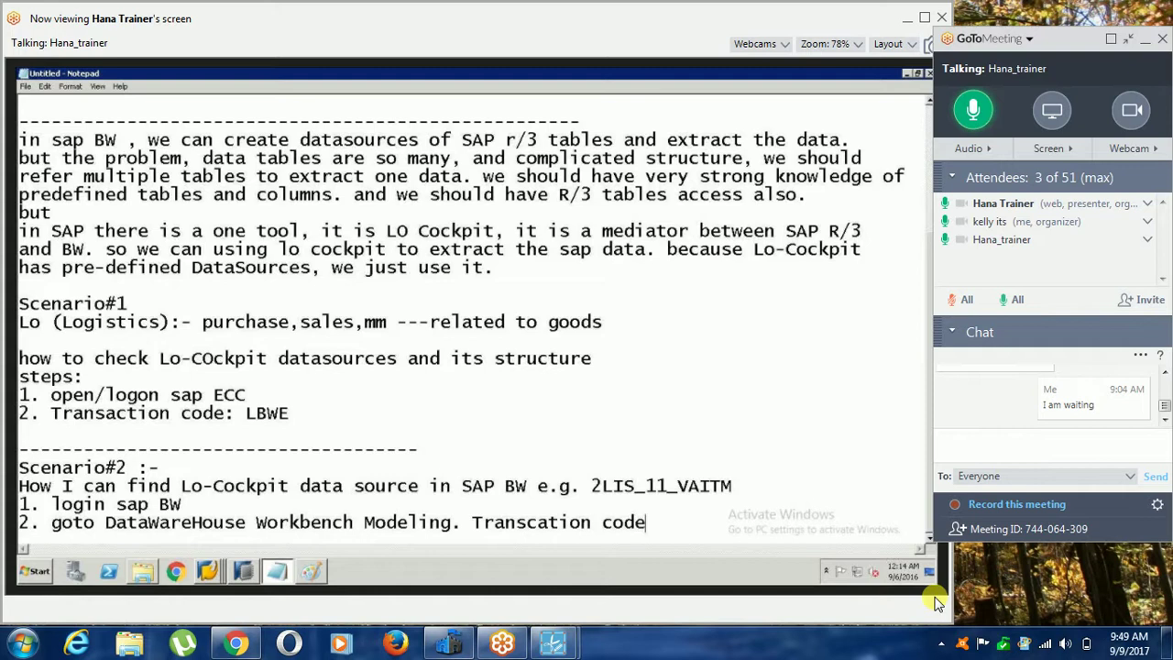
type(": RSA1")
Add step '3. select source system' on a new line.
key("Return")
type("3. ")
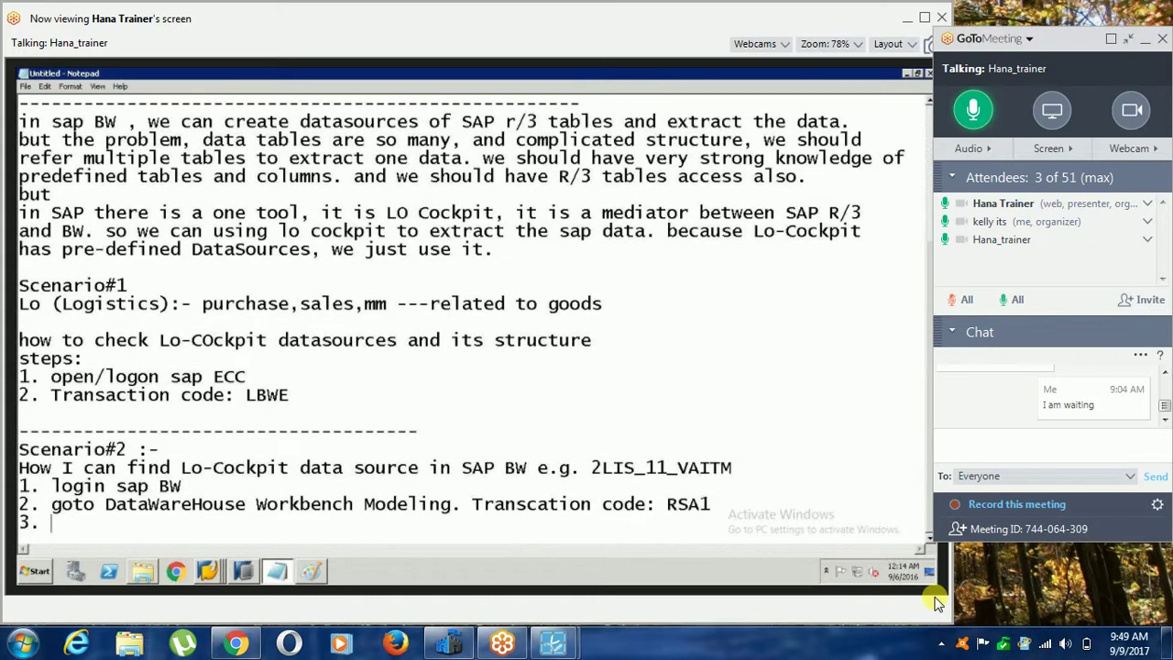
type("g")
key("BackSpace")
type("select source system")
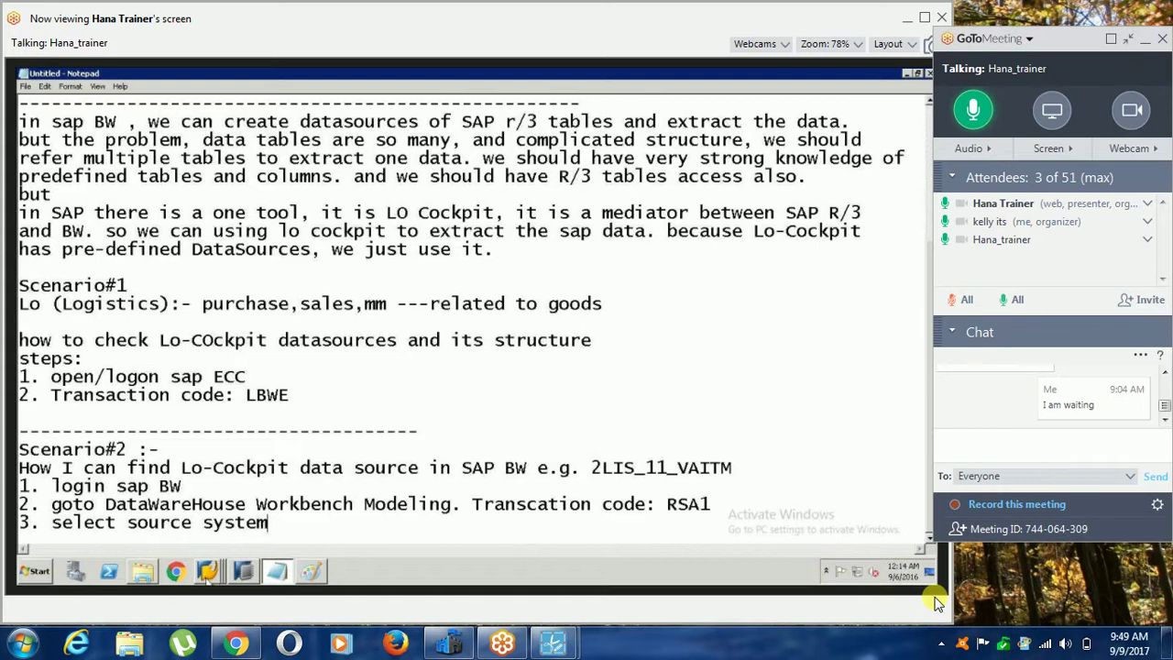
Check the LO Customizing Cockpit window, then switch to the SAP Easy Access window.
left_click(207, 571)
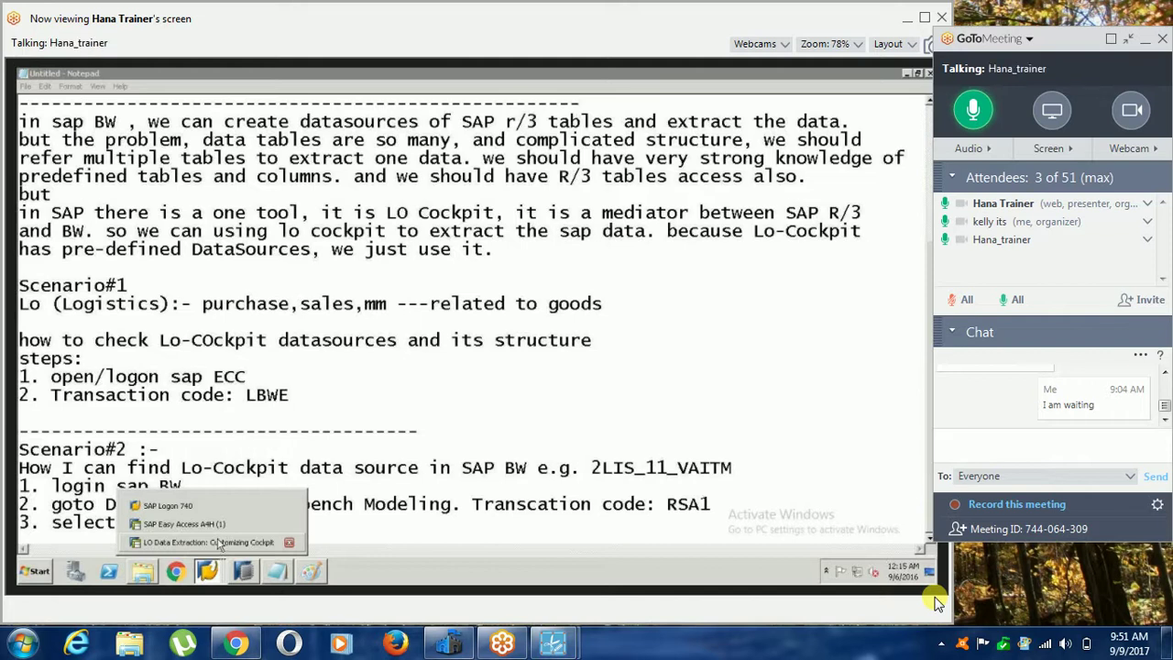
left_click(216, 542)
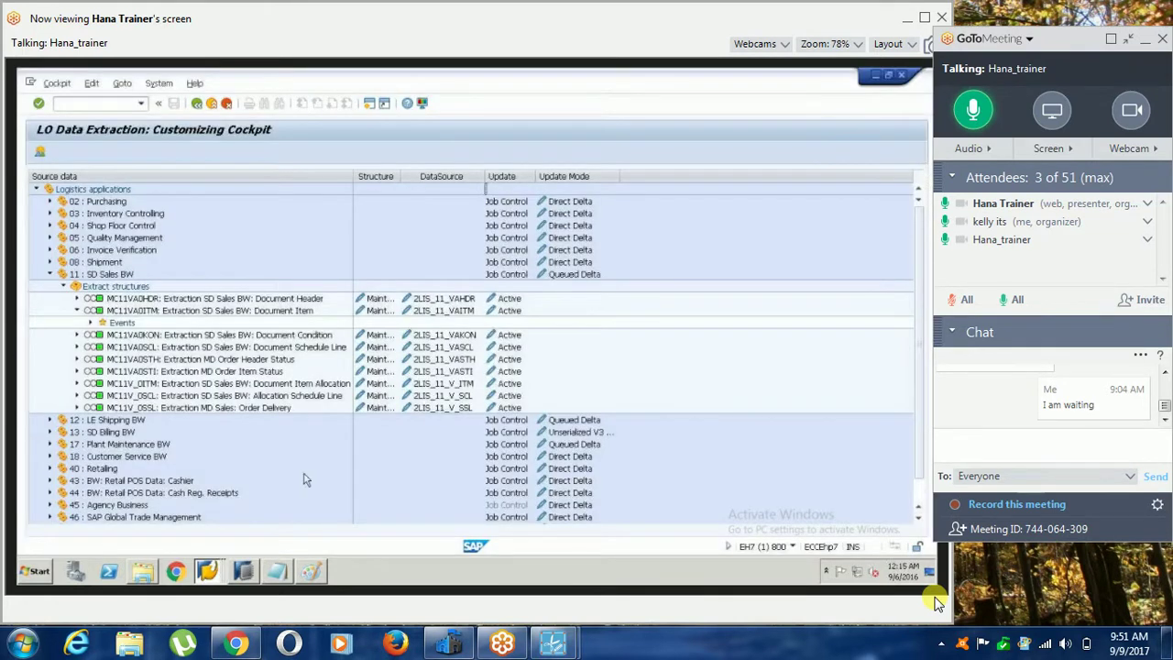
left_click(207, 571)
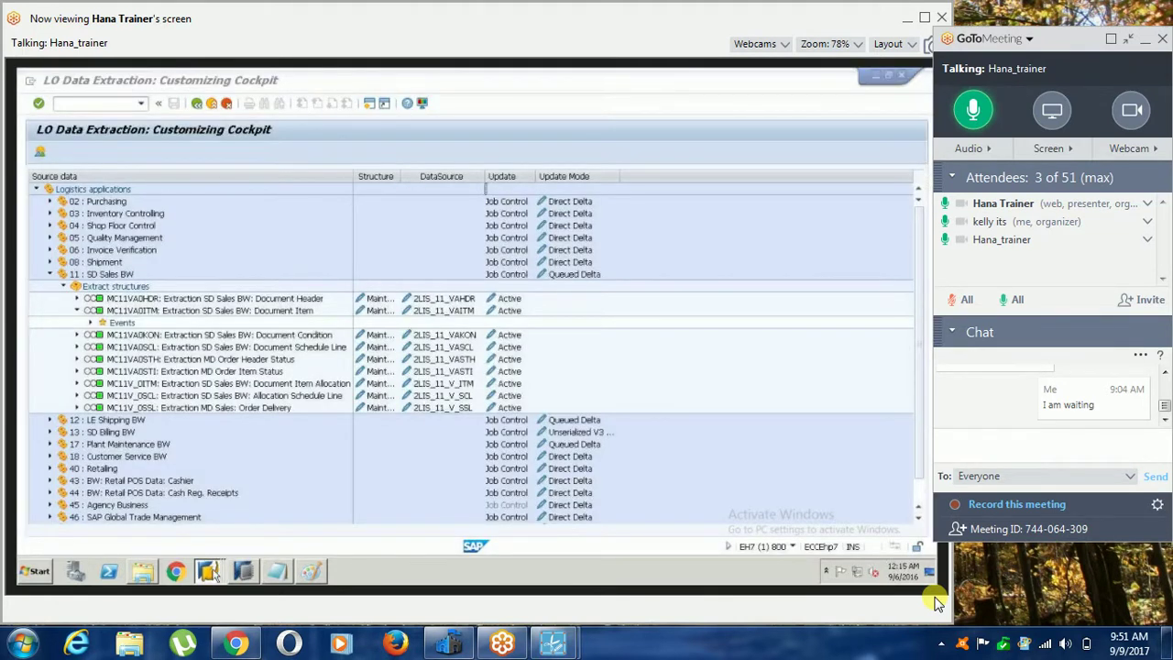
left_click(213, 529)
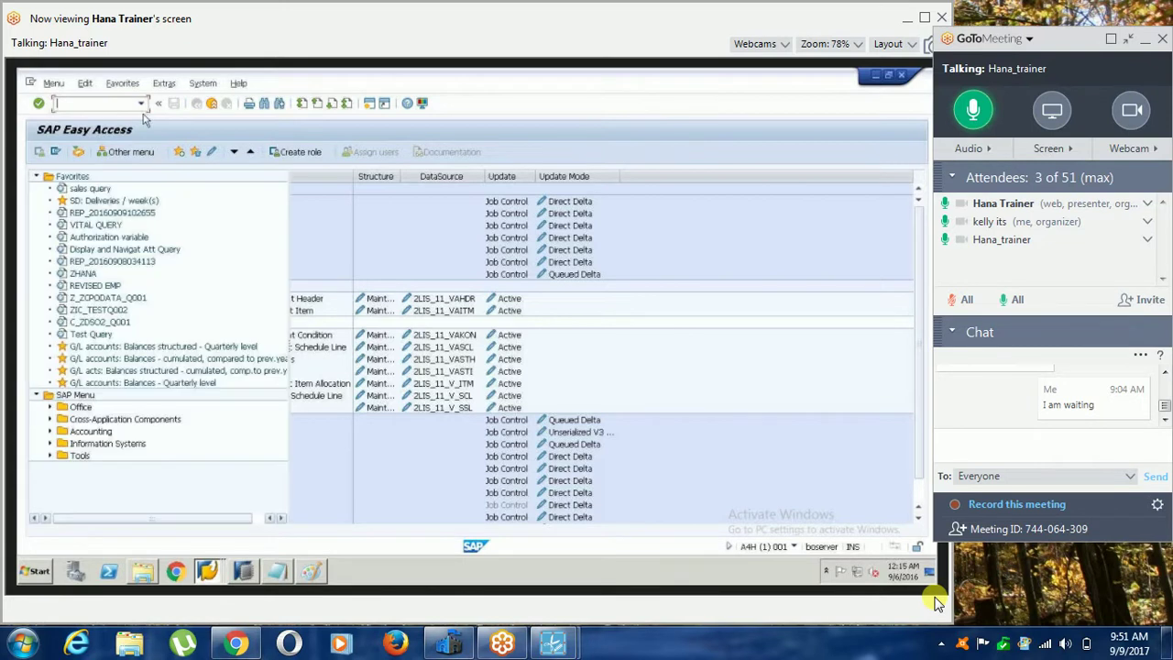
Run rsa1 from the command history and switch the Modeling workbench from Source Systems to DataSources.
left_click(140, 102)
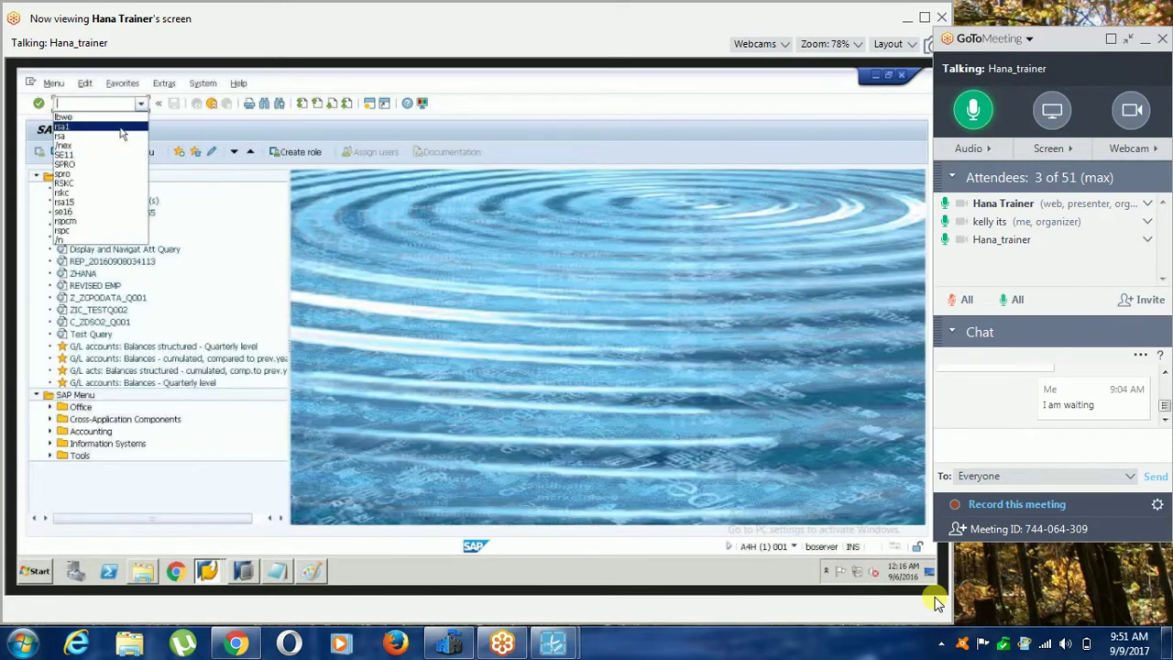
left_click(121, 134)
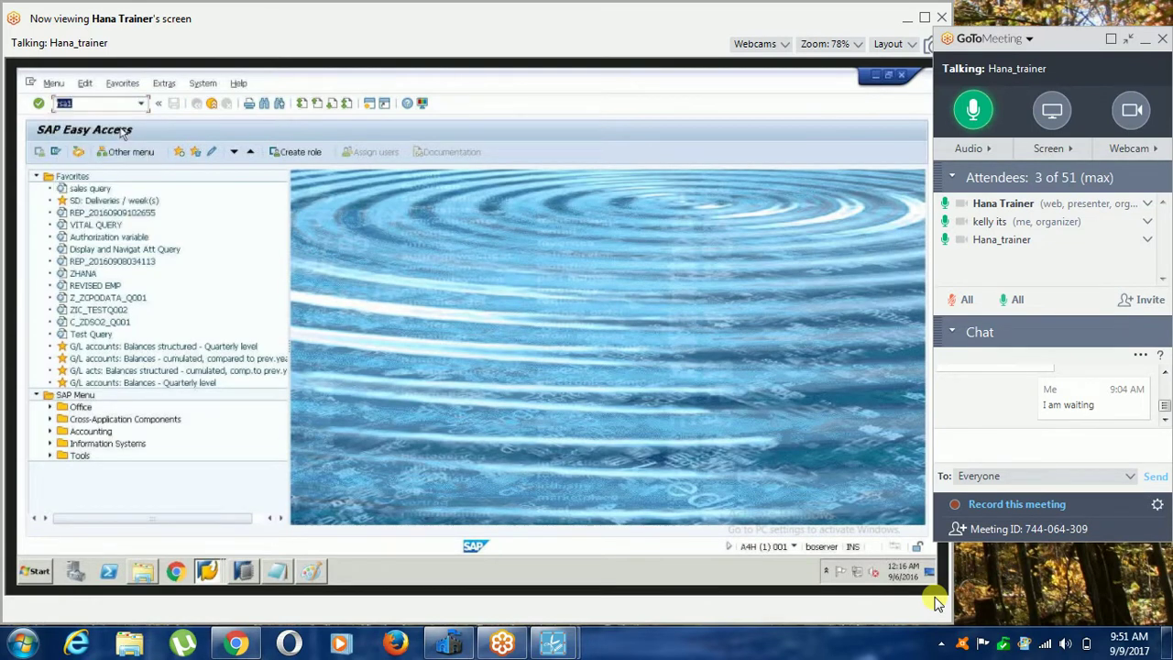
left_click(38, 103)
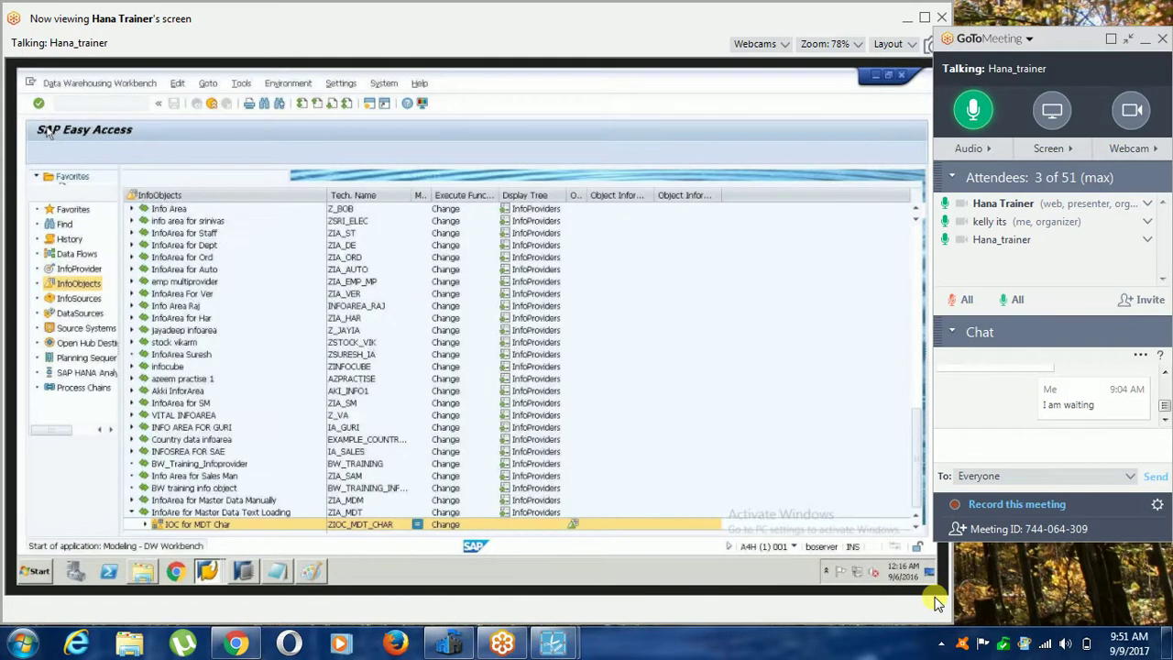
left_click(87, 328)
left_click(144, 177)
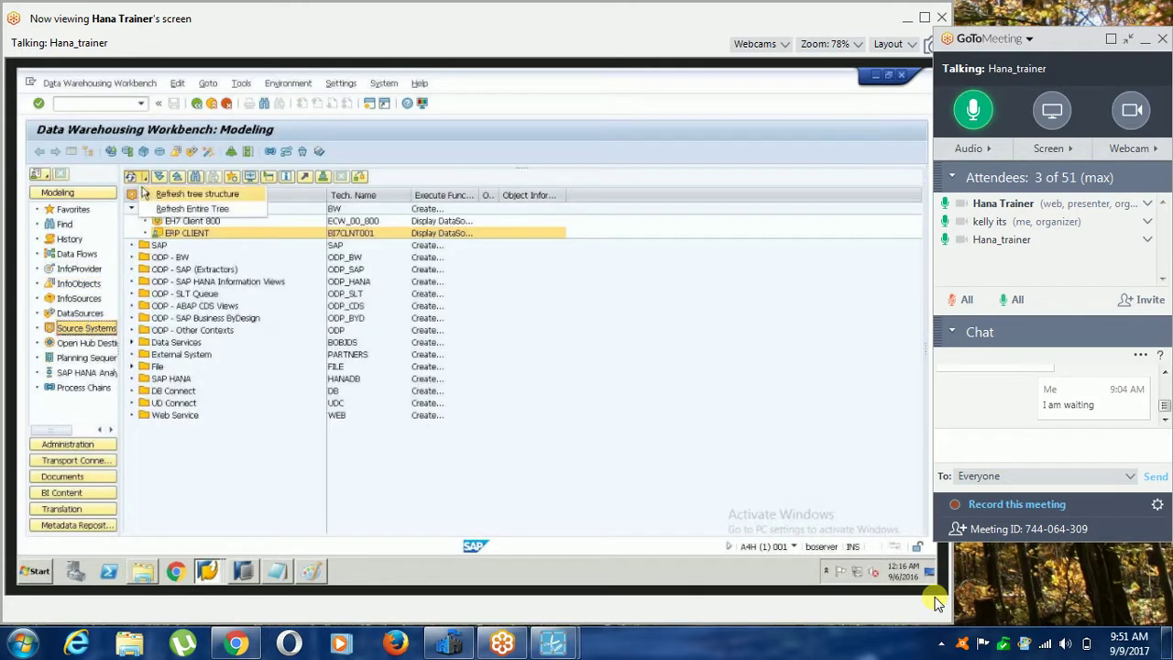
left_click(210, 416)
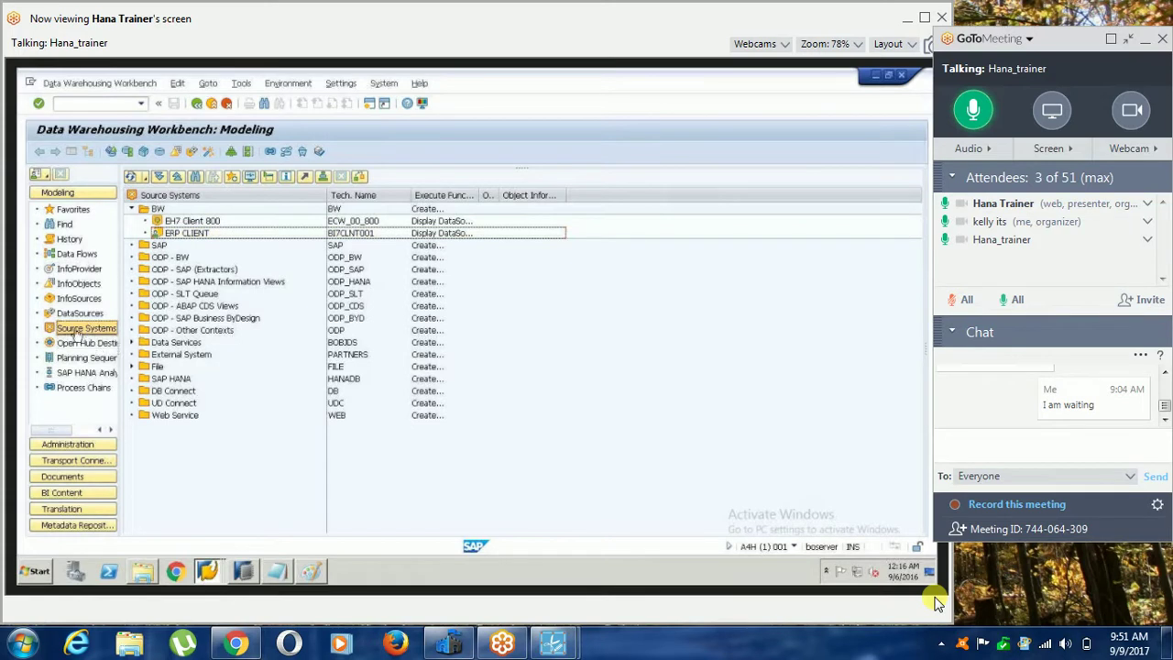
left_click(72, 315)
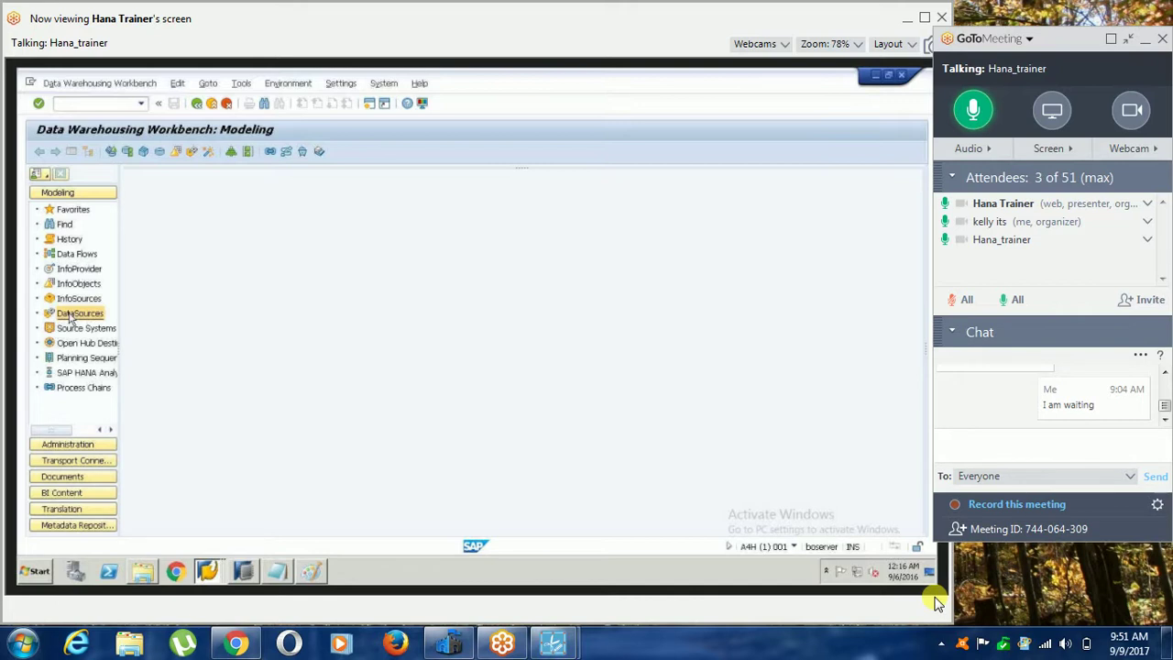
Choose source system ECW_00_800 (EH7 Client 800) for the DataSources tree.
left_click(133, 176)
mouse_move(170, 211)
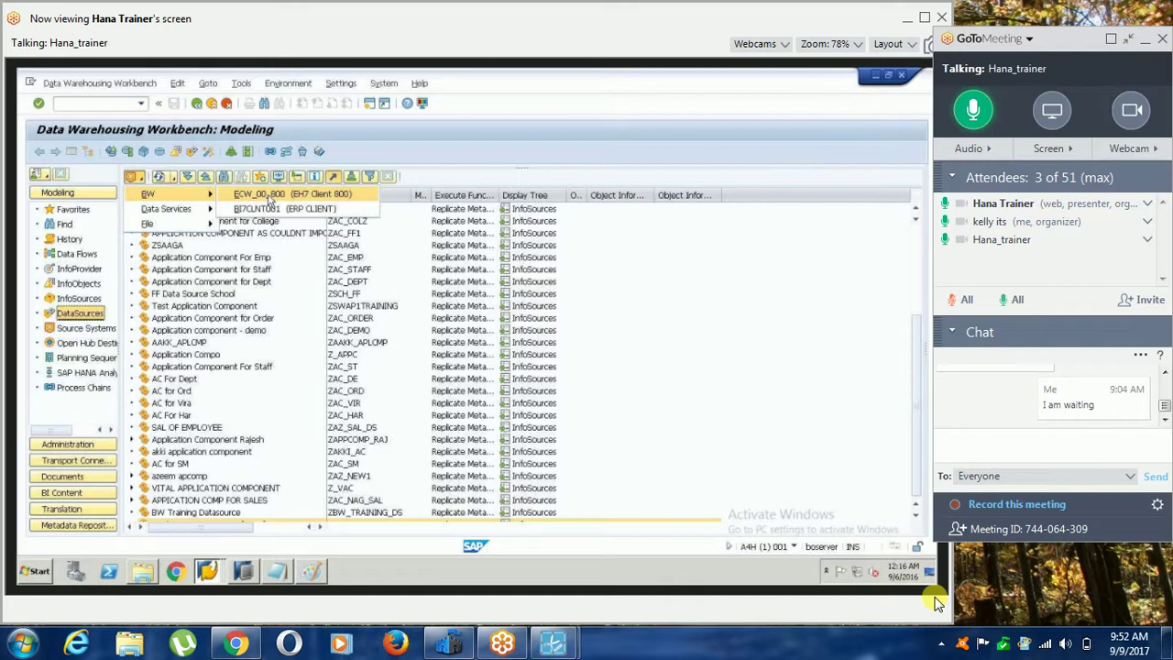
left_click(270, 195)
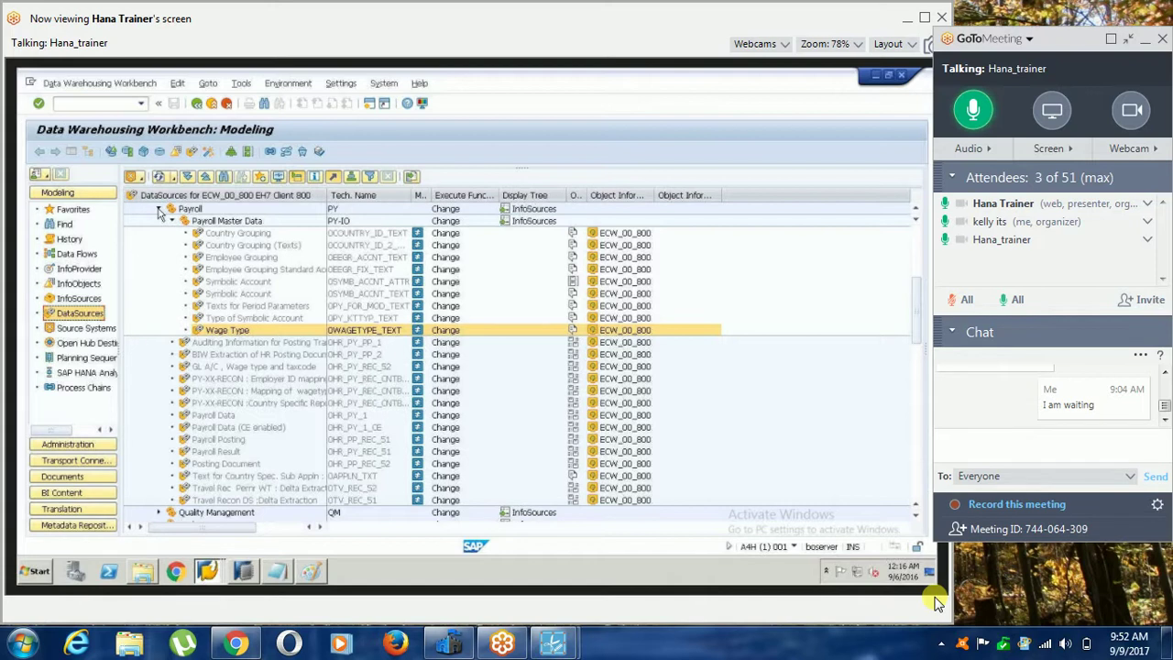
Collapse Payroll, then select and expand Sales and Distribution in the DataSources tree.
left_click(159, 209)
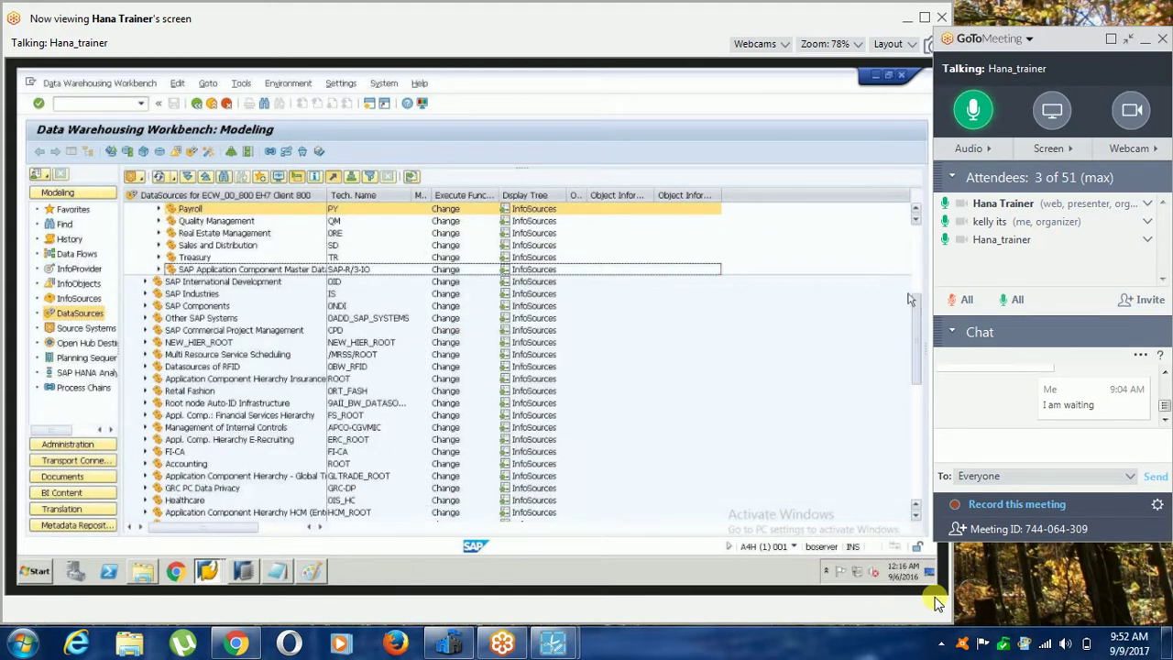
left_click_drag(910, 300, 919, 224)
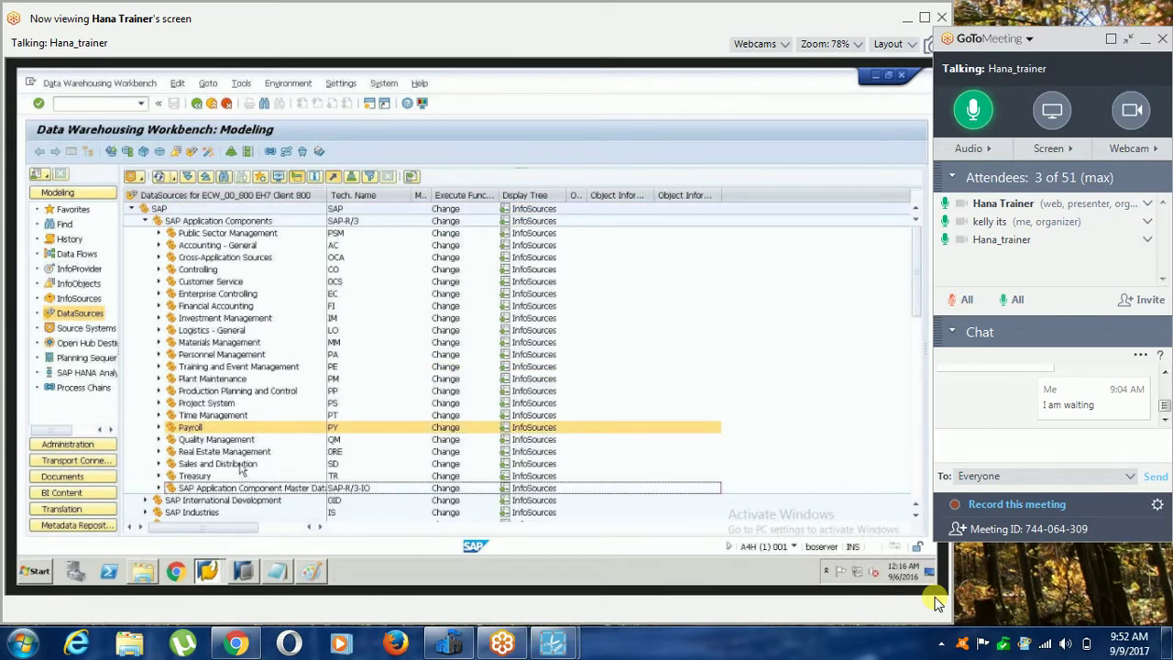
left_click(241, 468)
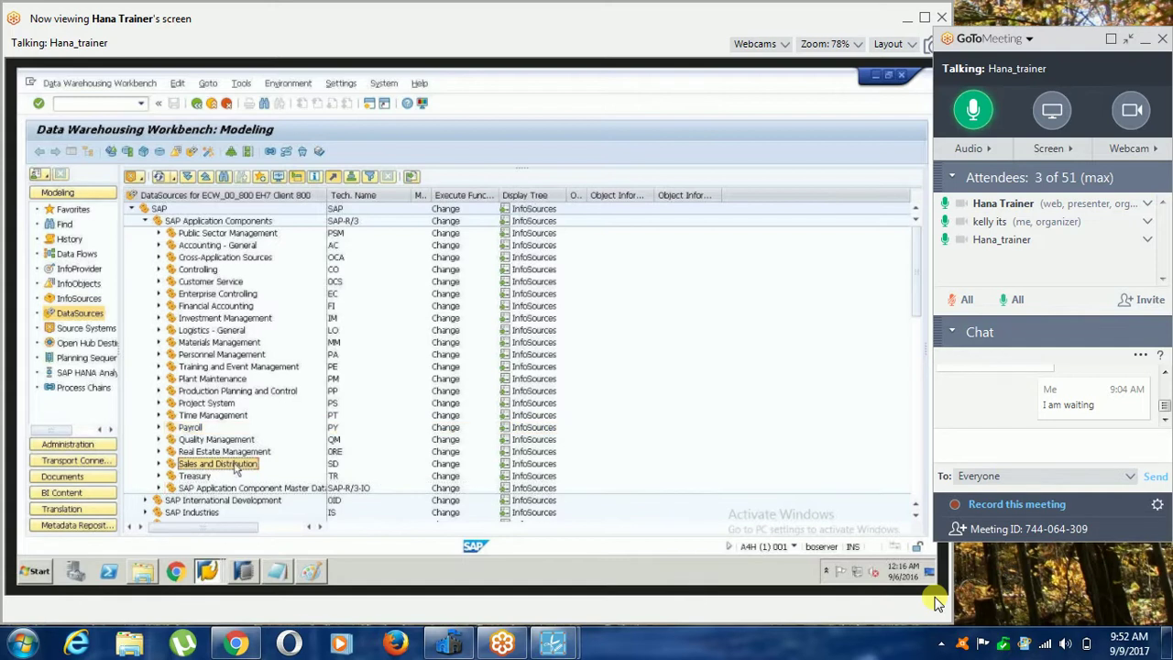
left_click(158, 465)
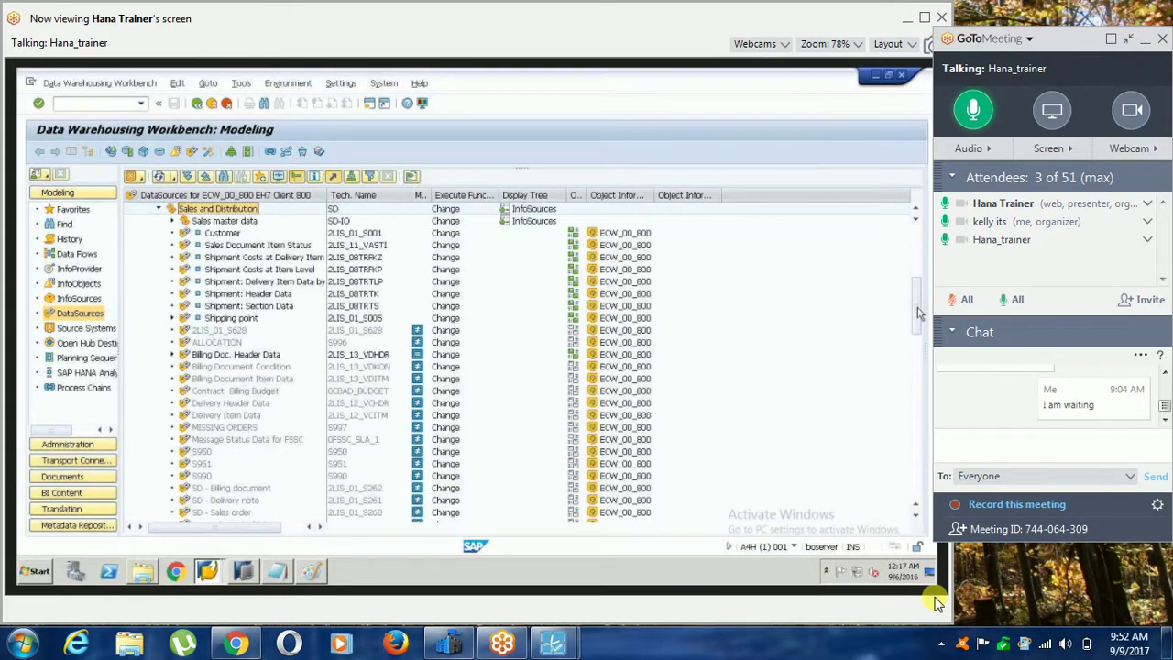
Scroll the DataSources tree down a little.
left_click_drag(914, 323, 914, 341)
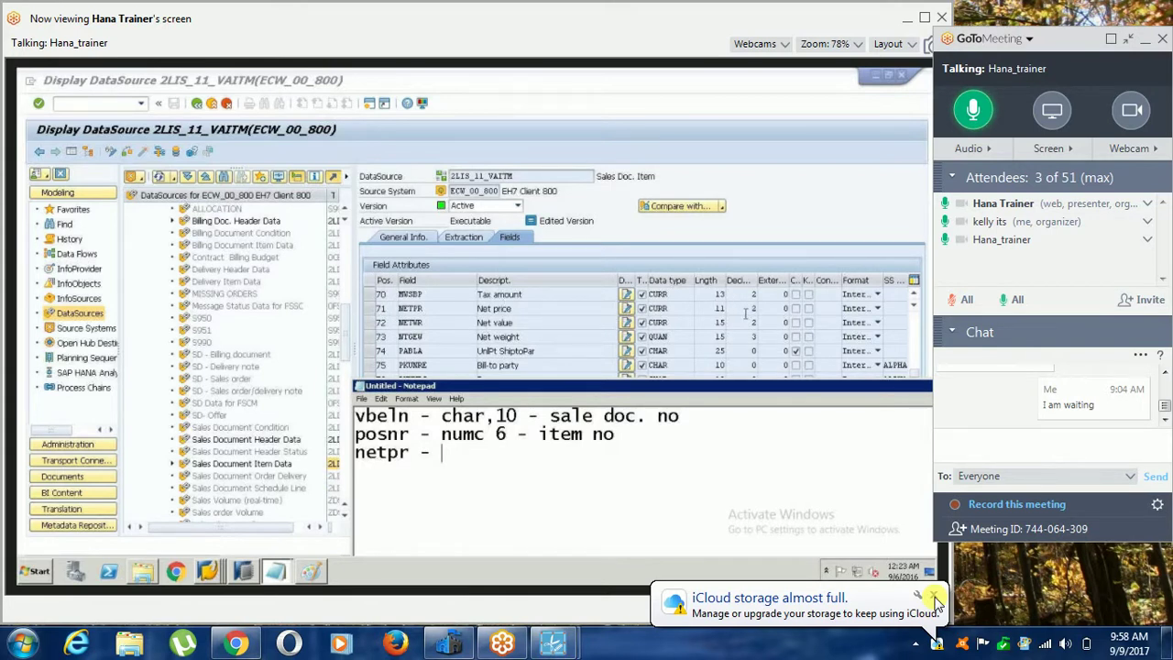
End the netpr line with '- net price' and move the Notepad window higher.
type("- net opr")
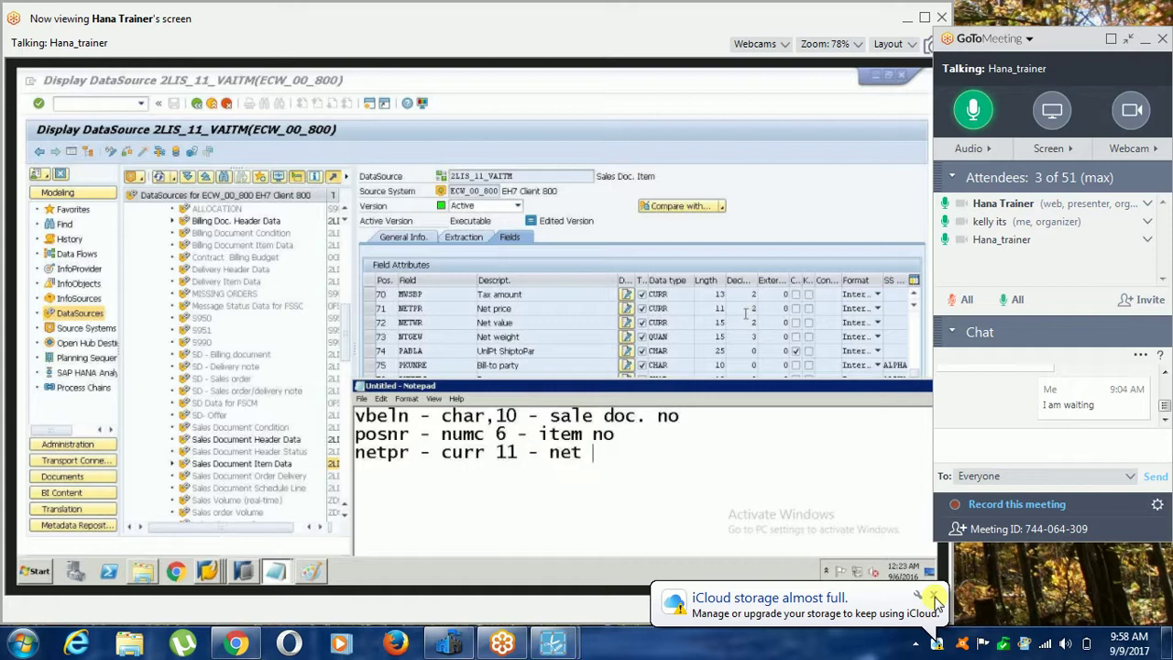
key("BackSpace")
key("BackSpace")
key("BackSpace")
key("BackSpace")
type("price")
left_click_drag(595, 342, 639, 350)
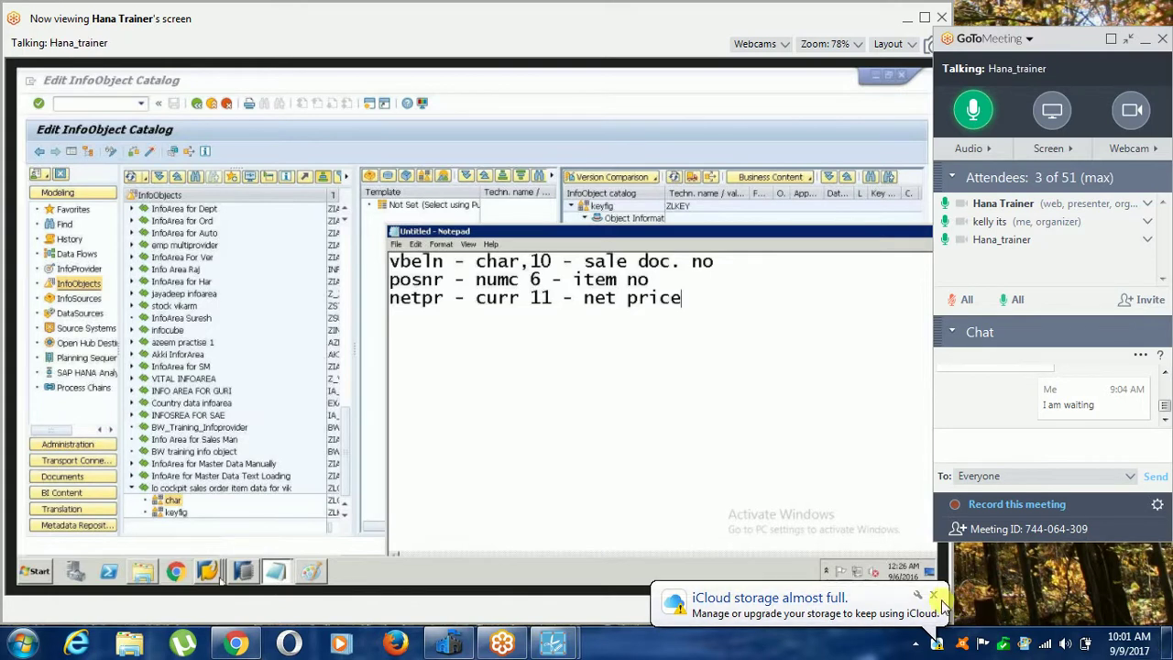
Dismiss the iCloud storage warning, look at the LO Data Extraction Cockpit, then return to Edit InfoObject Catalog.
left_click(936, 594)
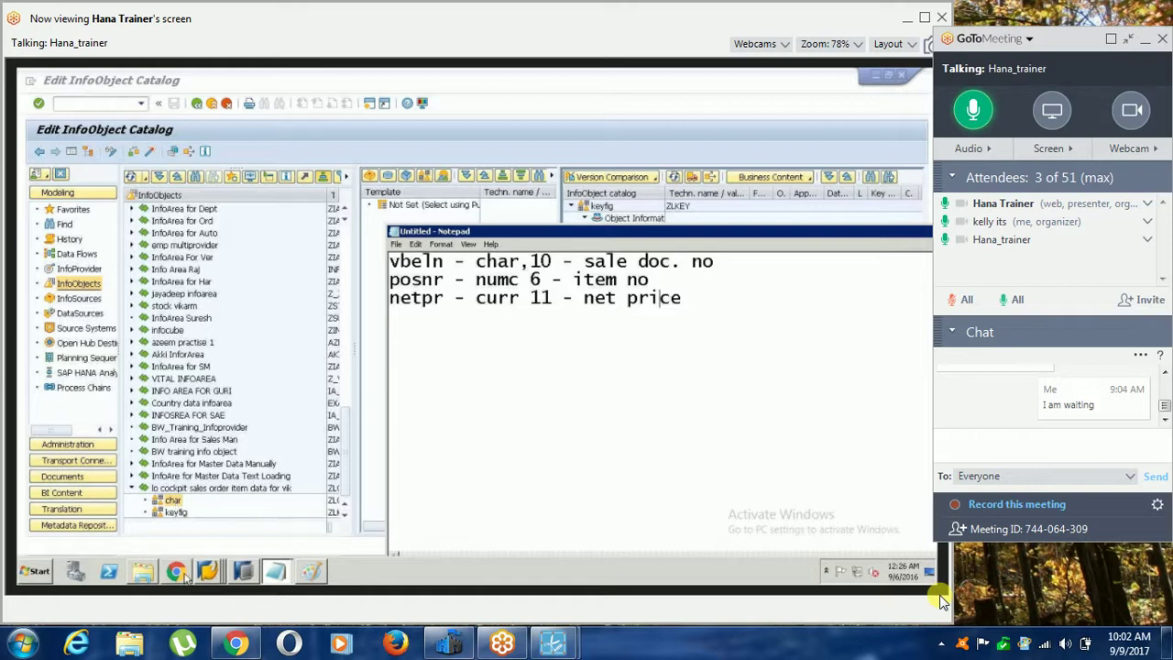
mouse_move(208, 569)
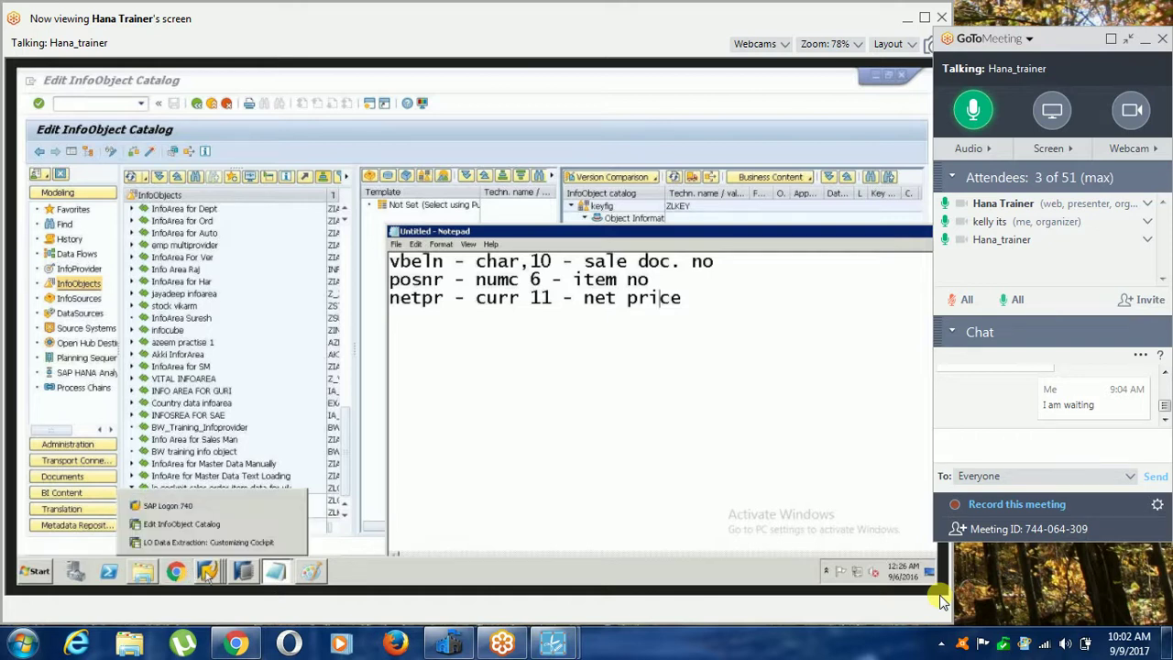
left_click(209, 543)
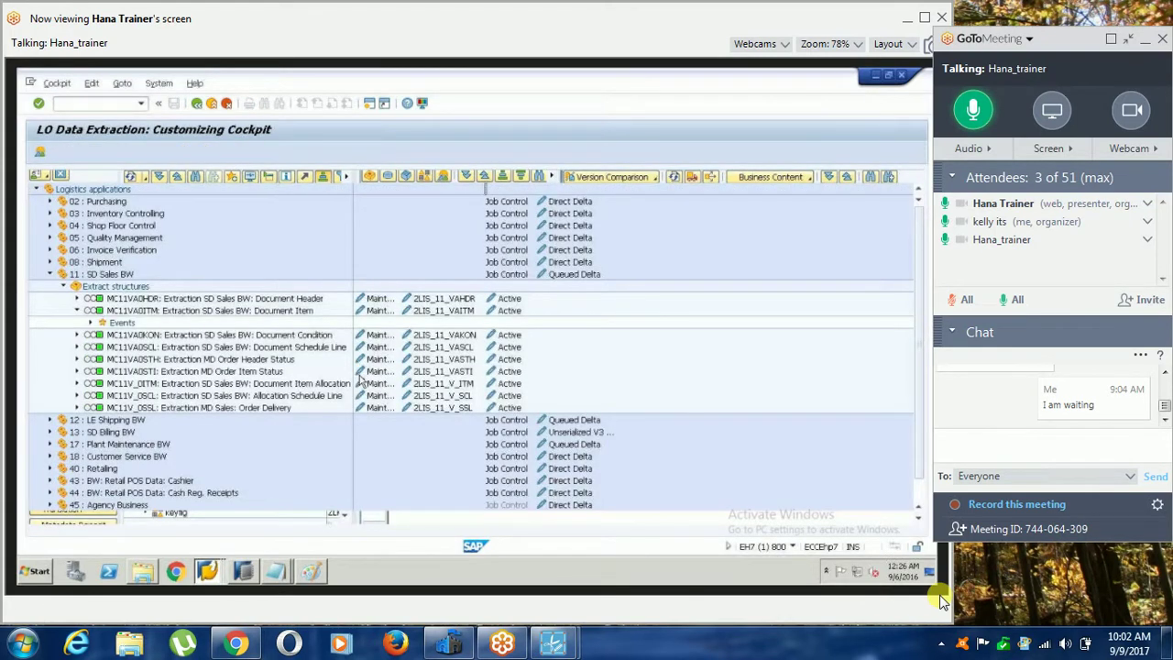
left_click(217, 523)
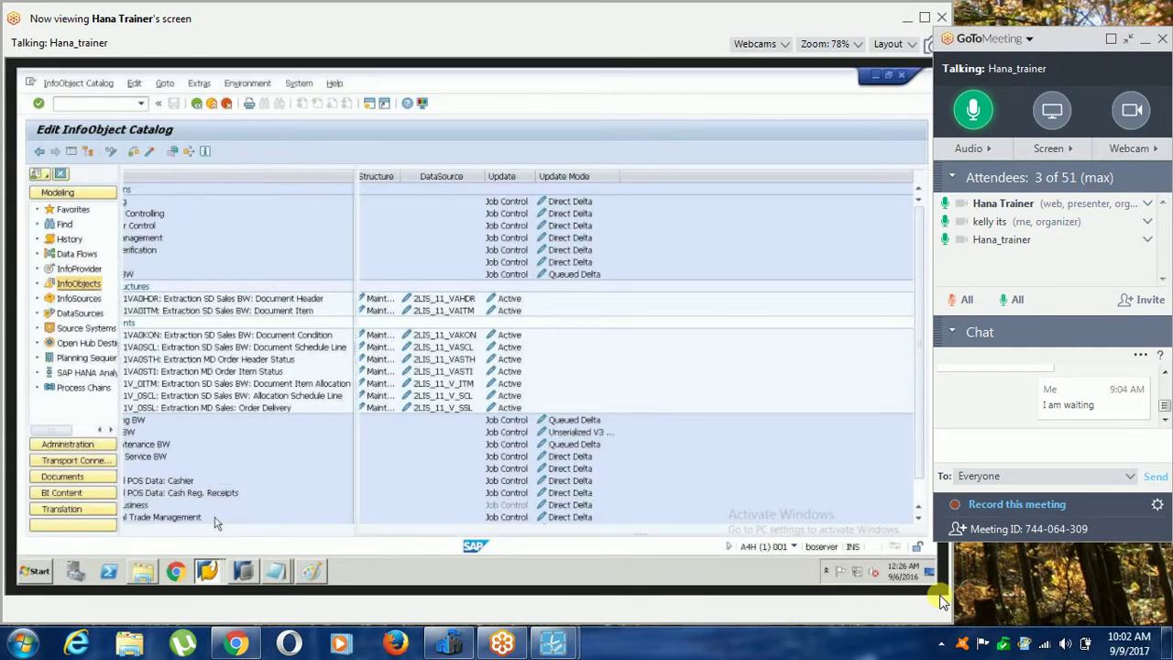
Bring both Notepad windows forward, with the vbeln, posnr, netpr field list on top.
left_click(275, 572)
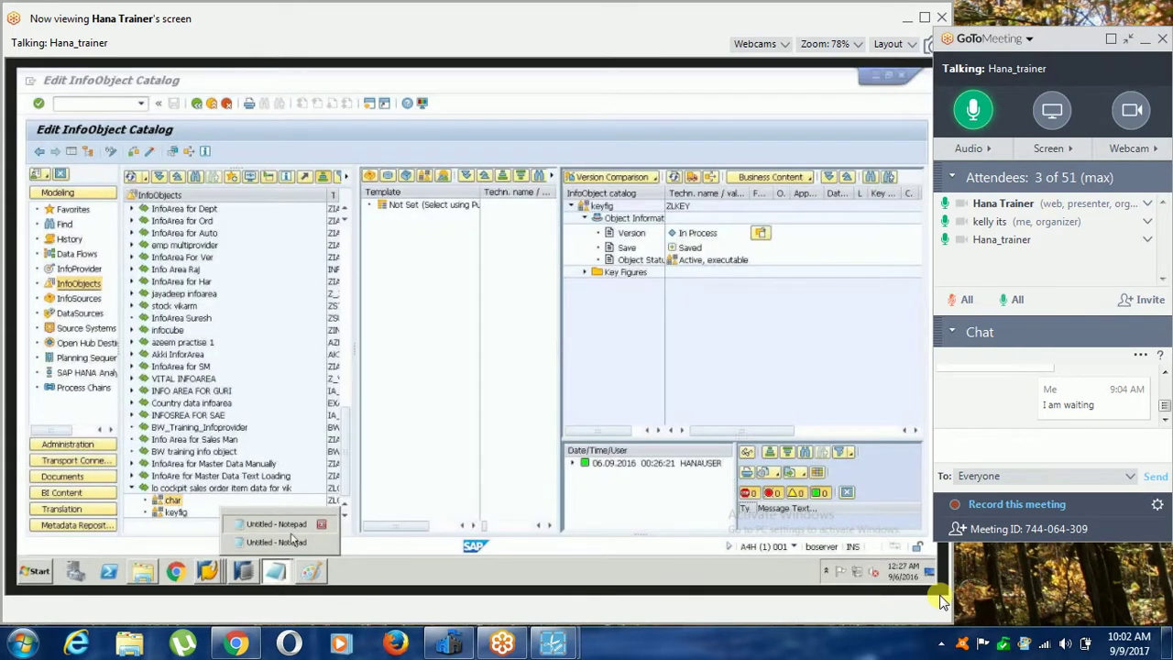
left_click(286, 541)
left_click(276, 571)
left_click(283, 520)
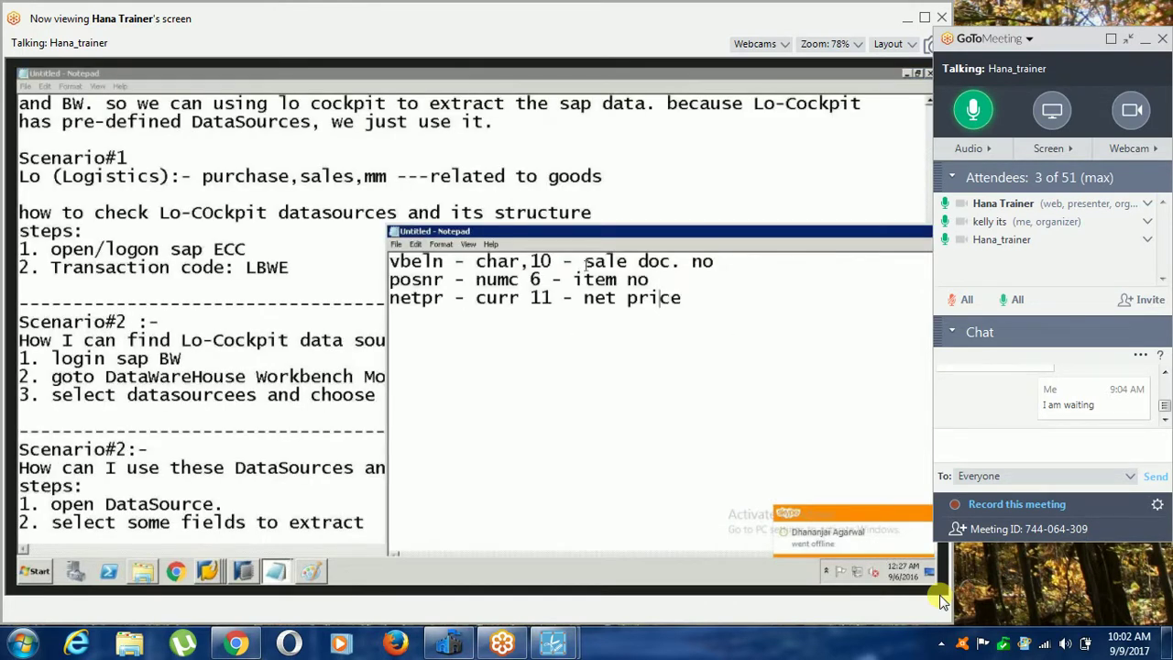
left_click_drag(583, 261, 722, 261)
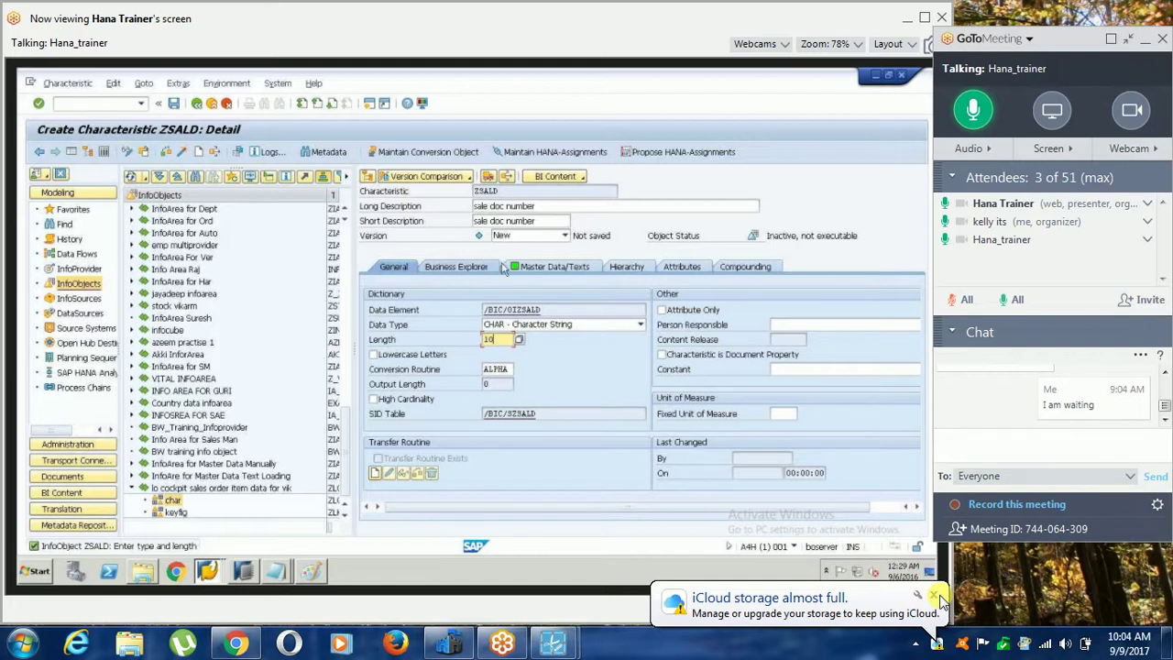
Show the Master Data/Texts tab of characteristic ZSALD.
left_click(536, 267)
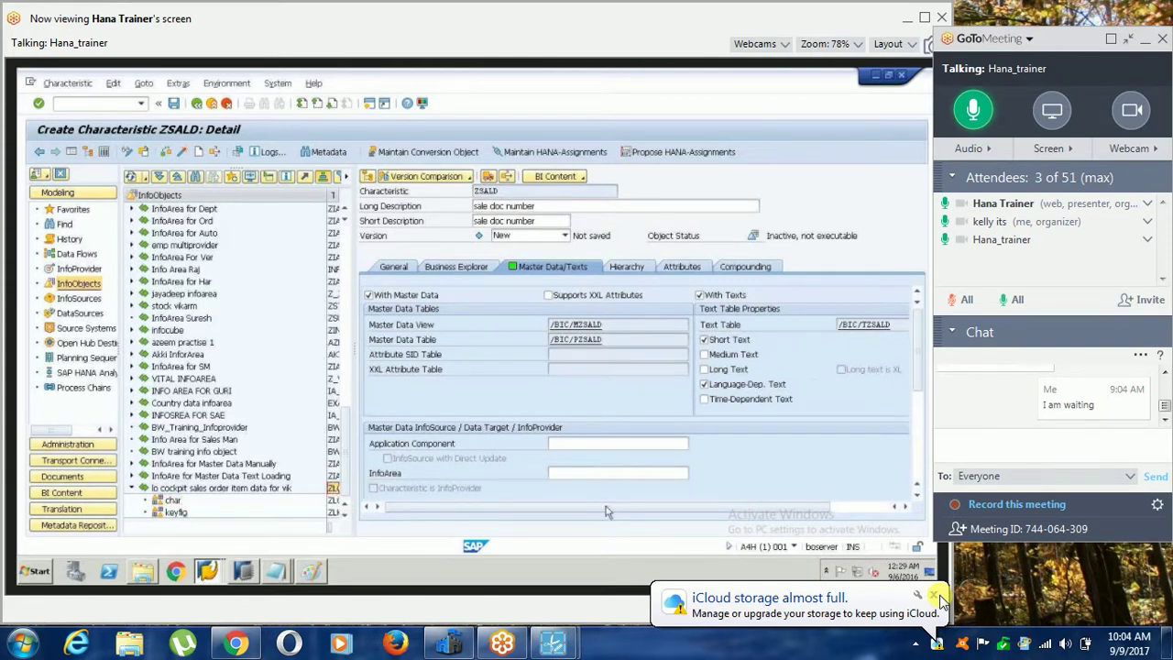
Assign characteristic ZSALD to InfoArea ZLO_COCKPITVIK.
left_click(614, 474)
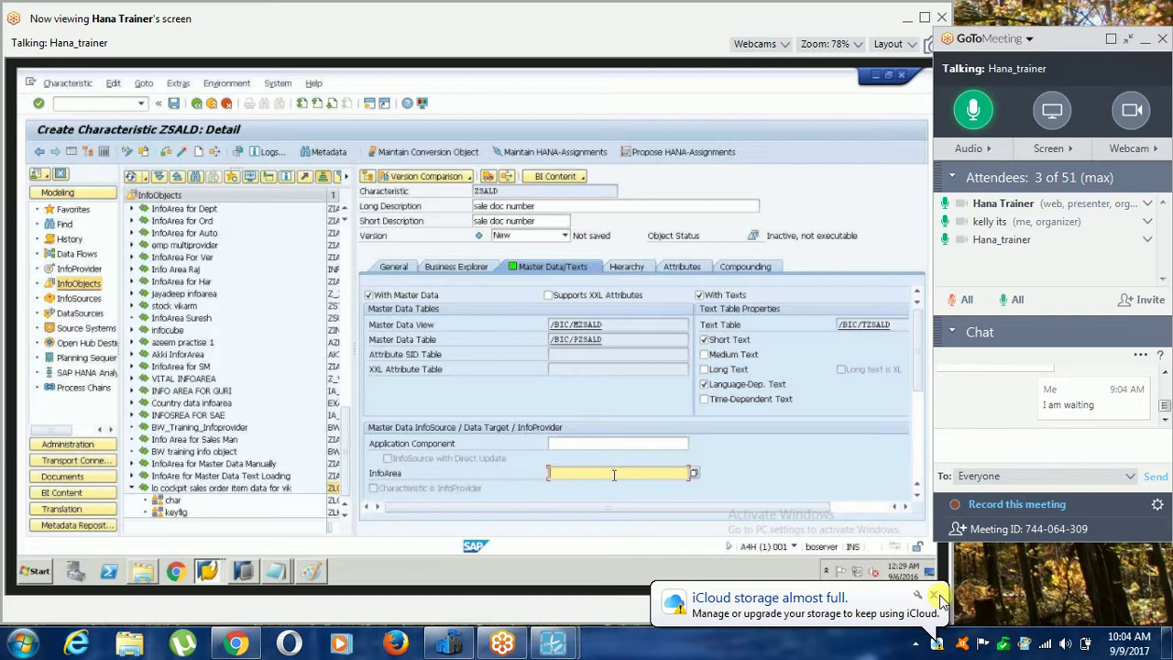
type("ZLO_COCKPITVIK")
left_click(393, 266)
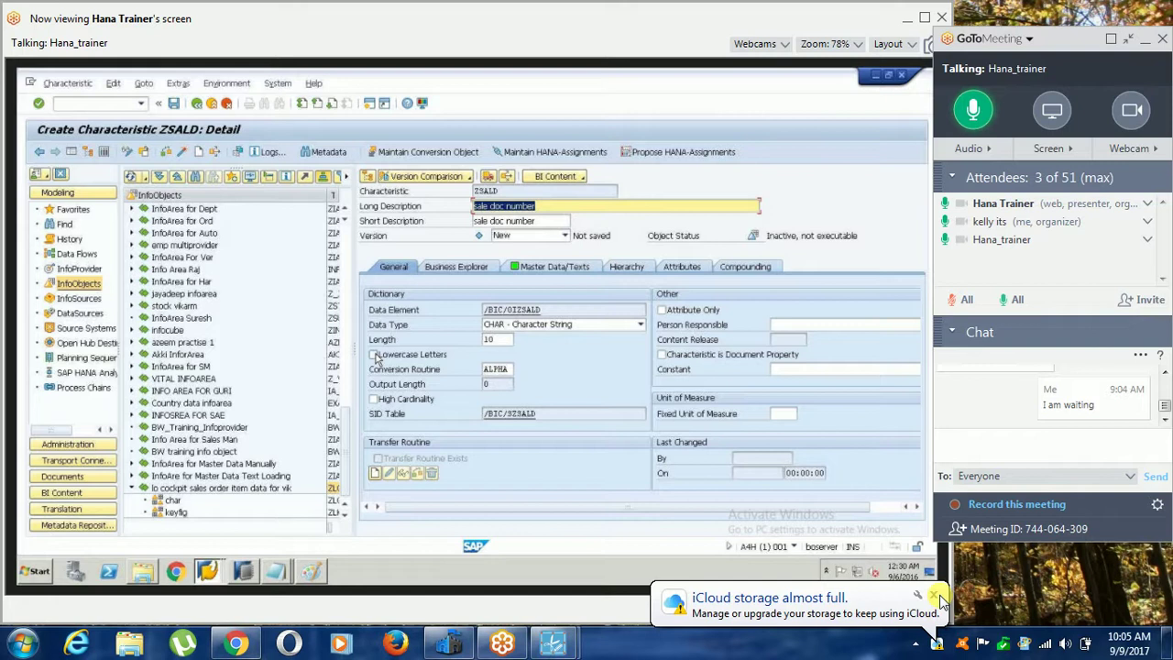
Check characteristic ZSALD and save it without activating inactive InfoObjects.
left_click(934, 596)
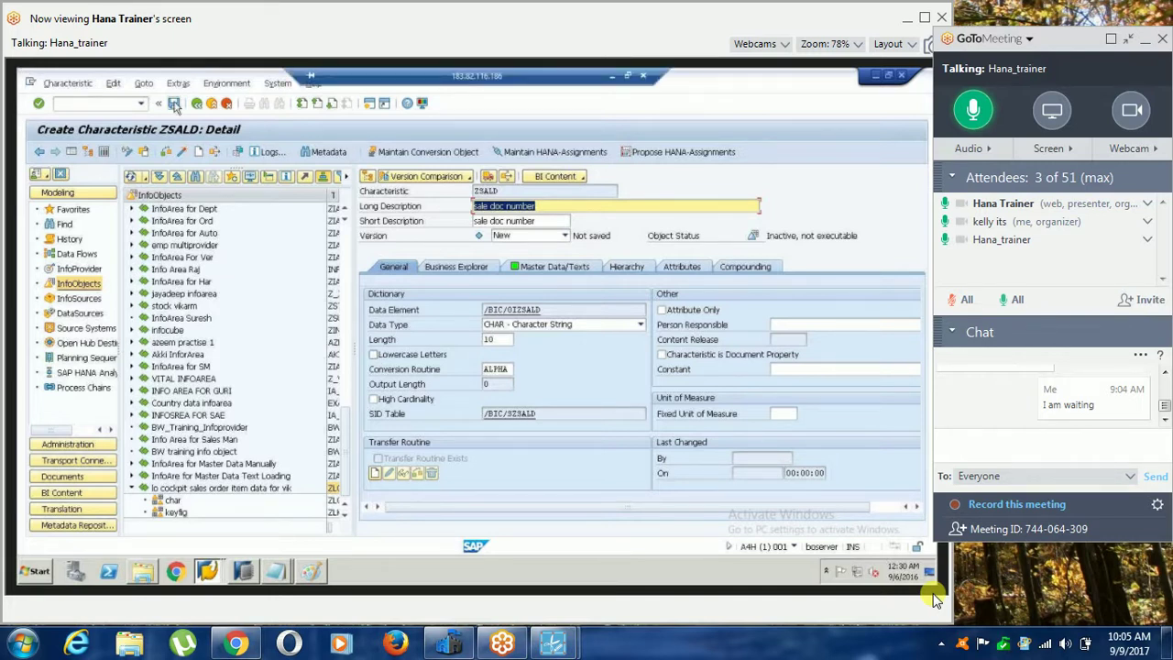
left_click(174, 103)
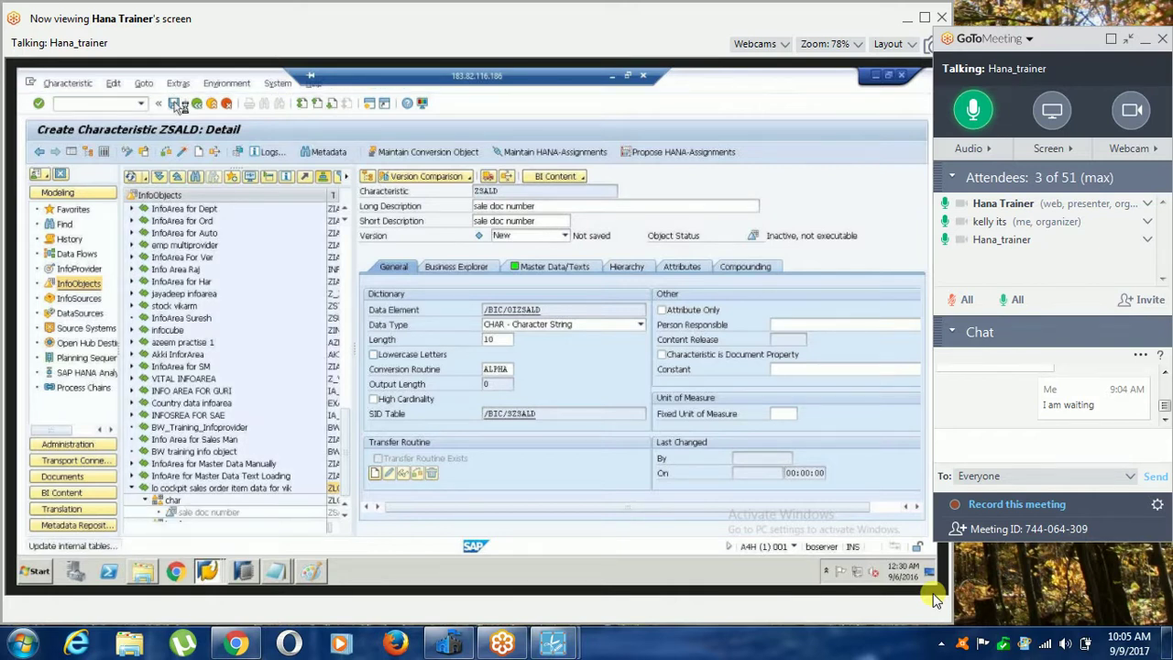
left_click(84, 314)
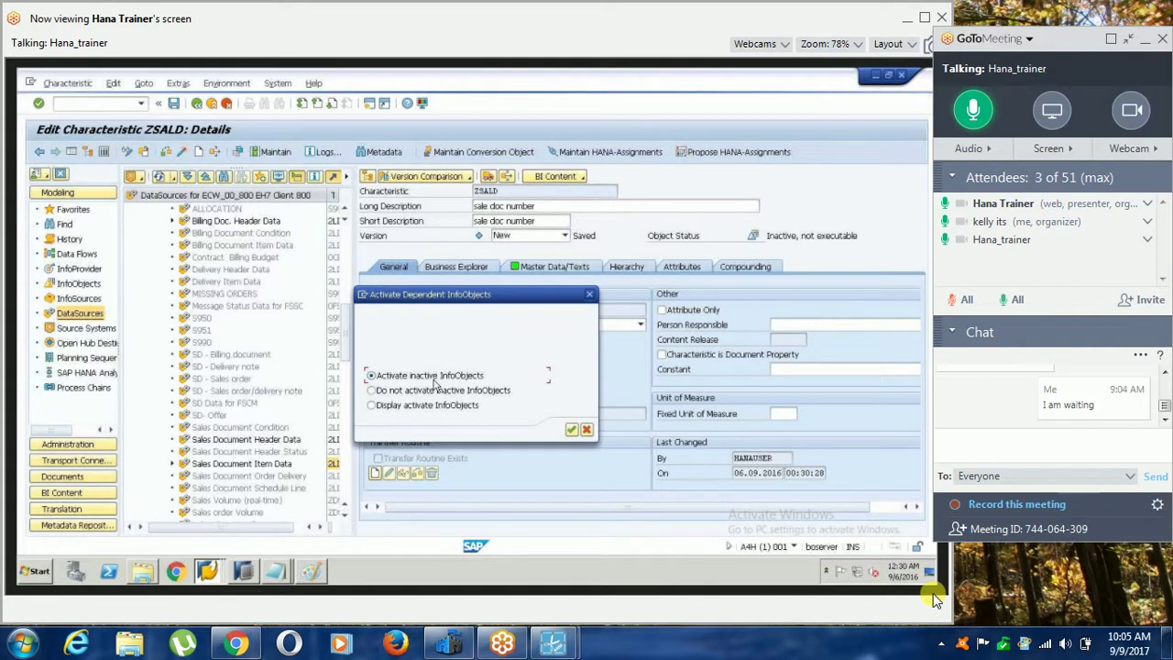
left_click(461, 390)
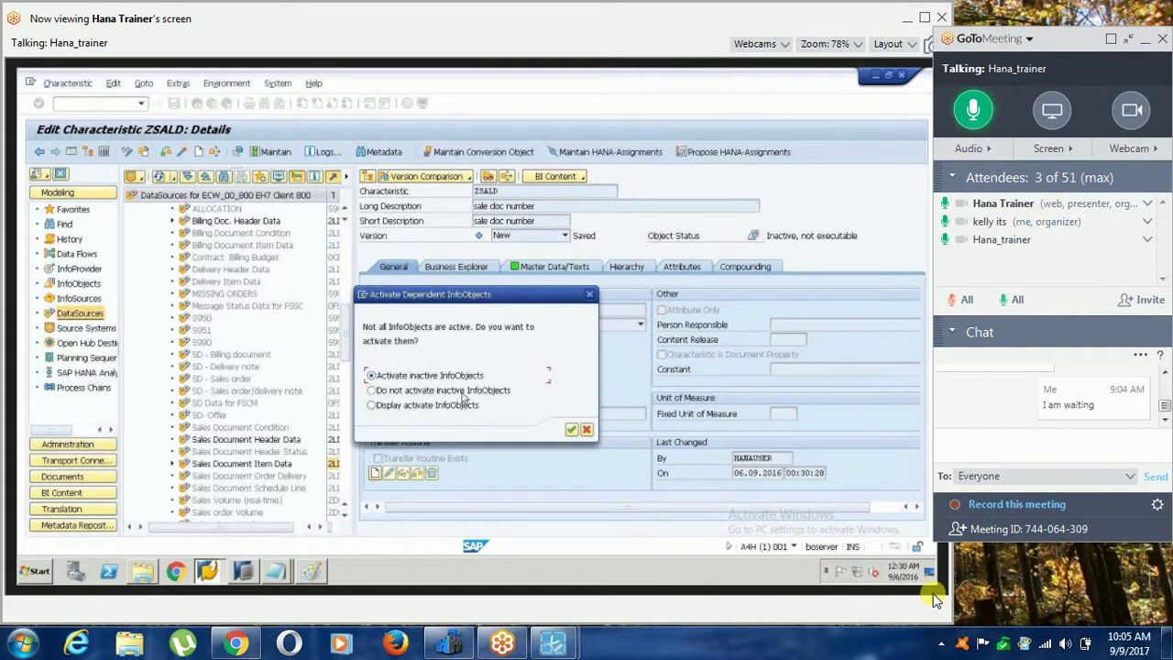
left_click(570, 429)
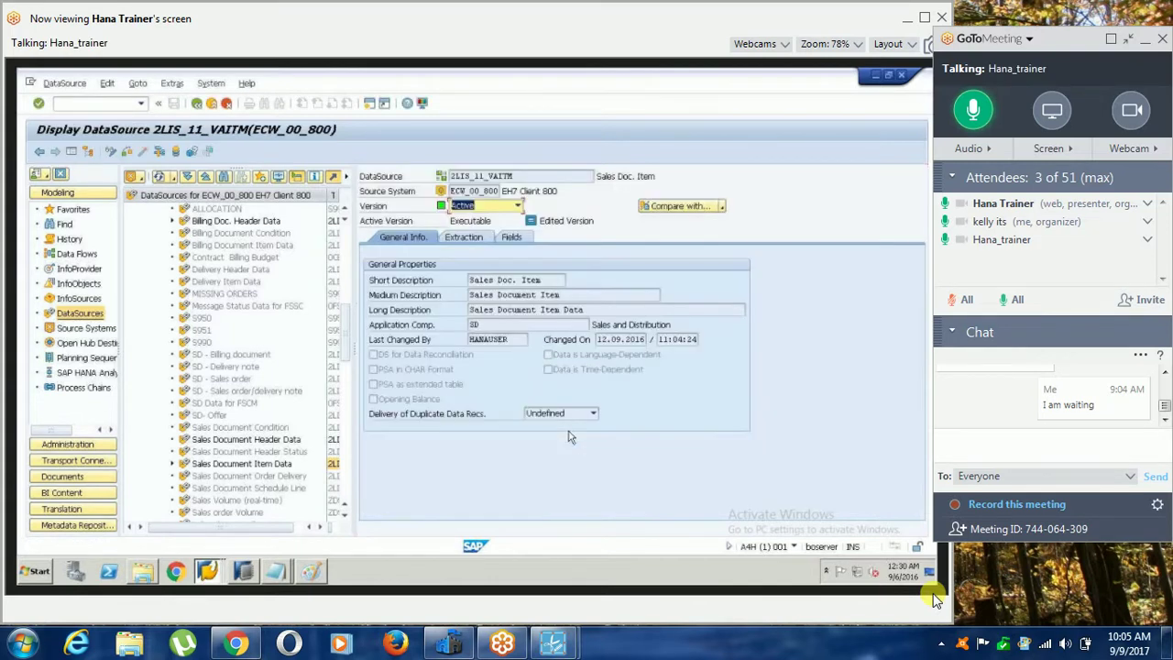
Show the DataSource's field list and select the VBELN Sales Document row.
left_click(510, 237)
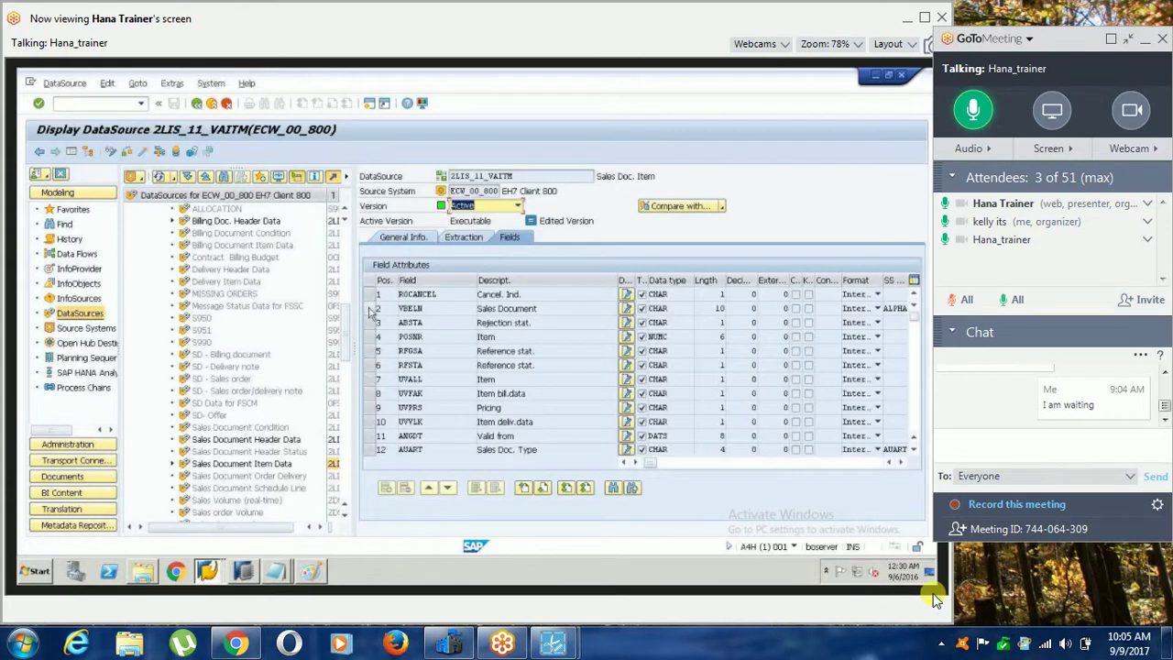
left_click(540, 311)
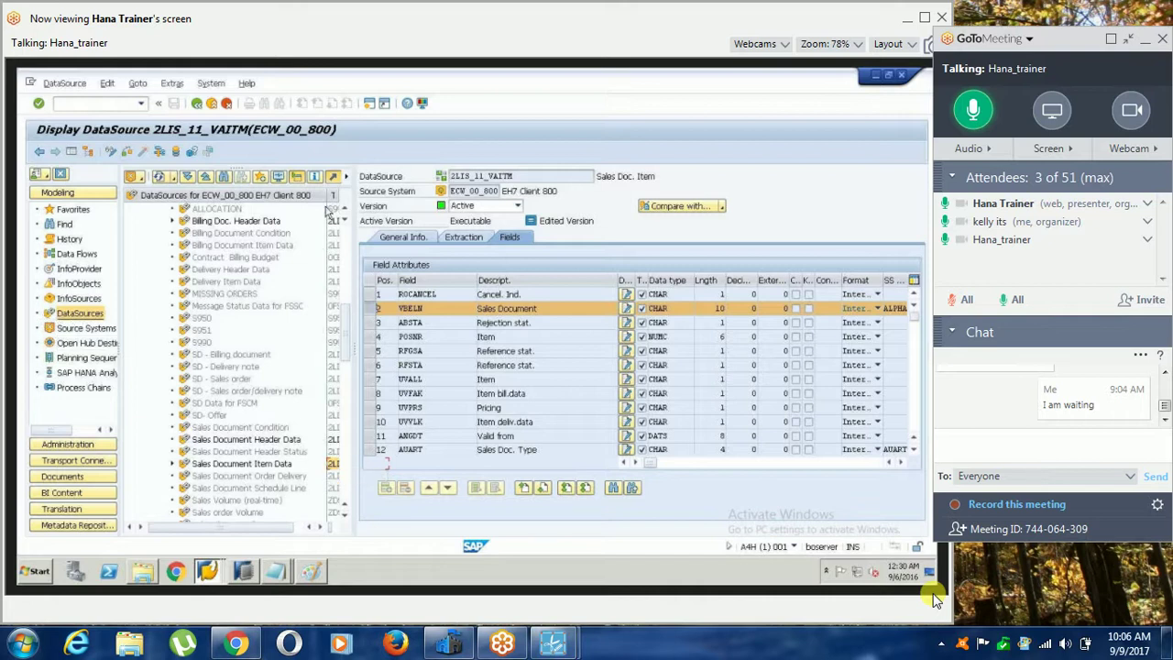
Widen the DataSource tree to reveal the technical names column.
left_click_drag(322, 196, 281, 195)
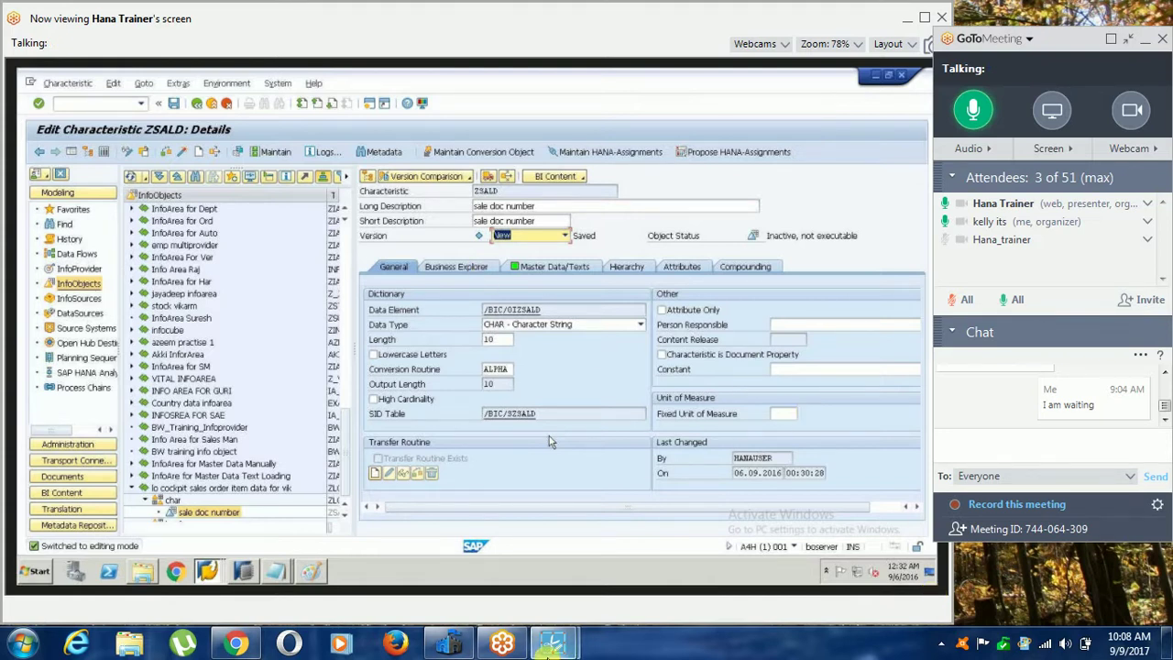
Activate the sale doc number characteristic ZSALD.
mouse_move(550, 646)
left_click(595, 522)
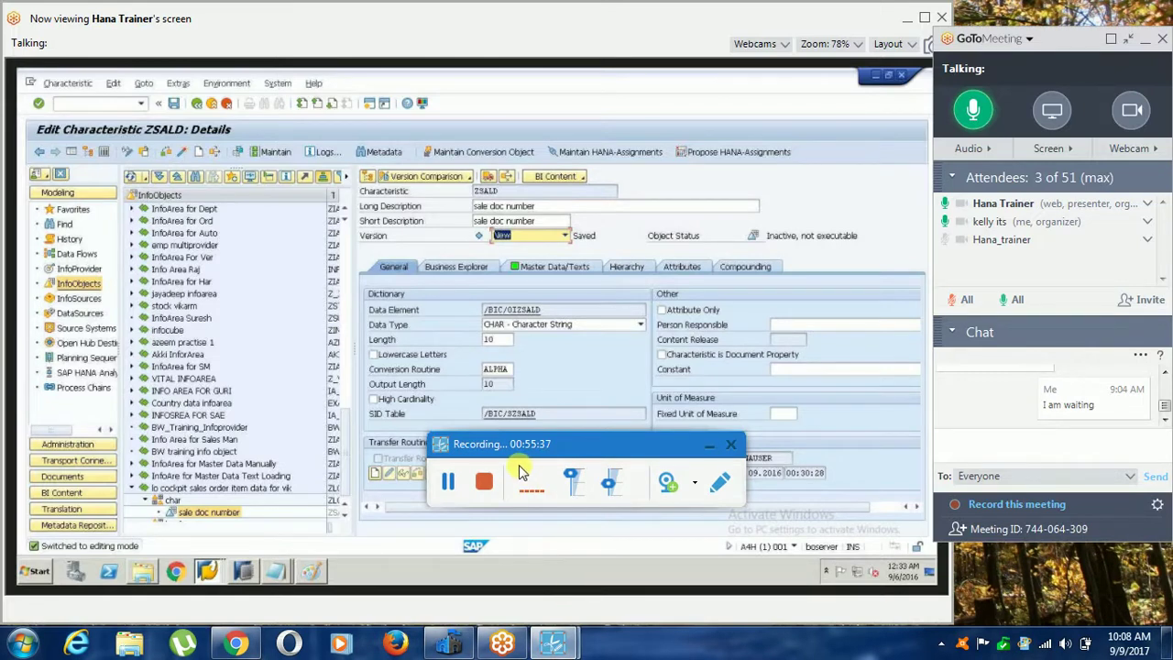
left_click(709, 446)
left_click(184, 154)
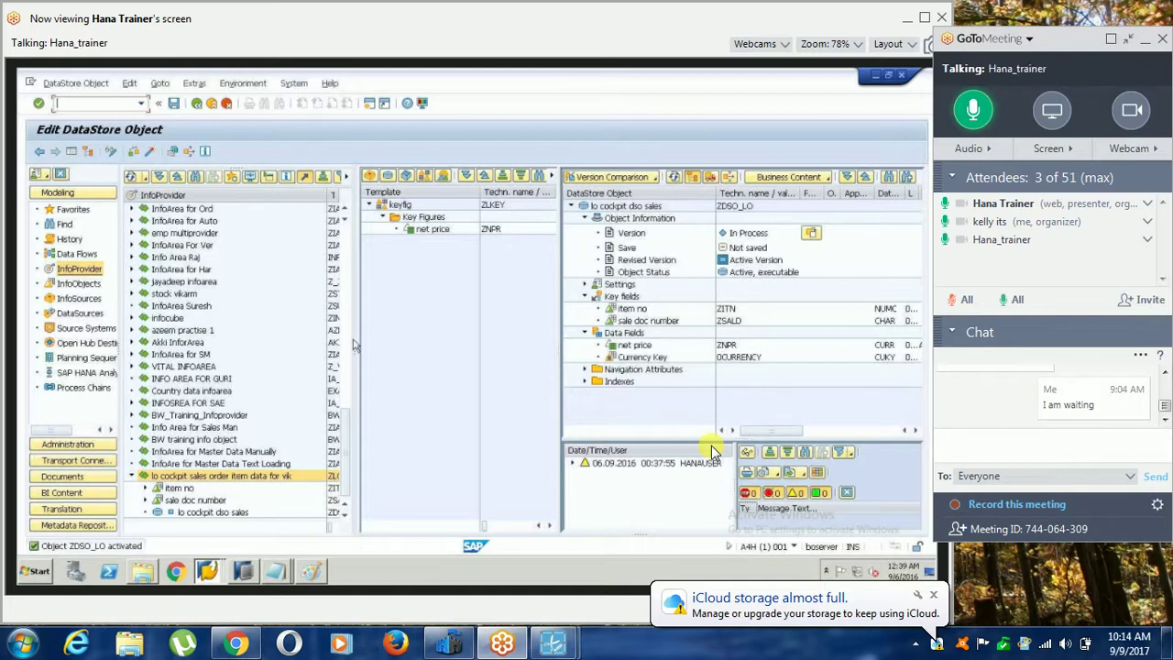
Select 'lo cockpit dso sales' (ZDSO_LO) in the InfoProvider tree.
left_click(216, 512)
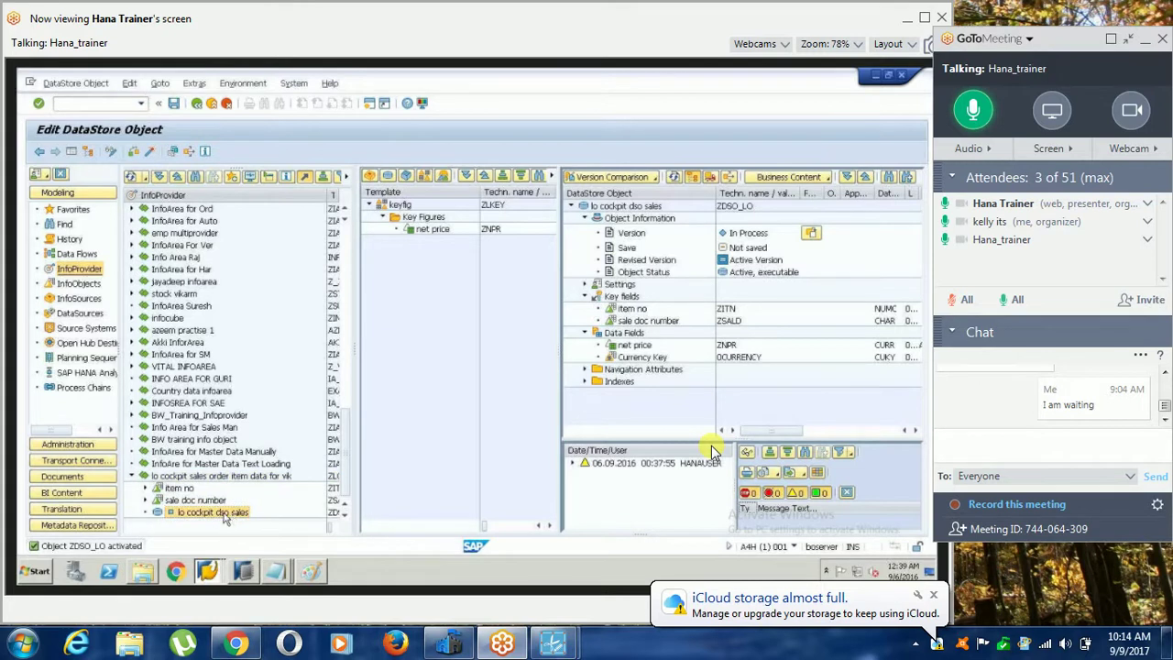
Start a transformation into 'lo cockpit dso sales' and list the available source object types.
right_click(224, 516)
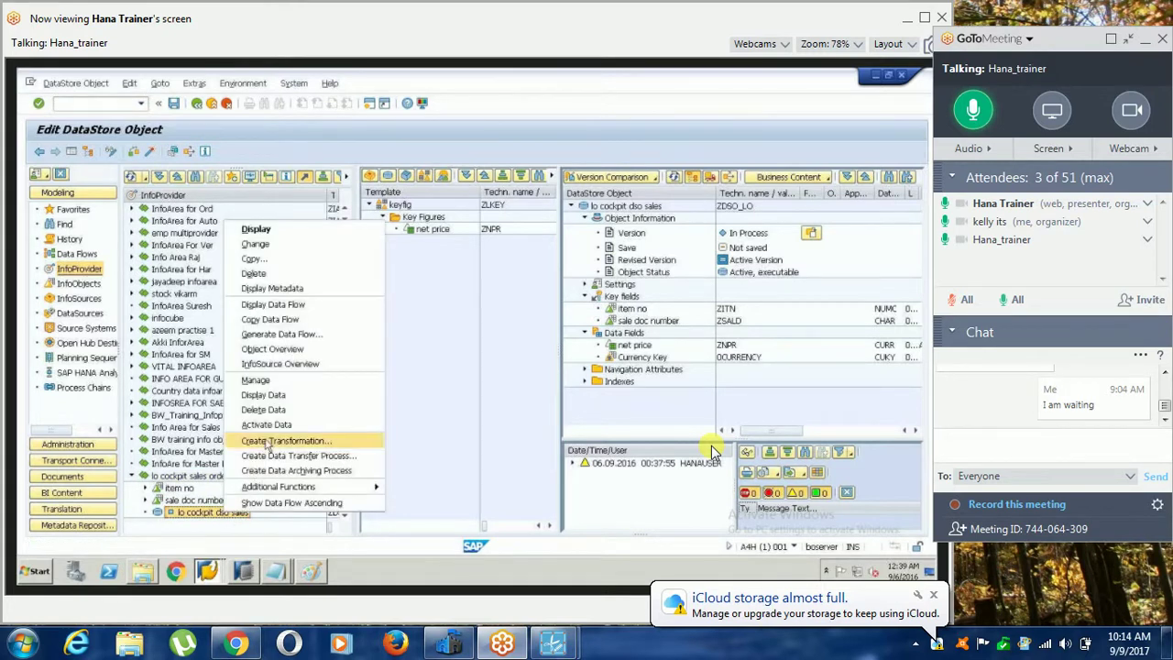
left_click(332, 442)
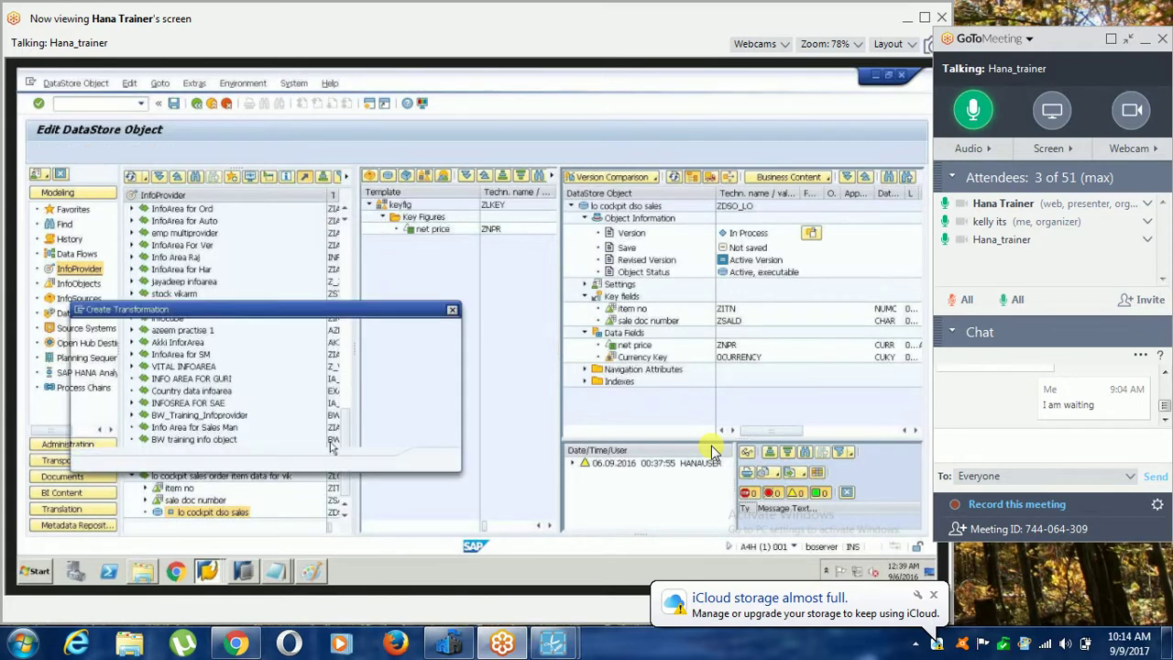
left_click(267, 409)
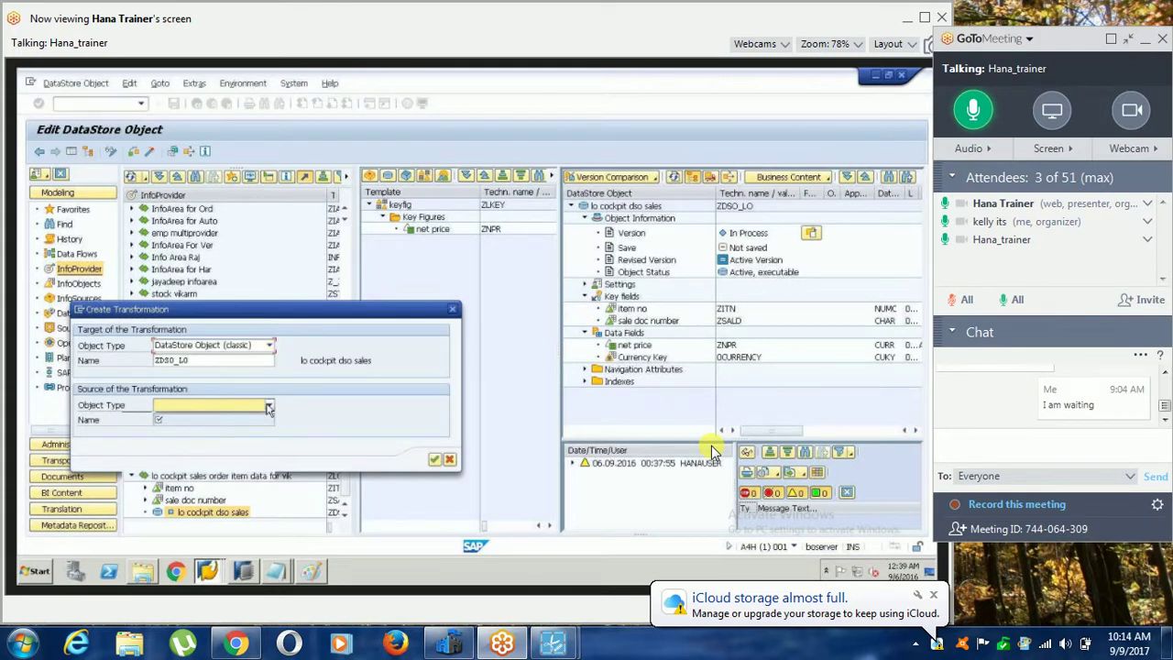
left_click(268, 407)
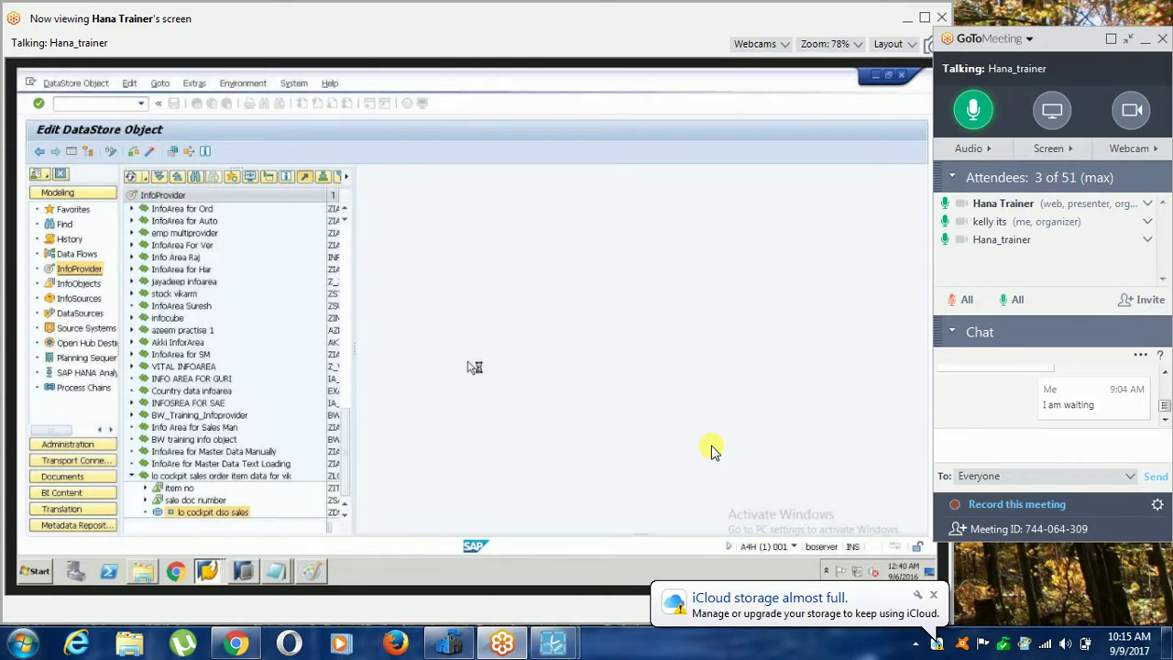
Dismiss the storage notification and reposition the ZDSO_LO rule-group table in the graphic.
left_click(934, 598)
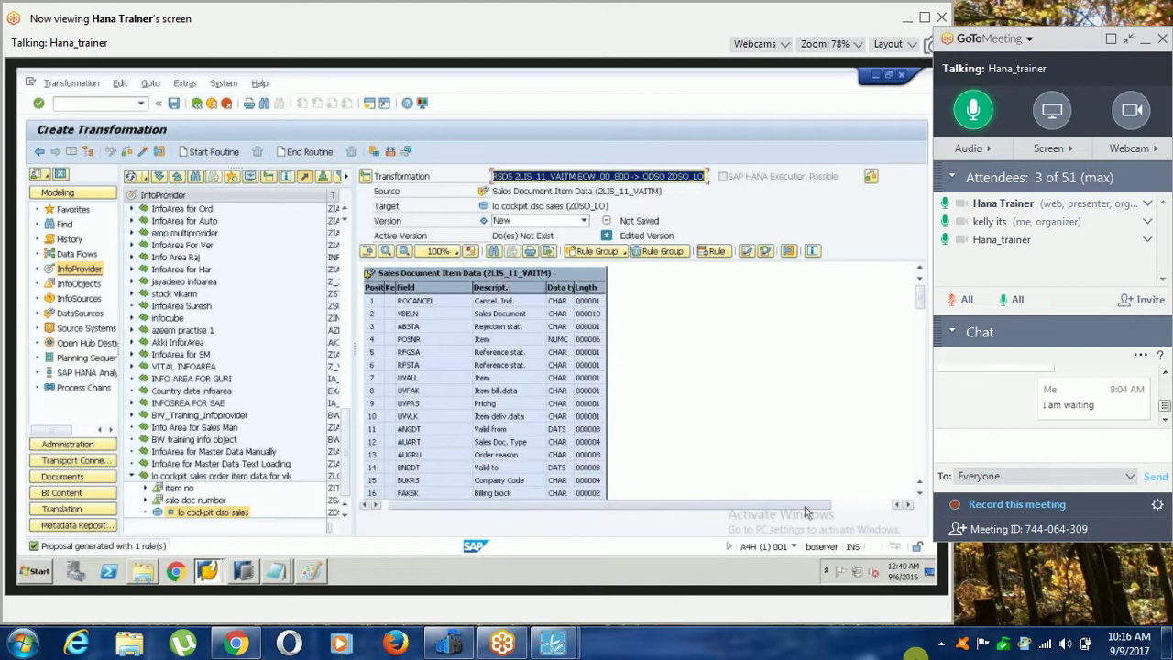
left_click_drag(807, 512, 829, 512)
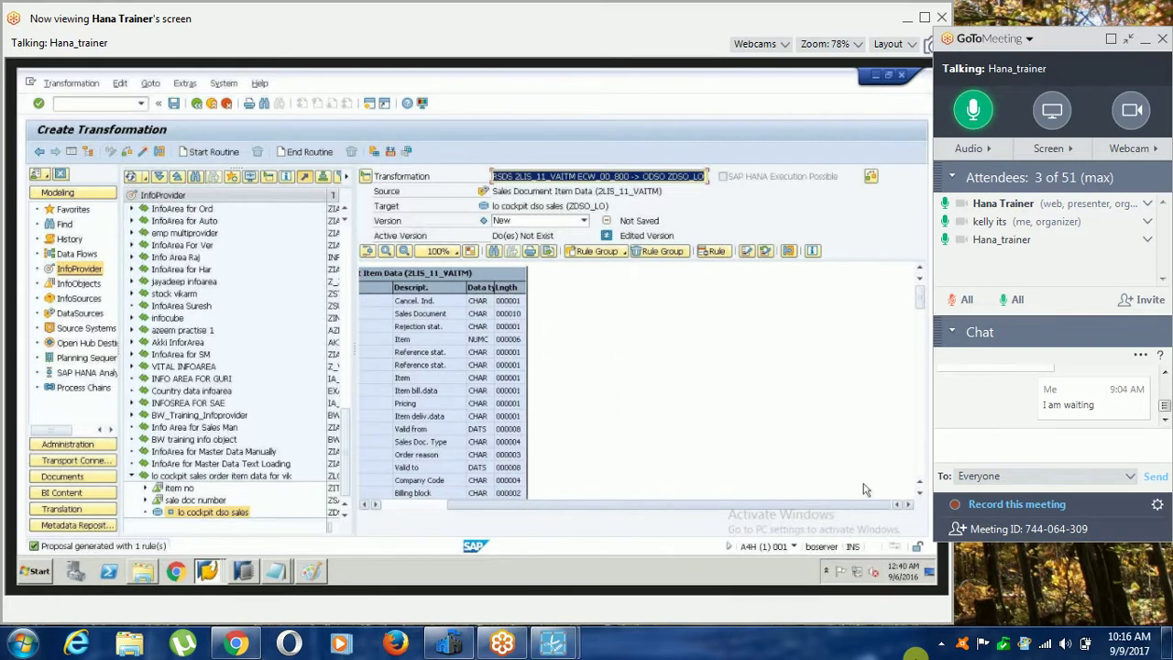
left_click_drag(923, 319, 918, 371)
left_click(749, 338)
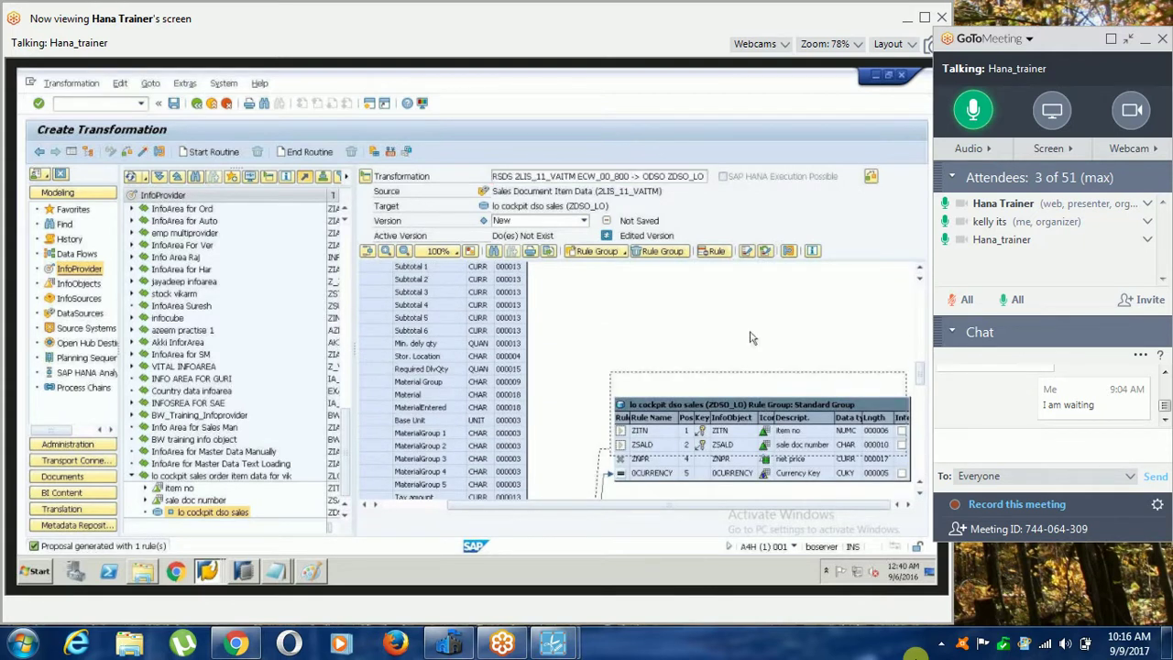
left_click_drag(749, 338, 735, 292)
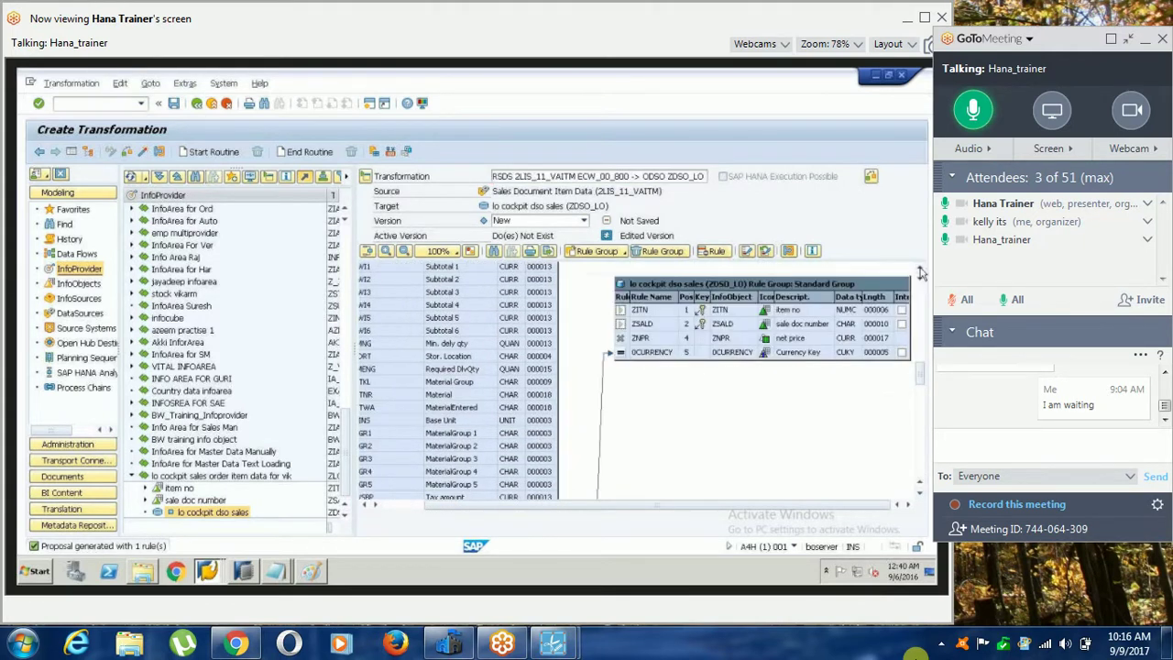
left_click(920, 272)
left_click(920, 272)
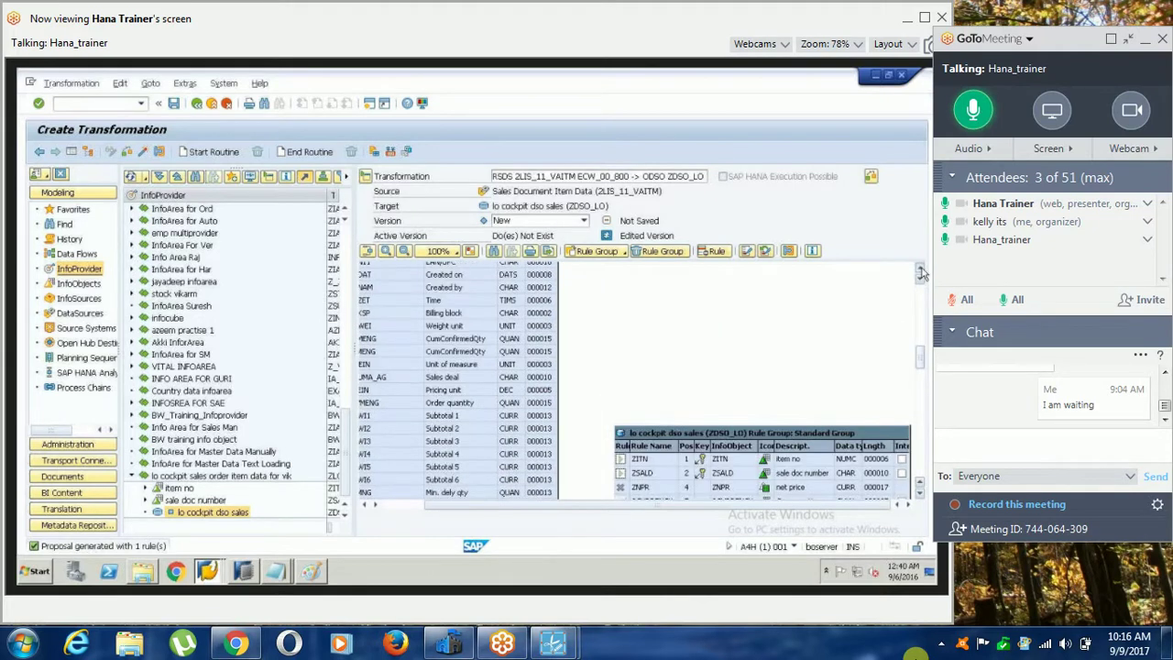
Move the rule-group table up beside the source fields and re-lay out the graphic.
left_click_drag(743, 458, 744, 305)
left_click(920, 272)
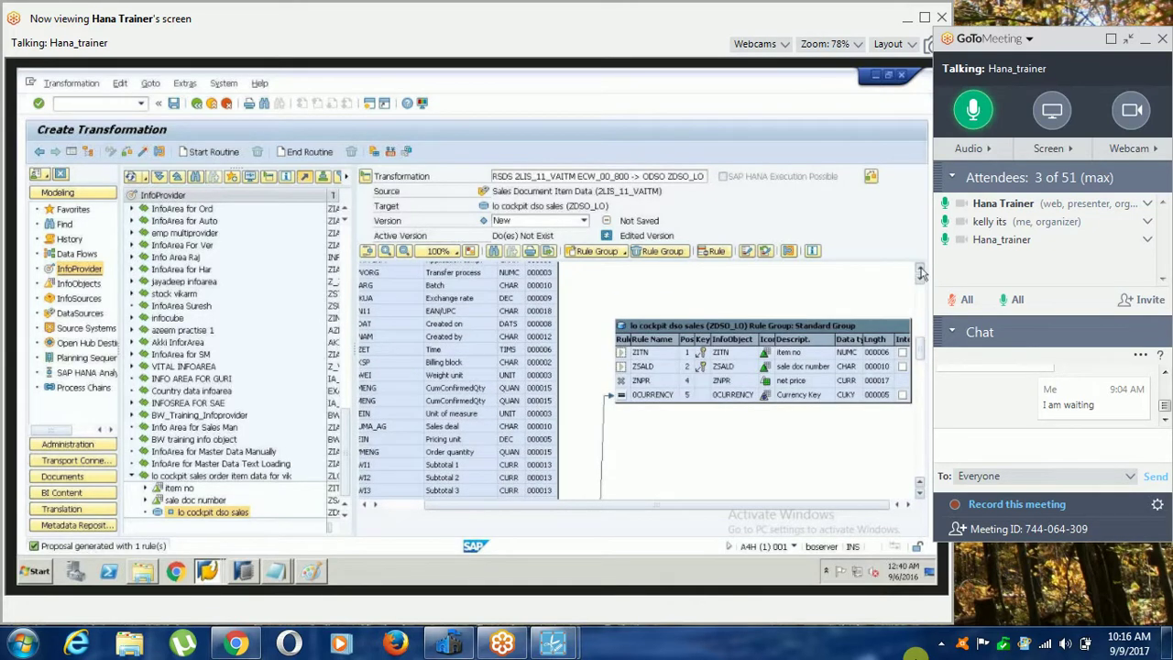
left_click(920, 272)
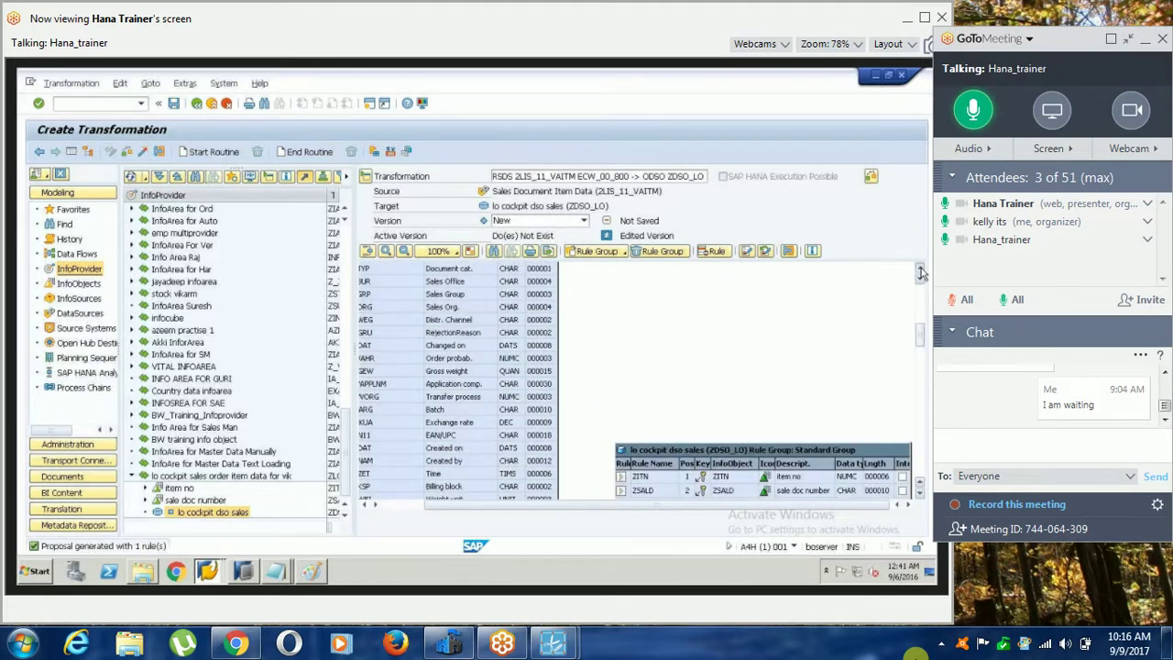
left_click(920, 272)
left_click(578, 506)
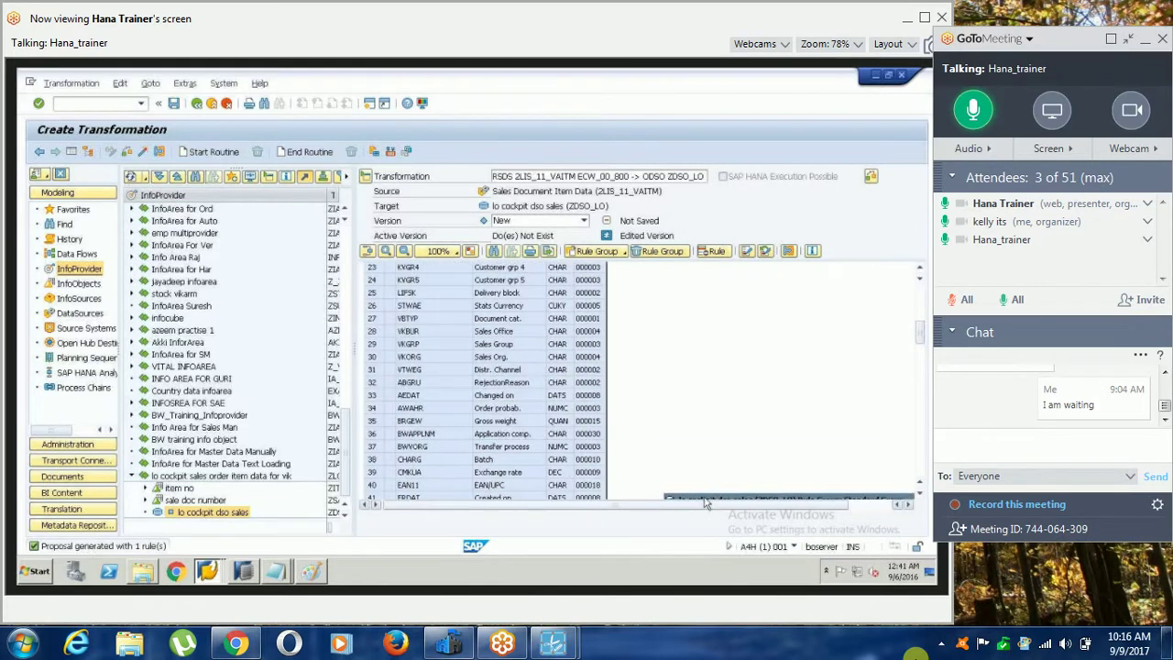
left_click_drag(705, 502, 722, 327)
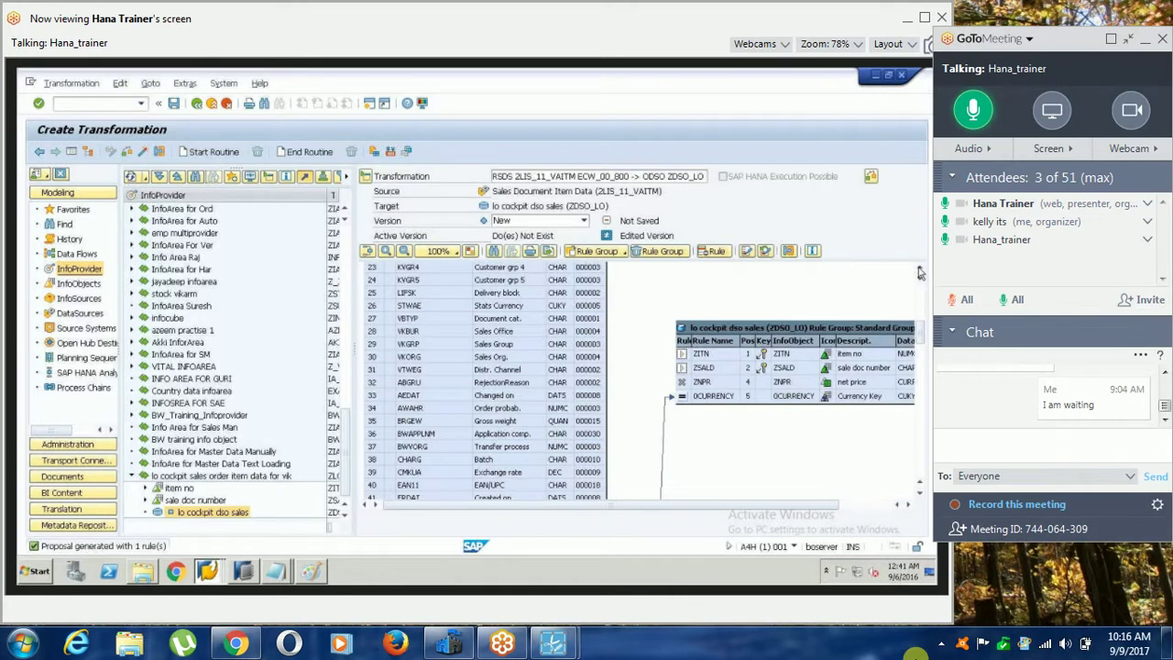
left_click(919, 272)
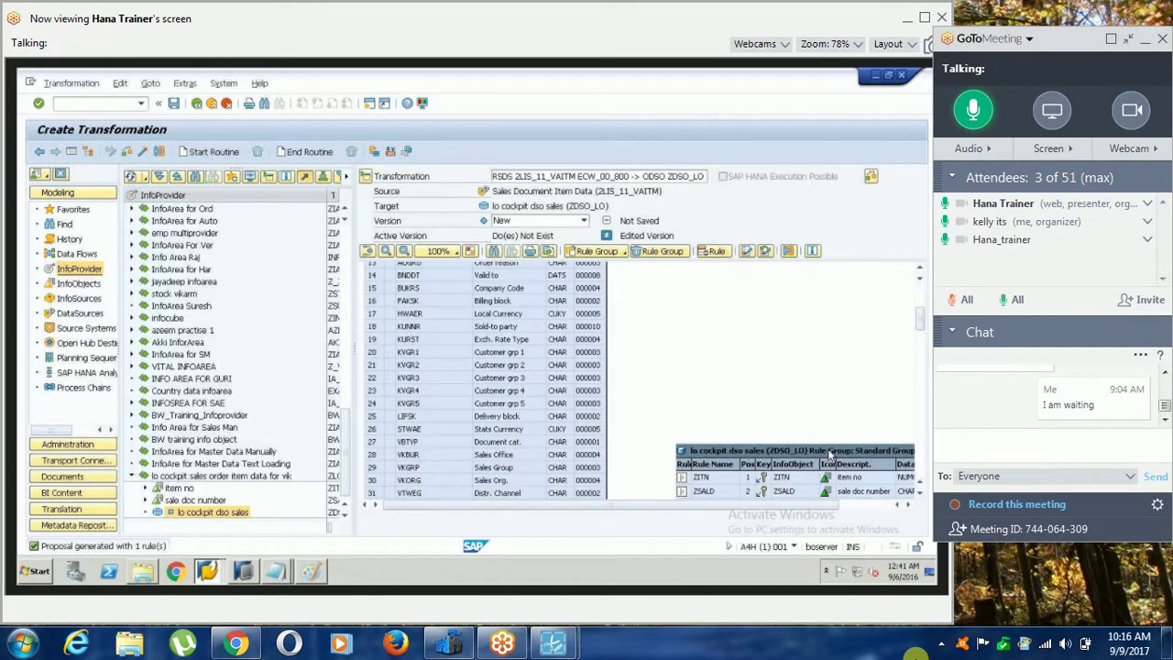
scroll(829, 453, "up", 4)
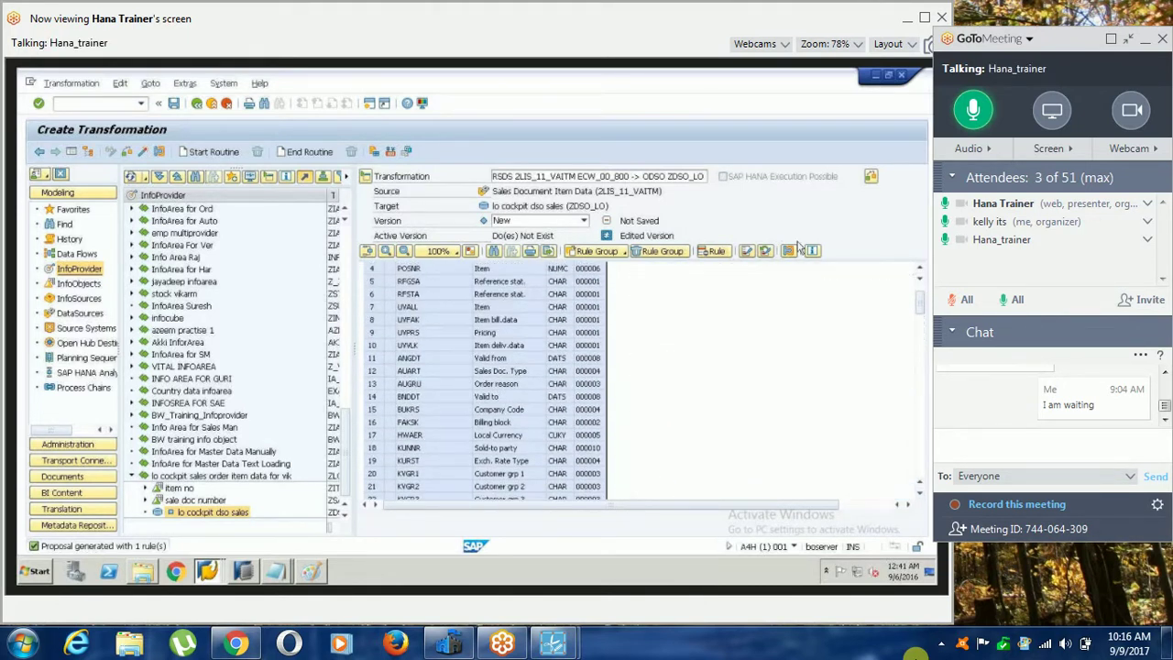
left_click(797, 248)
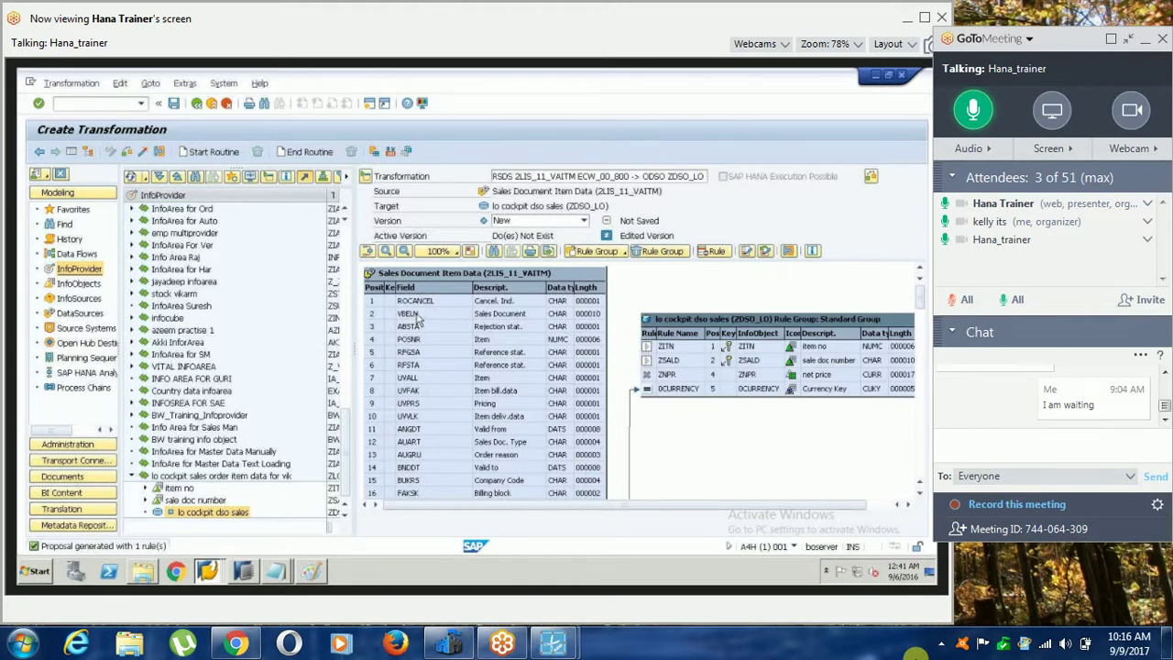
Map VBELN to the ZSALD sale doc number rule and POSNR to the ZITN item no rule.
left_click_drag(416, 316, 760, 362)
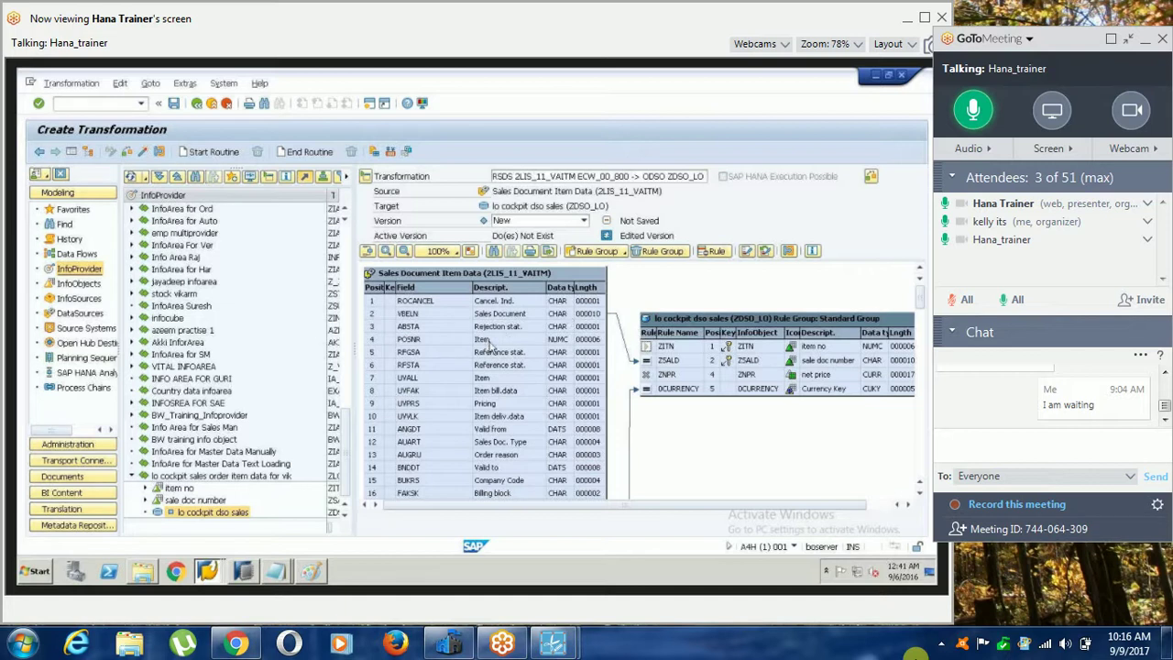
left_click_drag(486, 345, 680, 348)
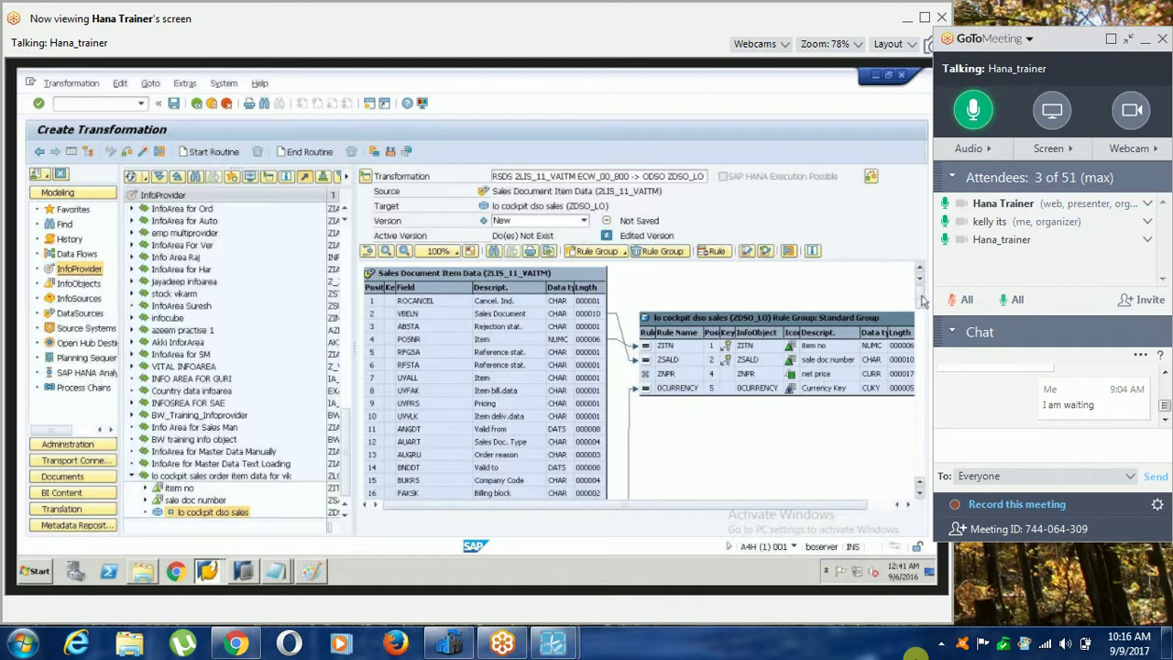
scroll(923, 304, "down", 1)
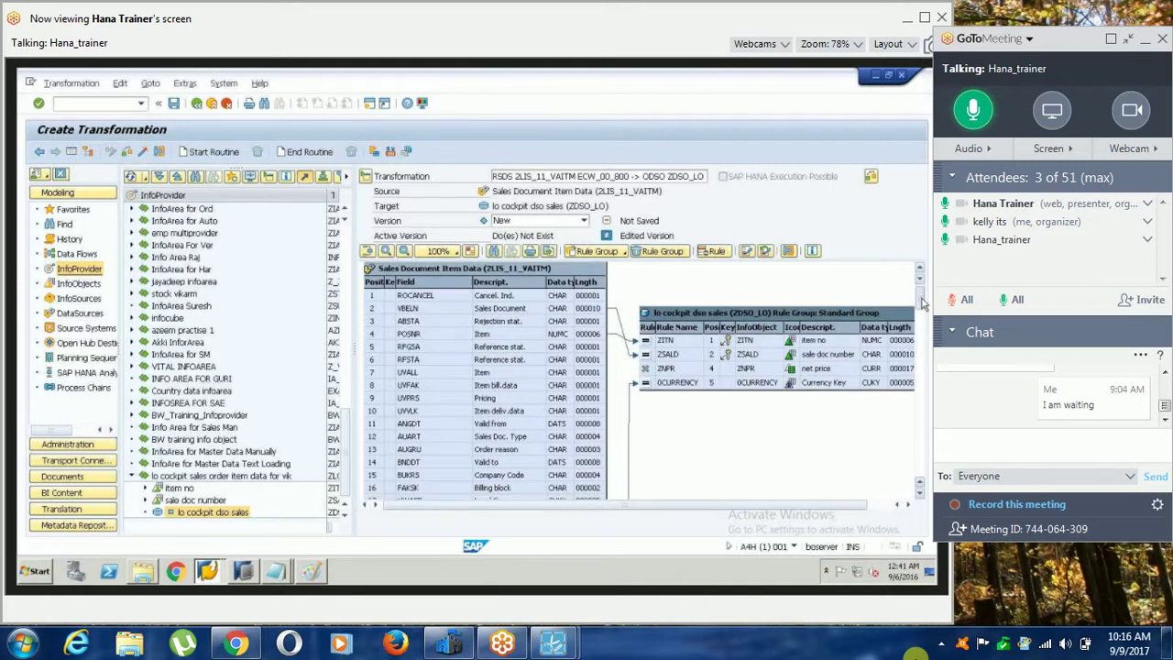
scroll(923, 305, "down", 1)
left_click_drag(923, 304, 923, 336)
scroll(921, 335, "down", 2)
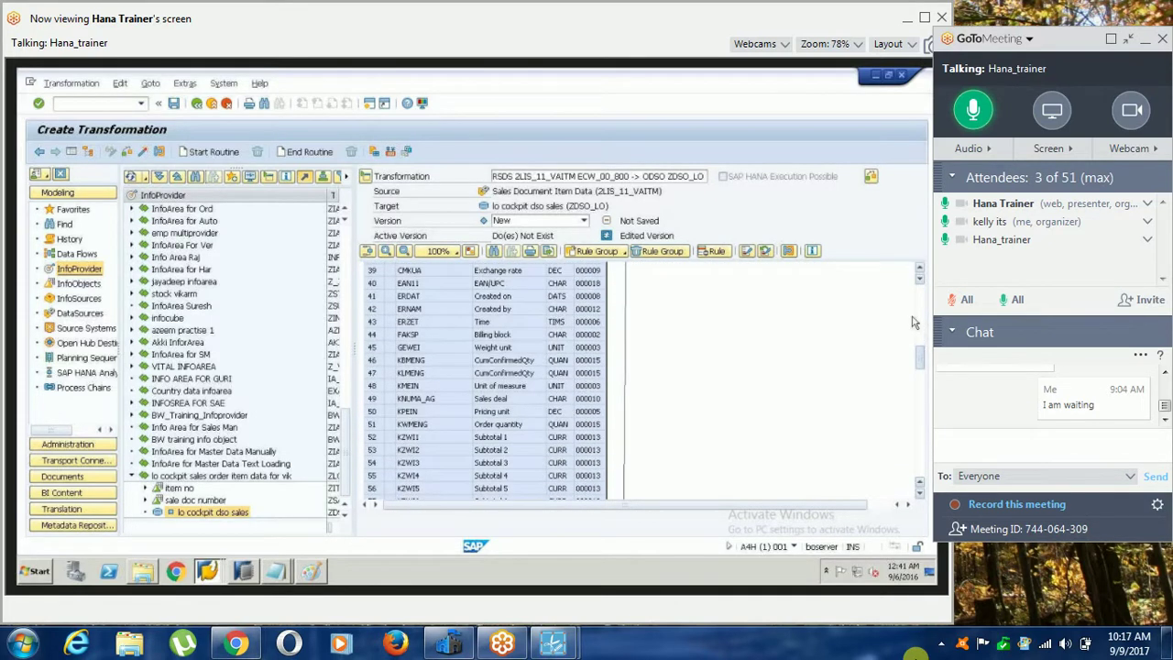
scroll(914, 394, "down", 20)
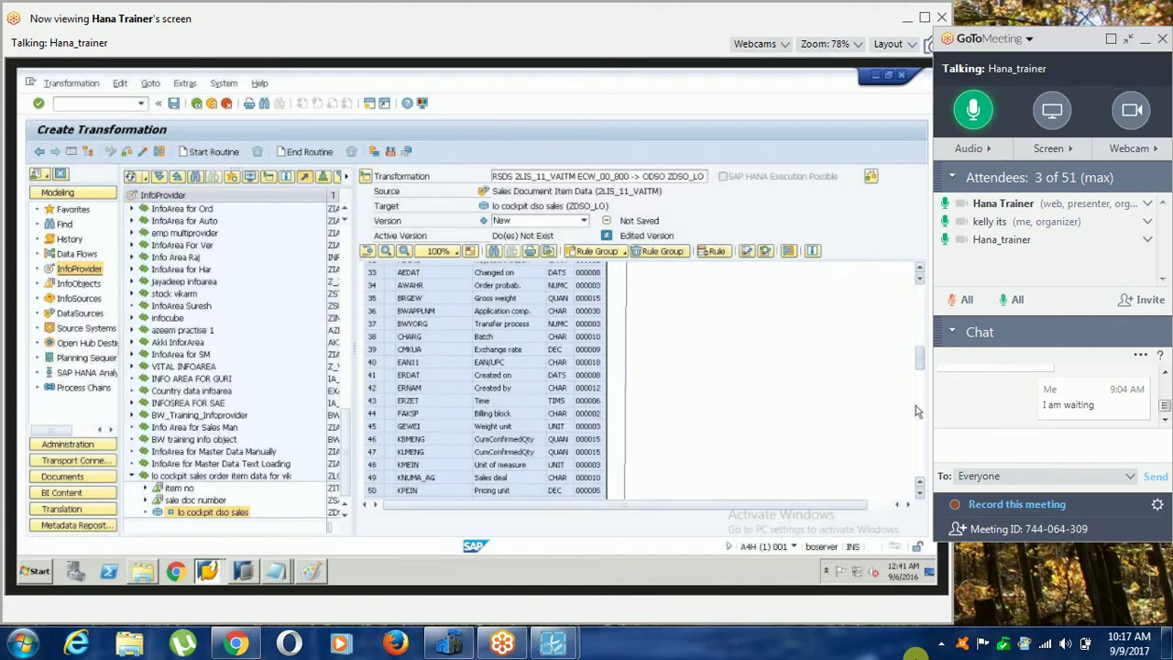
scroll(918, 416, "up", 7)
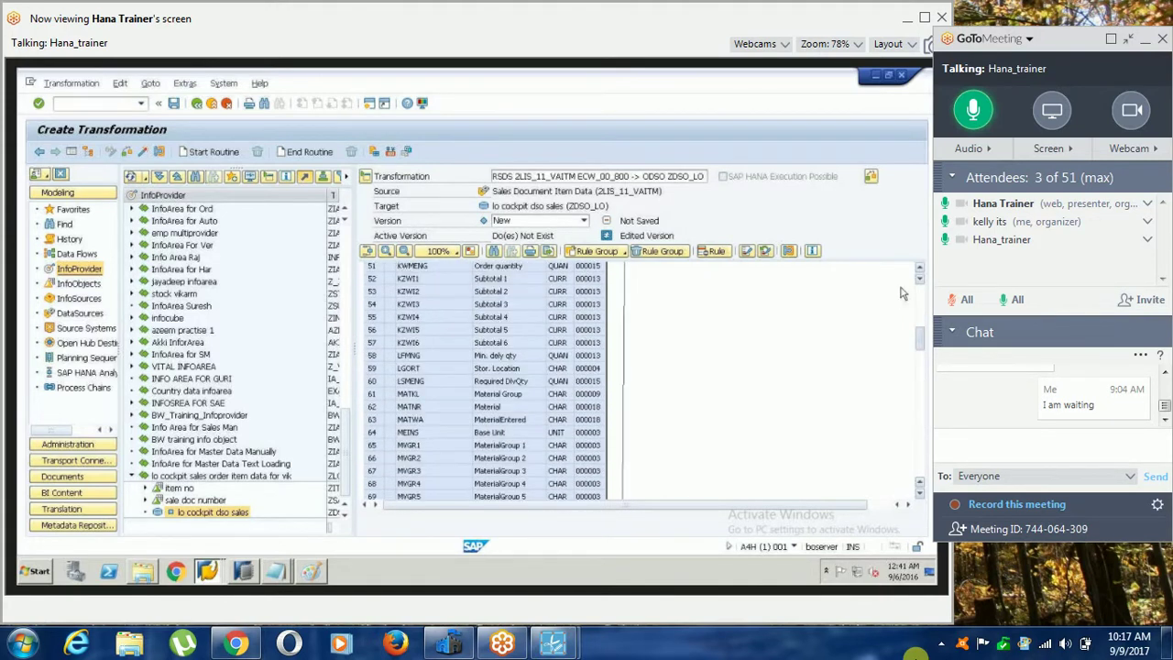
scroll(903, 291, "up", 8)
scroll(903, 290, "up", 9)
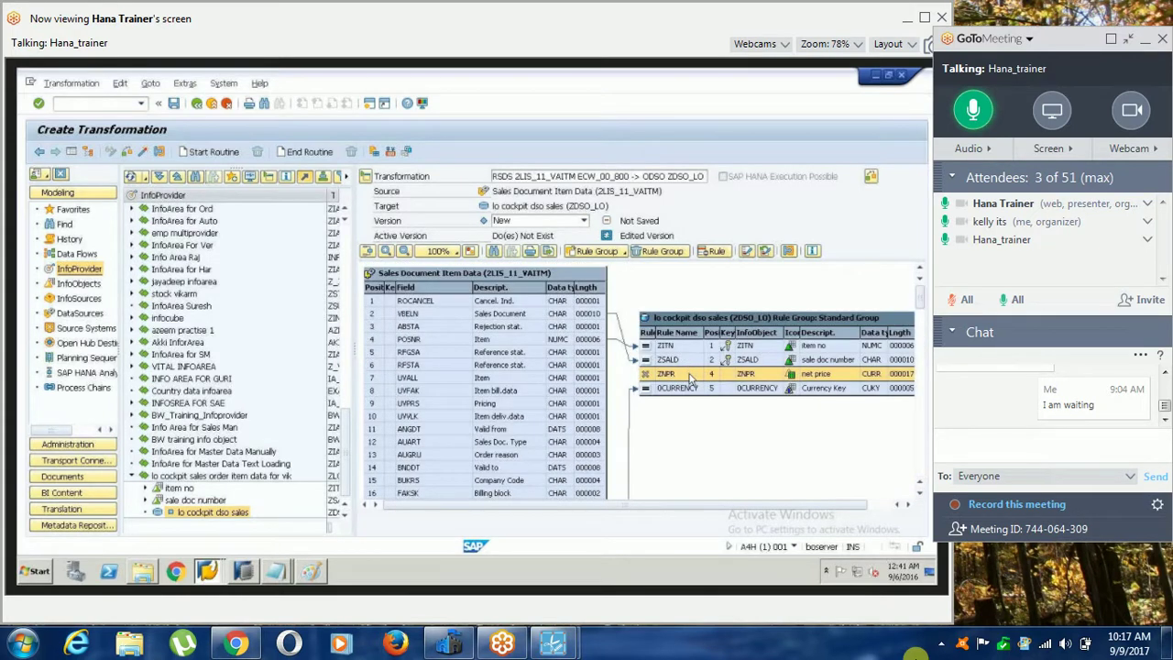
Add NETPR (Net price) as the source field of the ZNPR net price rule.
double_click(692, 376)
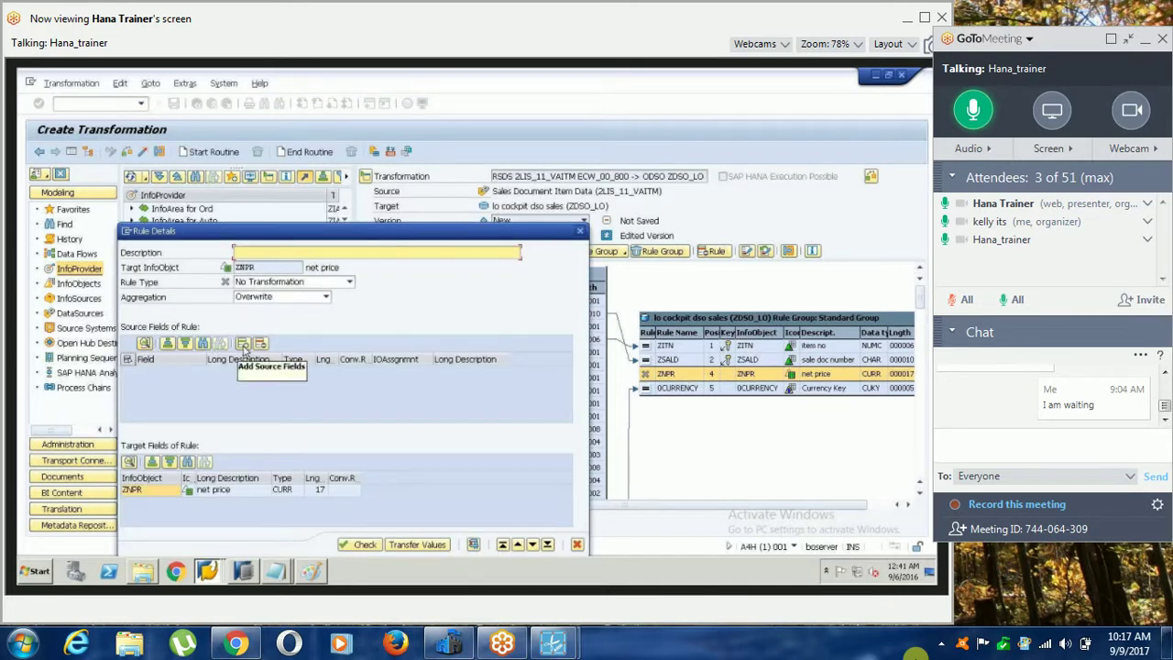
left_click(244, 344)
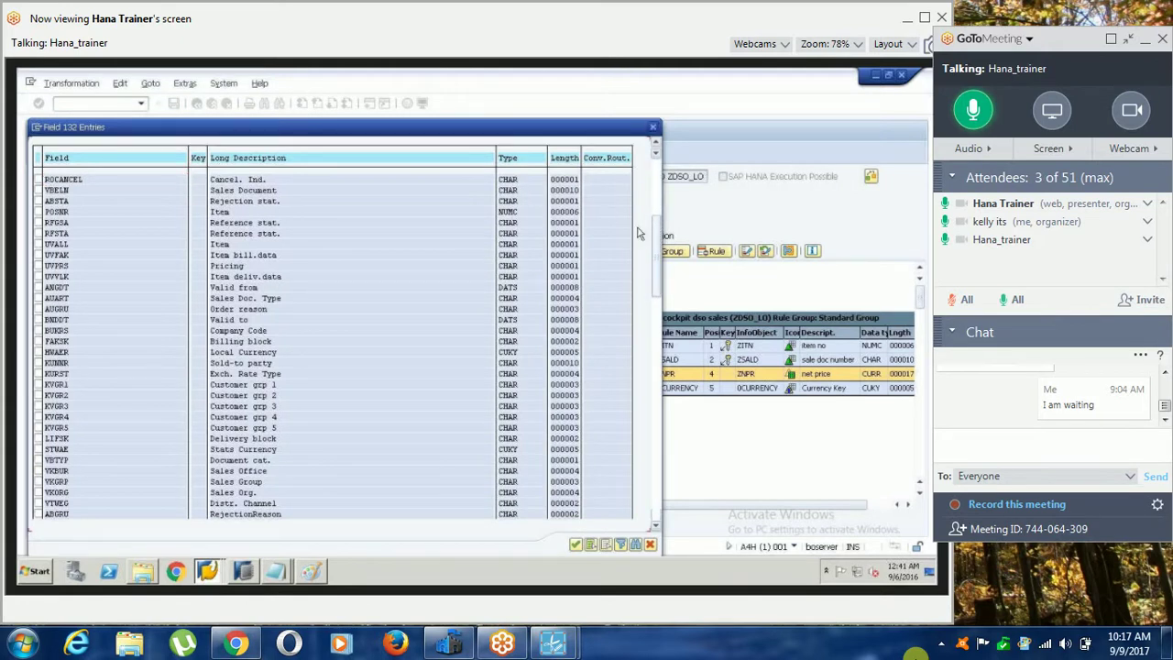
left_click_drag(655, 234, 661, 362)
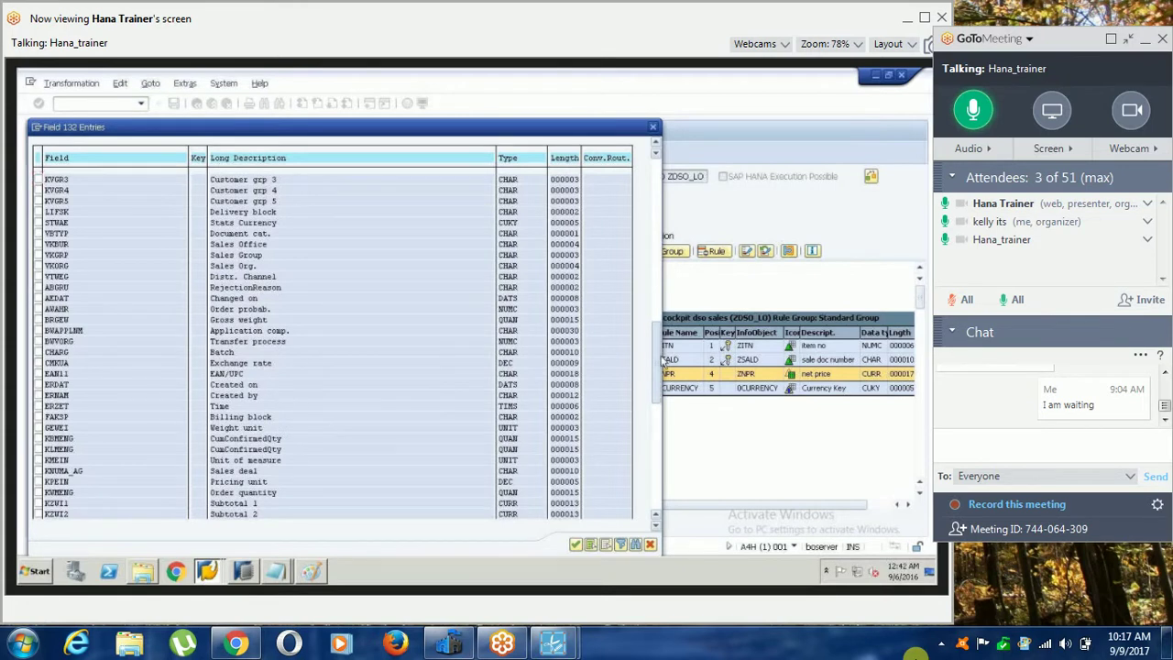
scroll(254, 350, "down", 10)
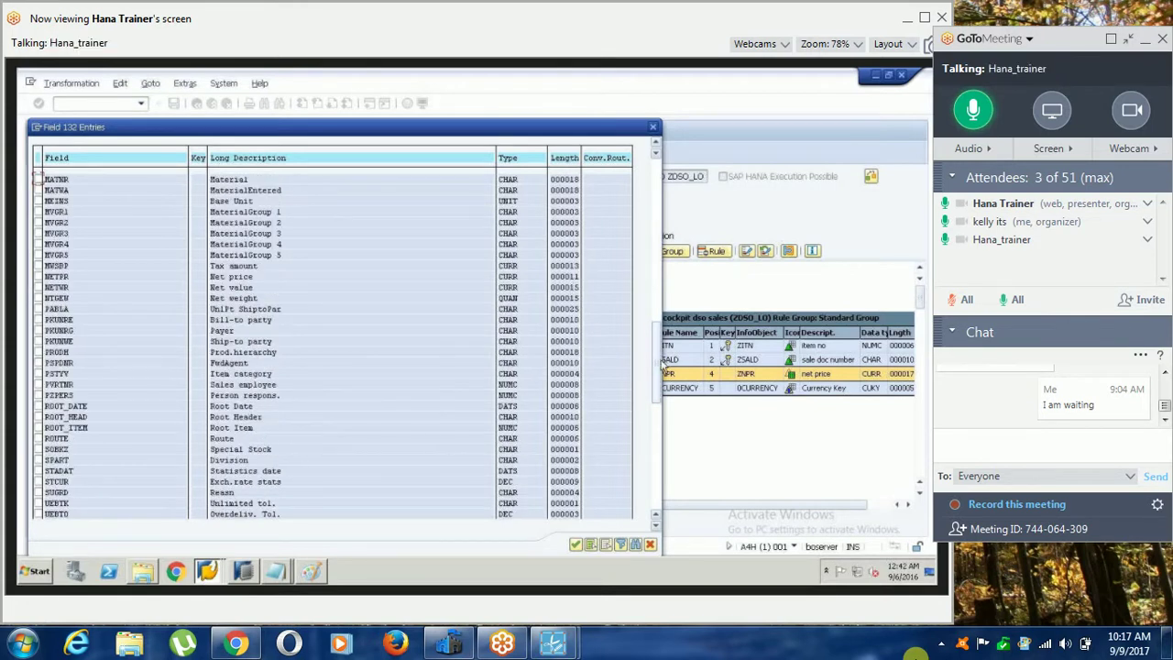
left_click(38, 275)
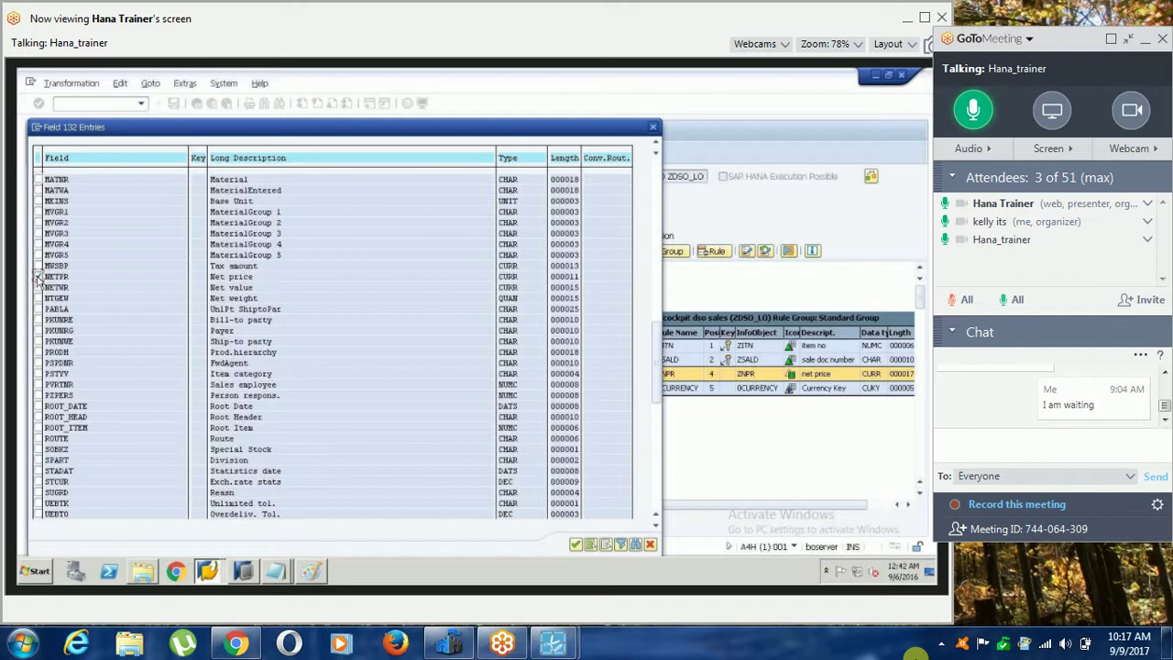
left_click(575, 545)
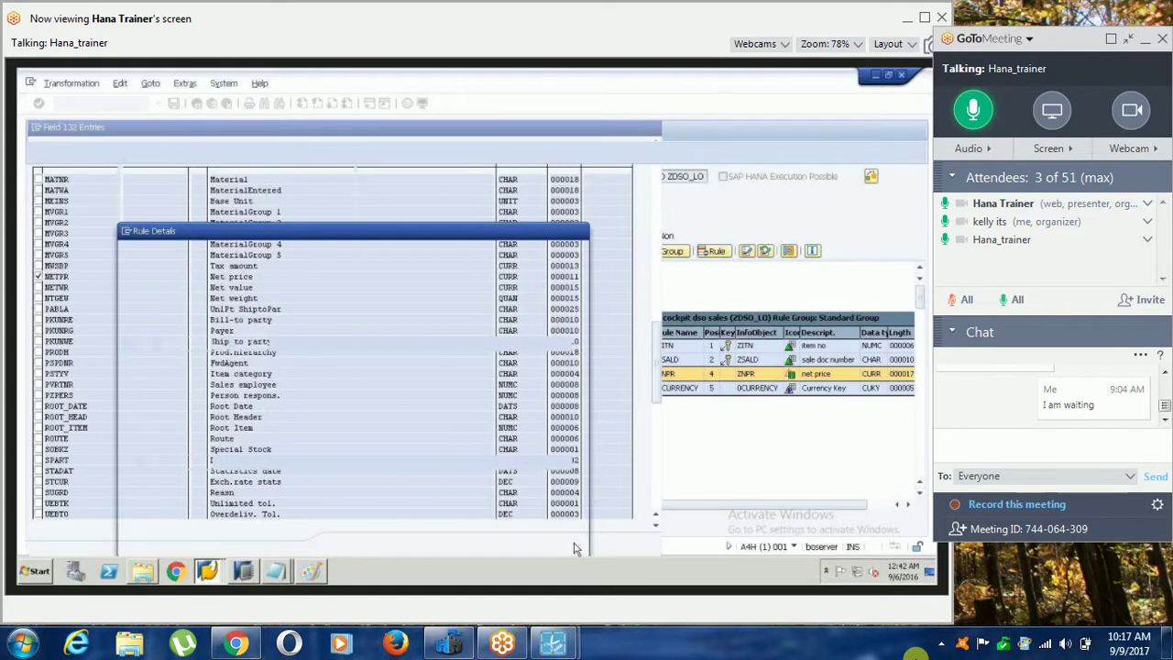
Apply the NETPR rule and check the transformation for errors.
left_click(414, 544)
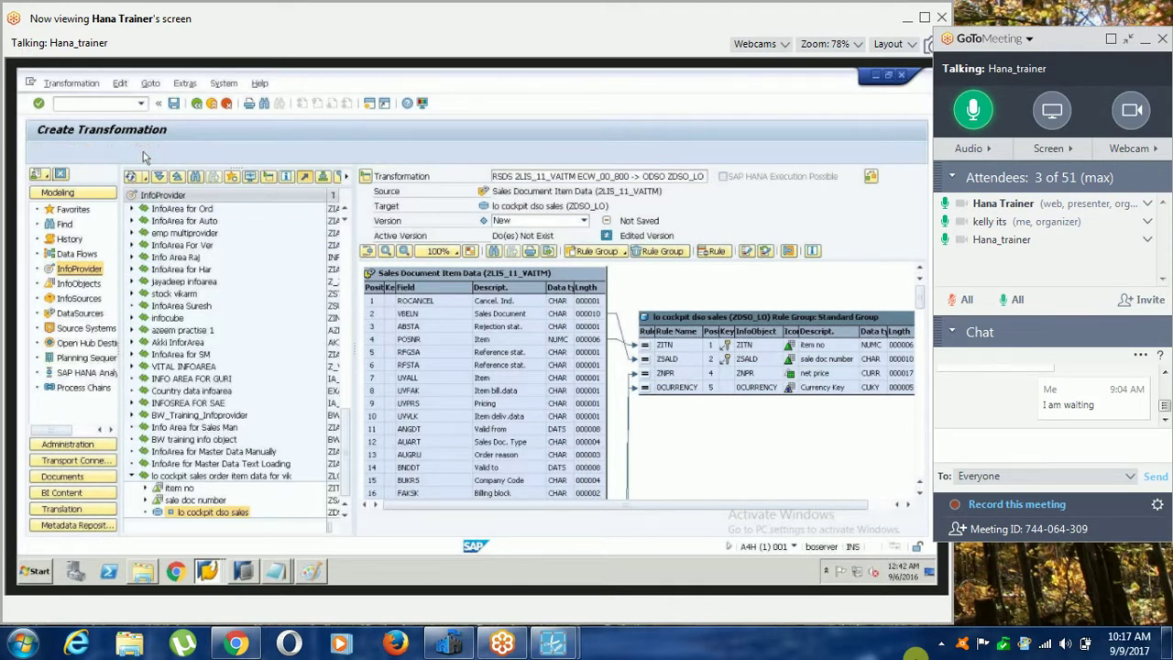
left_click(142, 152)
left_click(261, 327)
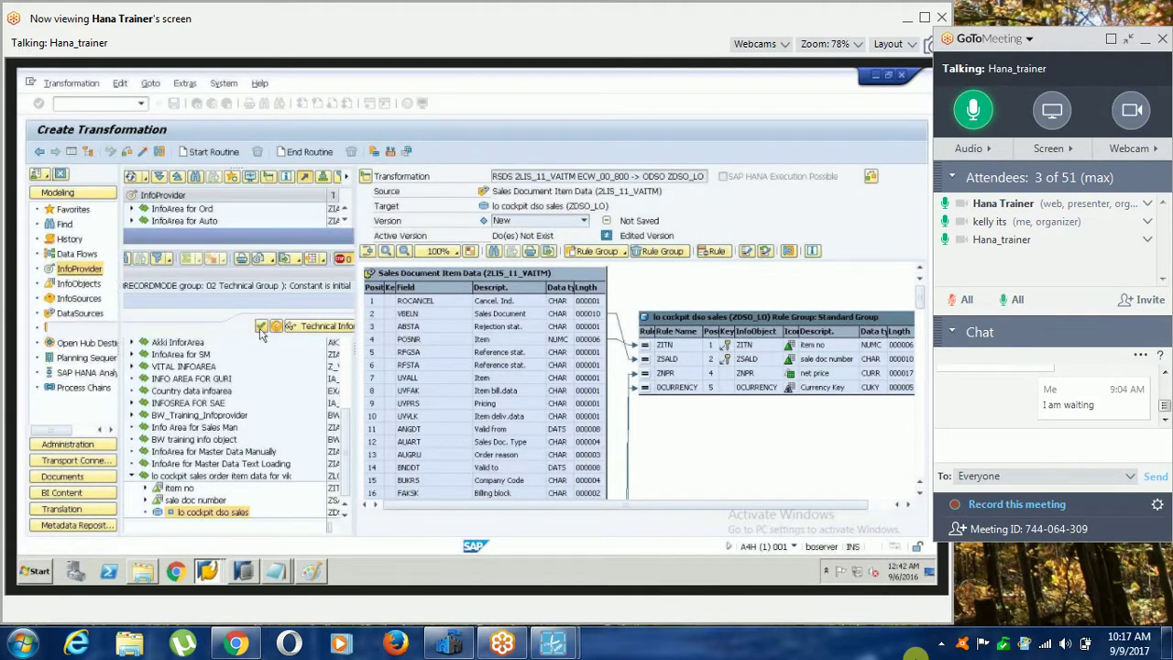
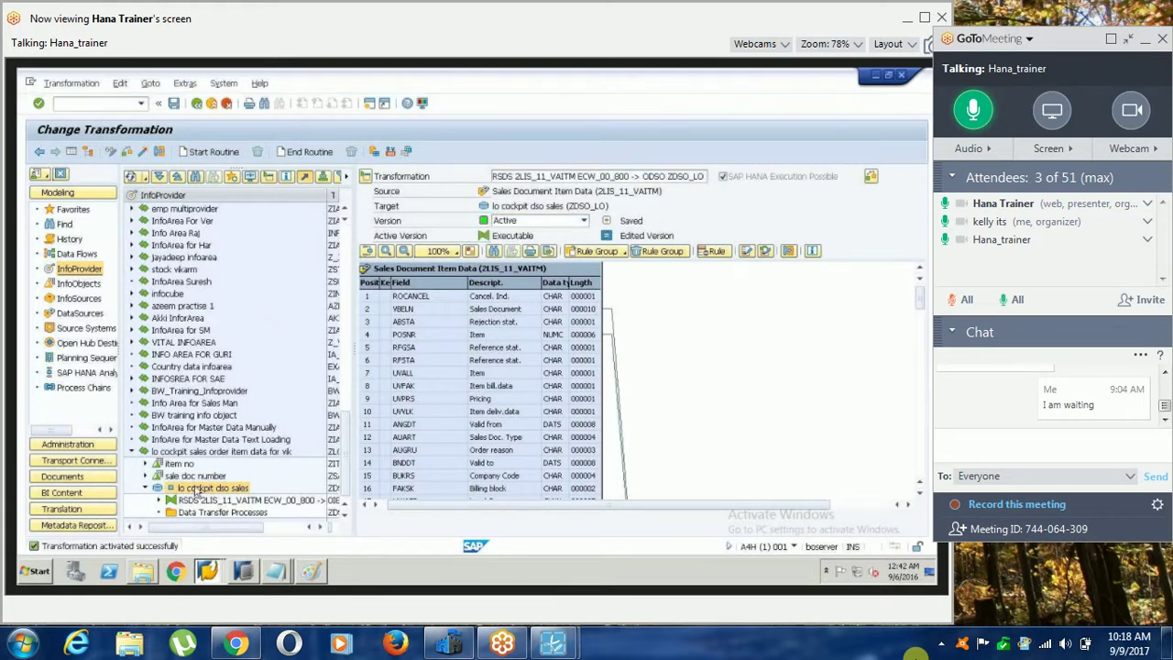
Create and activate the 2LIS_11_VAITM / ECW_00_800 → ZDSO_LO data transfer process, showing its Execute settings.
right_click(195, 490)
left_click(264, 429)
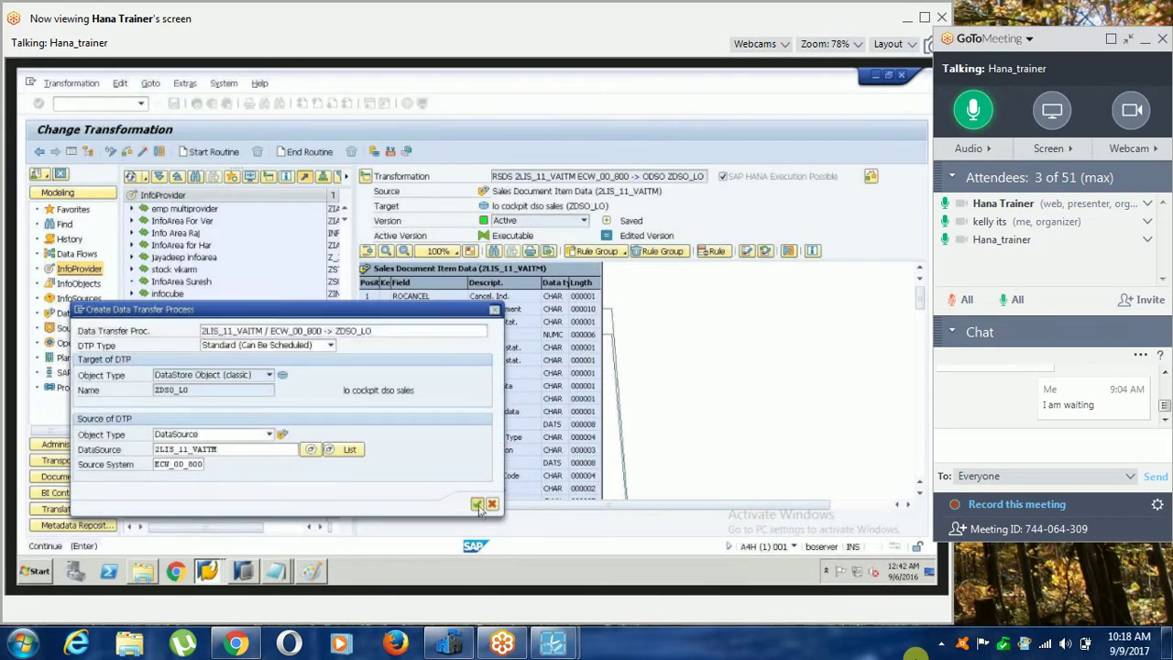
left_click(478, 504)
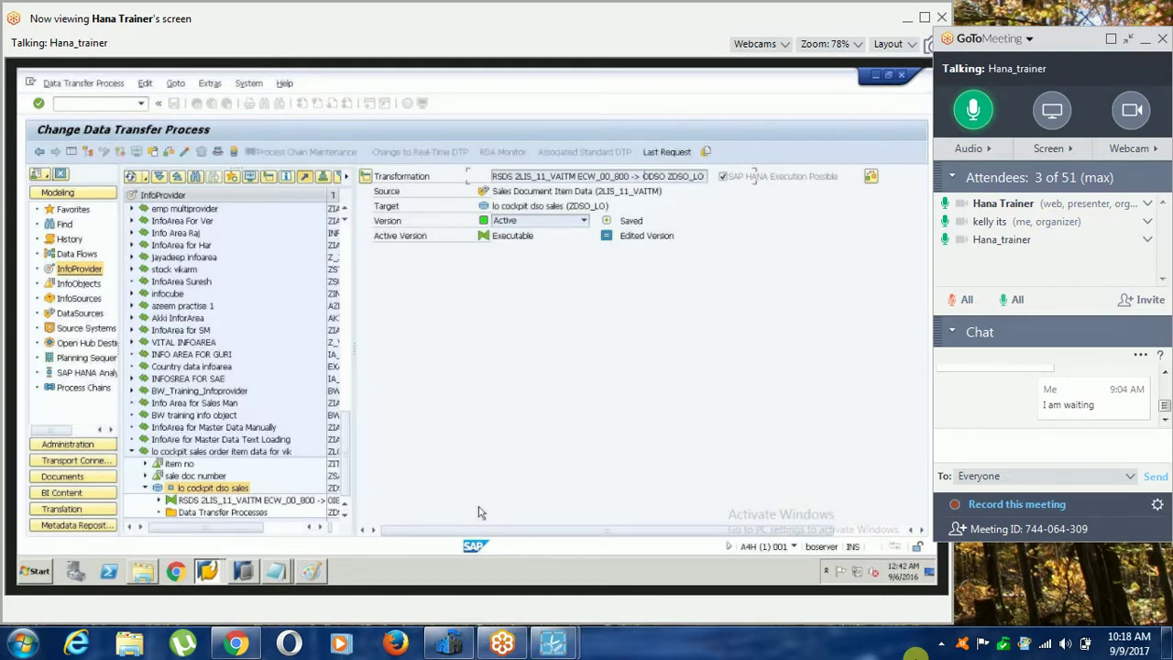
left_click(185, 153)
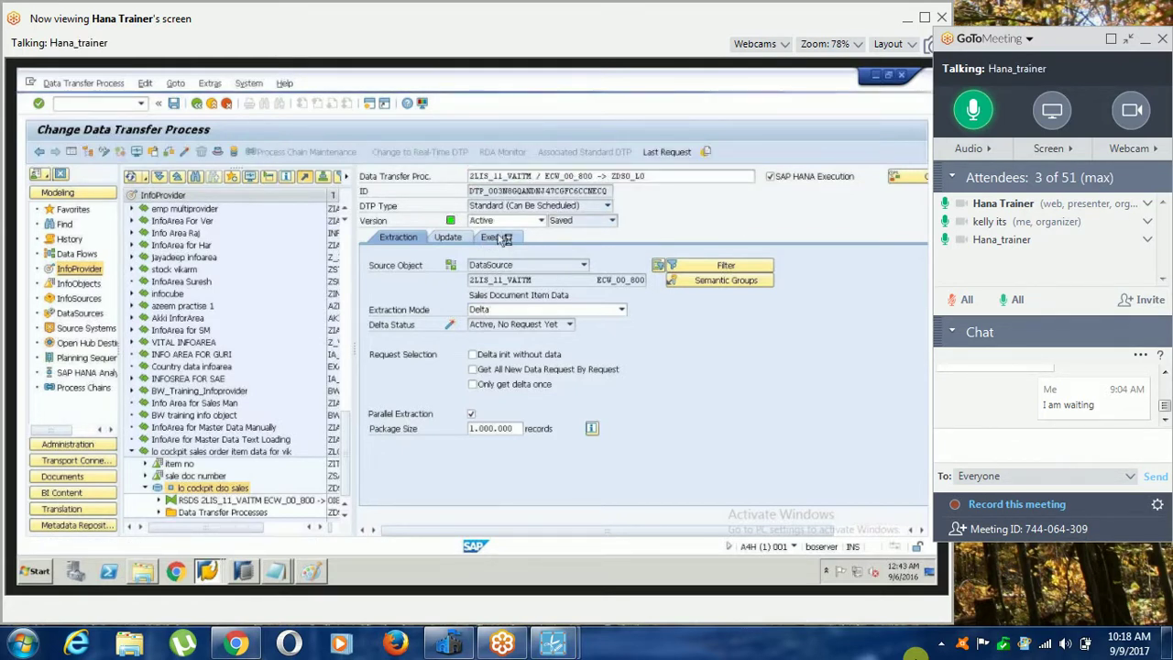
left_click(496, 237)
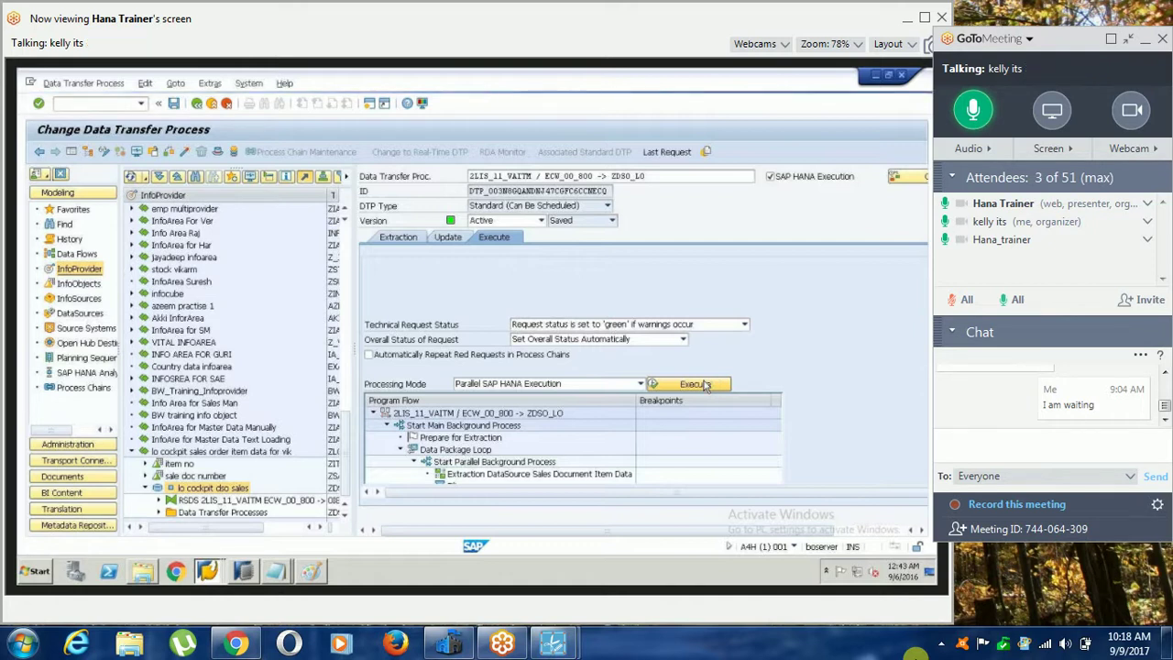
Execute the DTP and review the green processing steps of request 588 in the monitor.
left_click(705, 385)
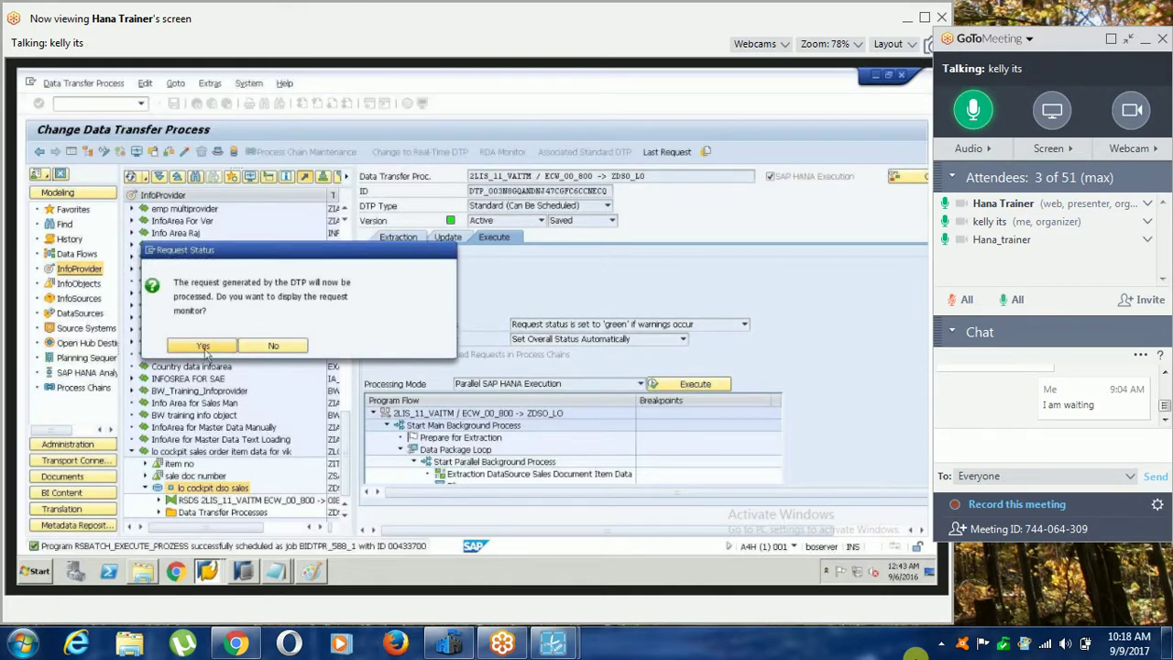
left_click(205, 344)
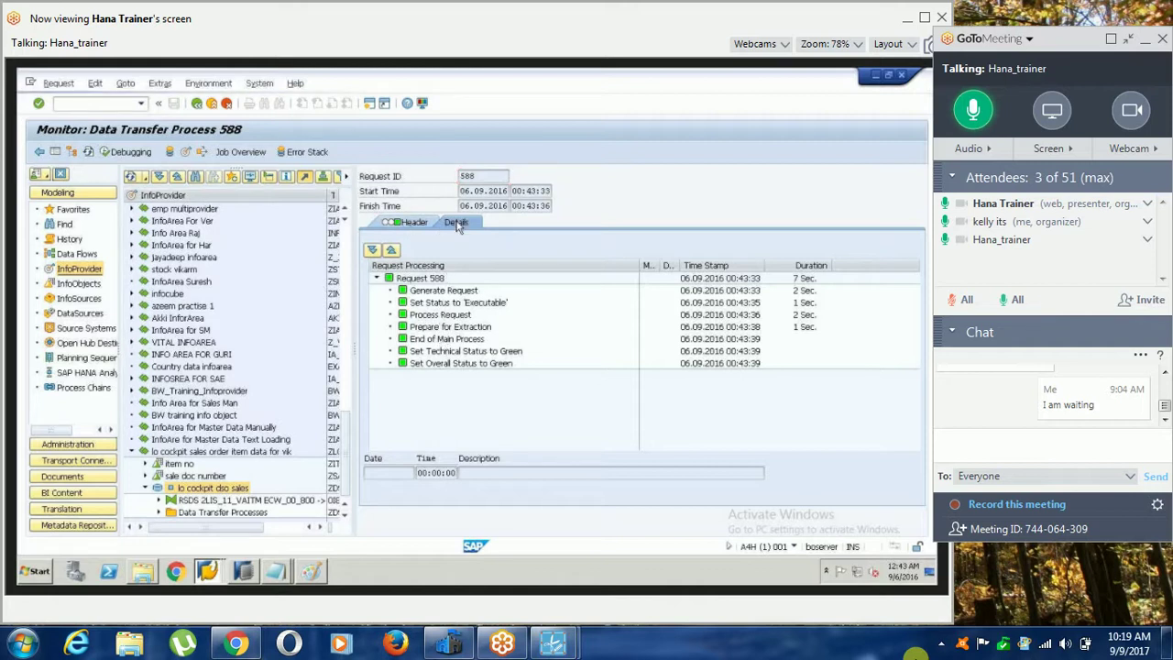
left_click(458, 225)
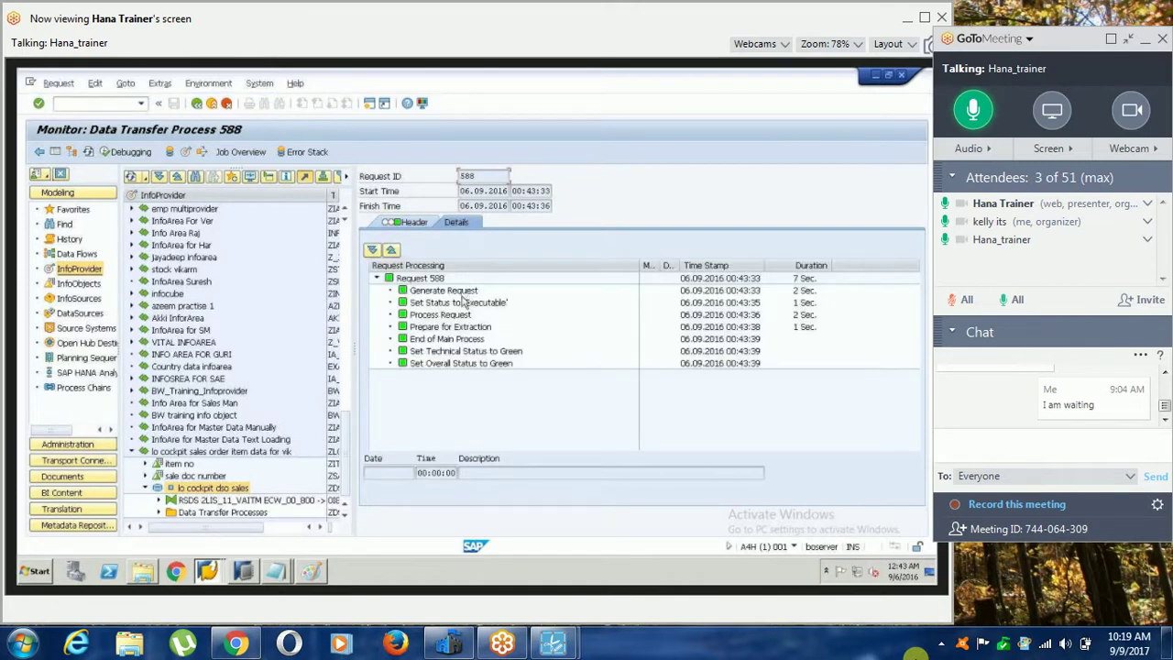
right_click(169, 493)
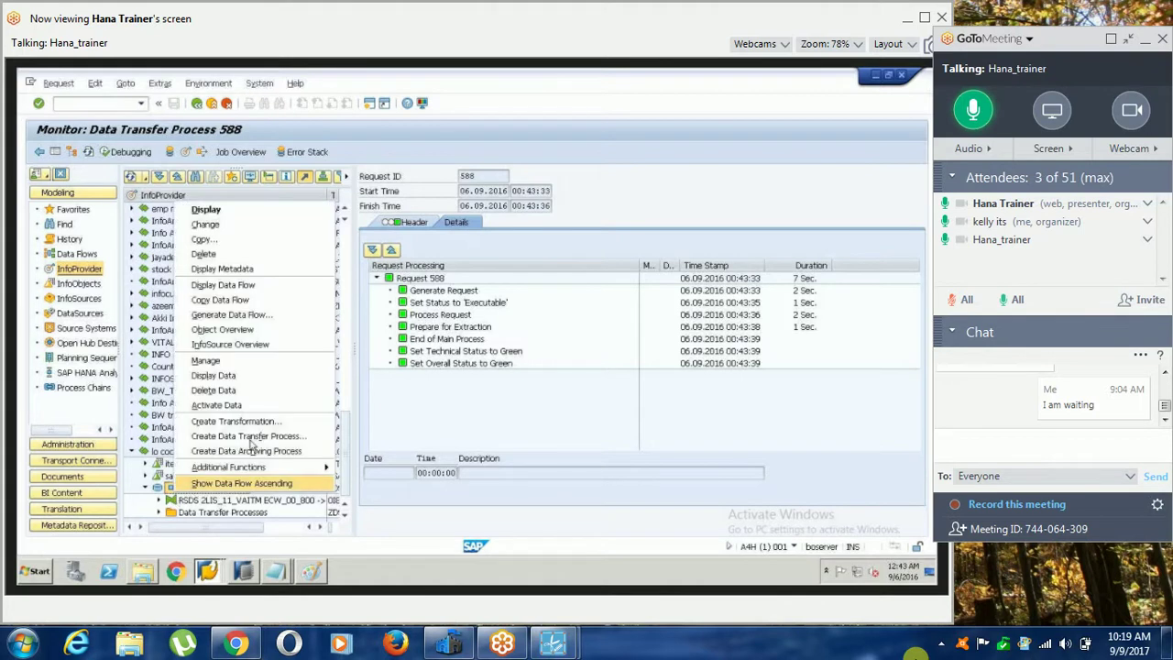
Check request 588 in the DSO's Manage screen, then open the INFO InfoPackage under Sales Document Item Data.
left_click(263, 362)
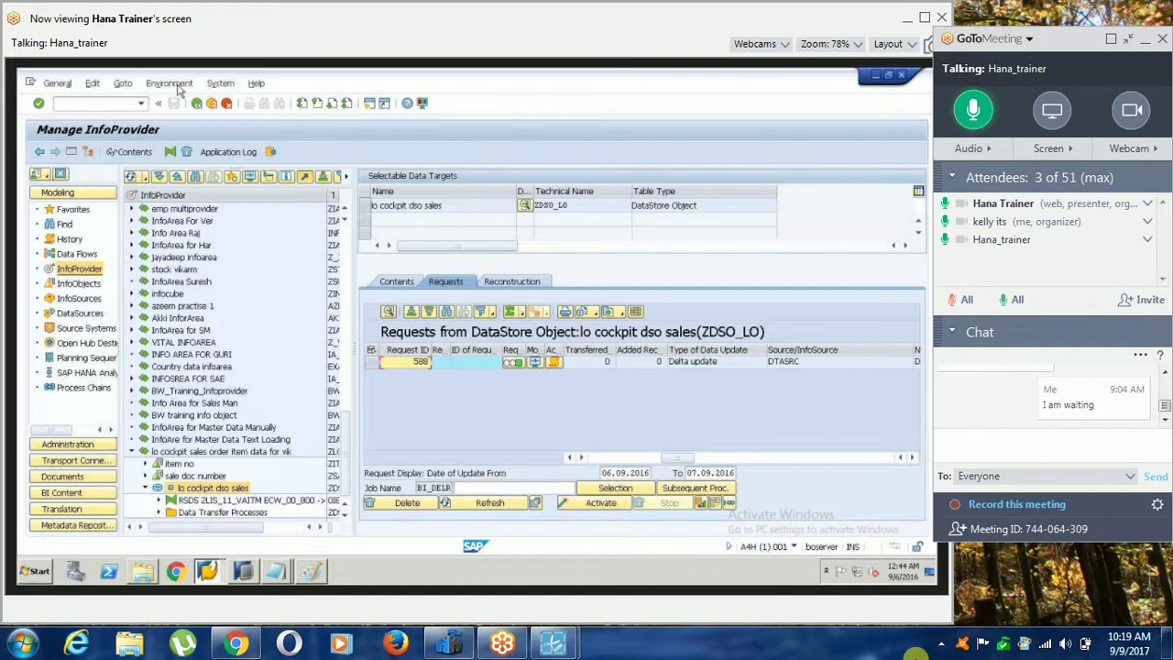
left_click(160, 514)
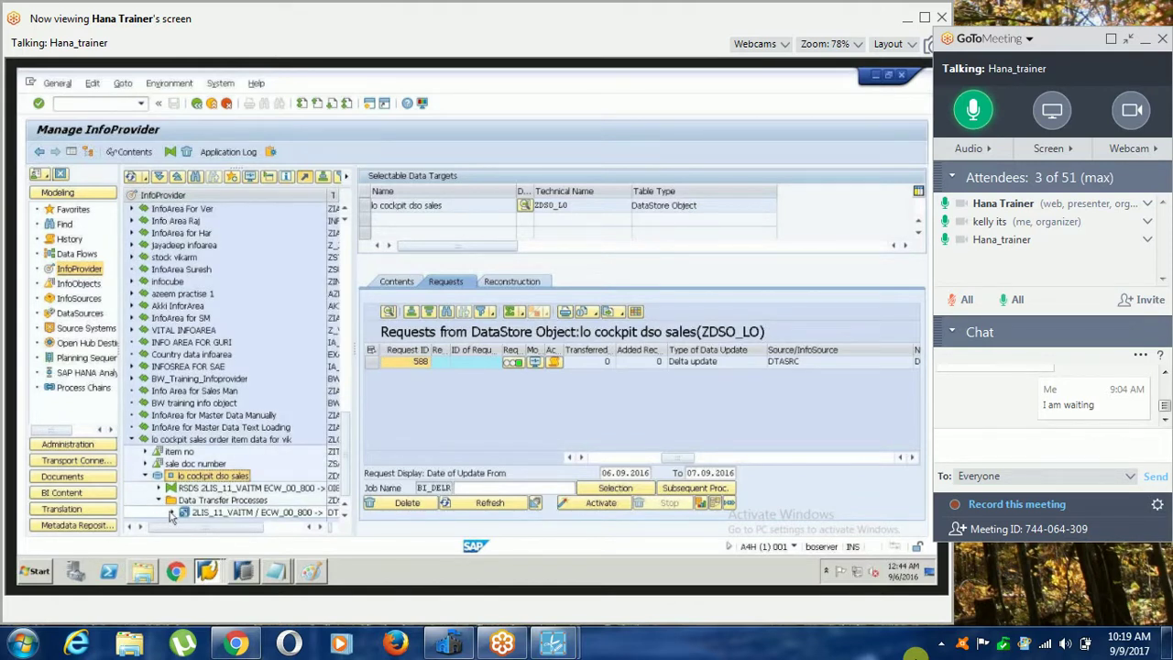
left_click(171, 514)
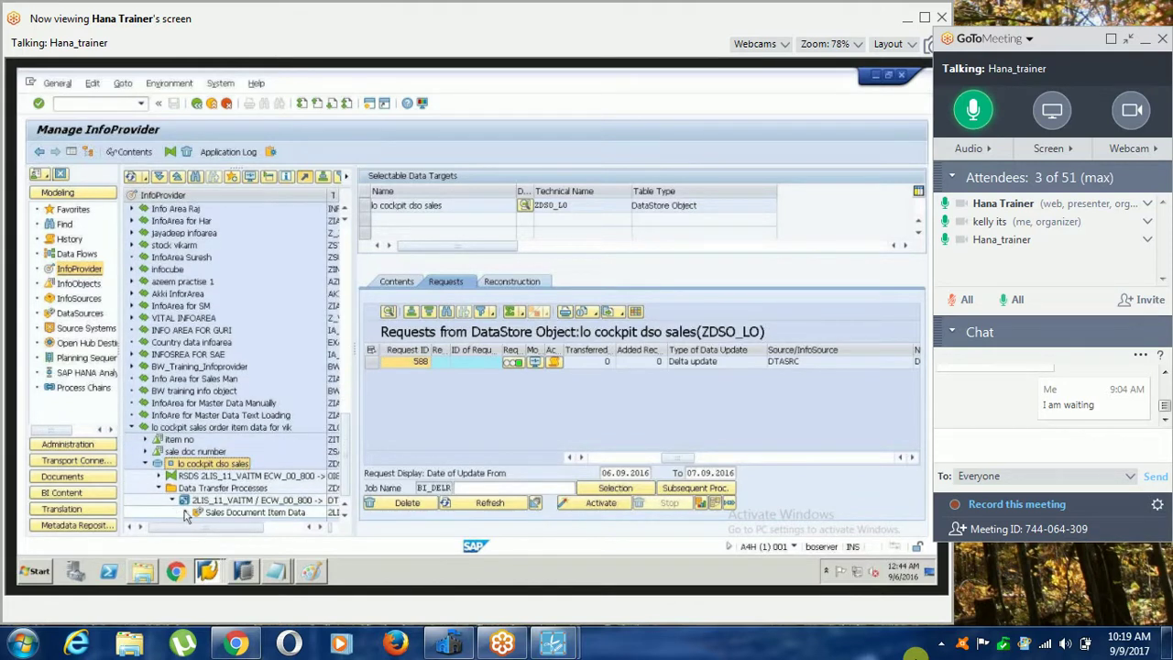
double_click(184, 514)
left_click(184, 514)
left_click(198, 512)
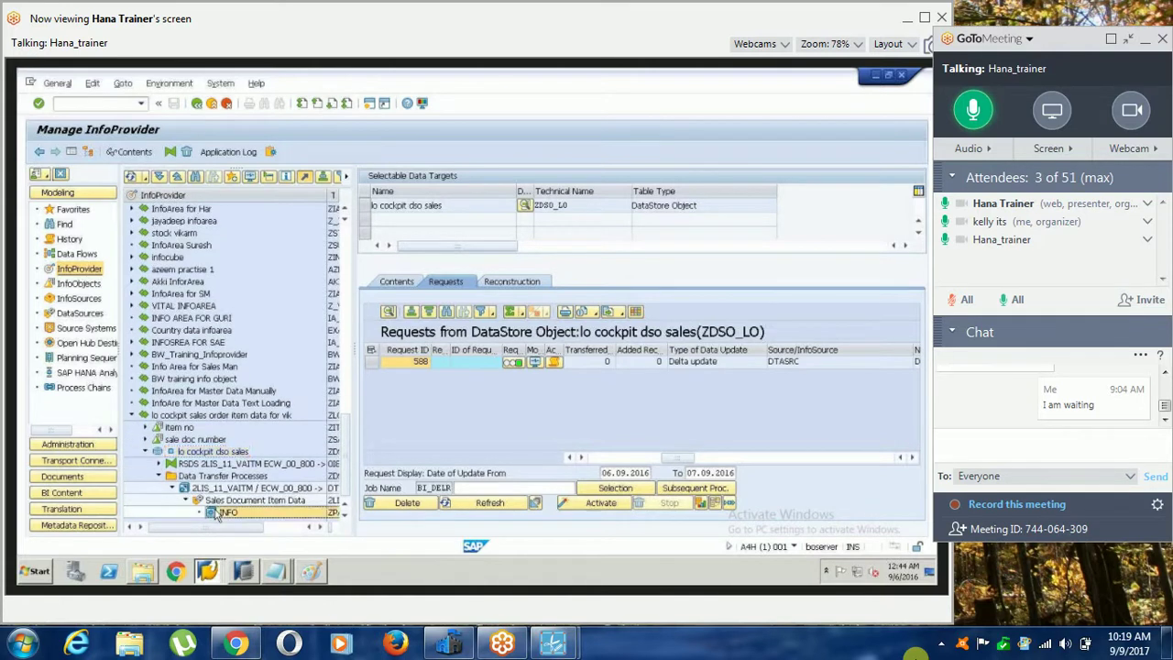
double_click(224, 511)
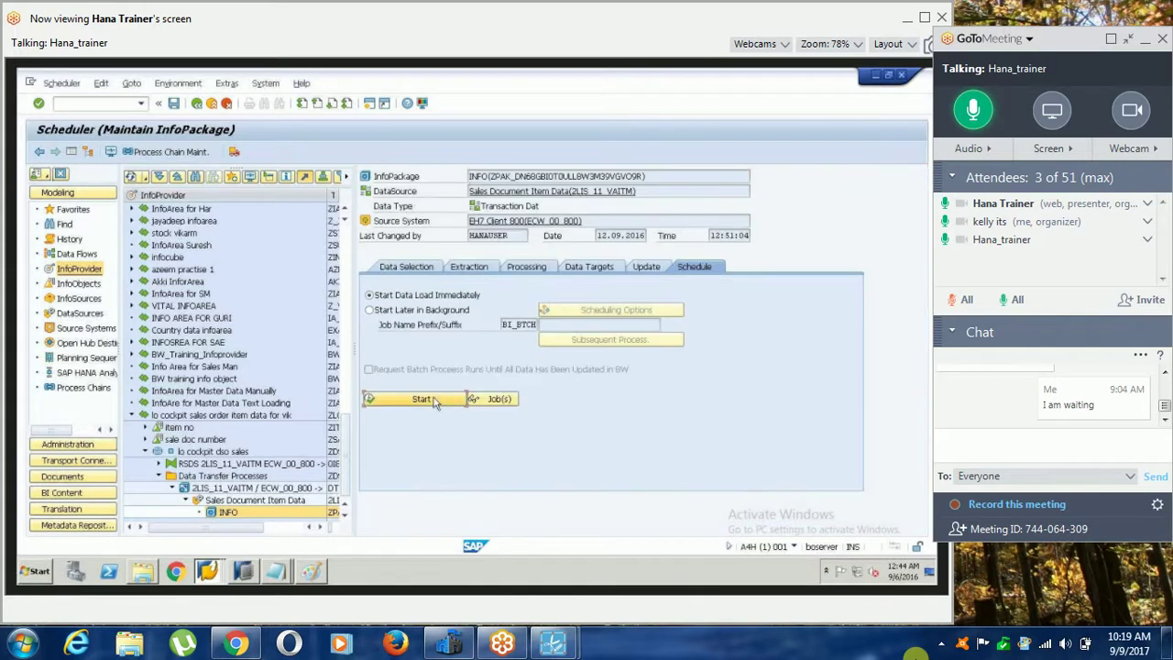
Start the INFO load immediately and refresh its monitor to confirm the successful 0-record PSA request.
left_click(440, 400)
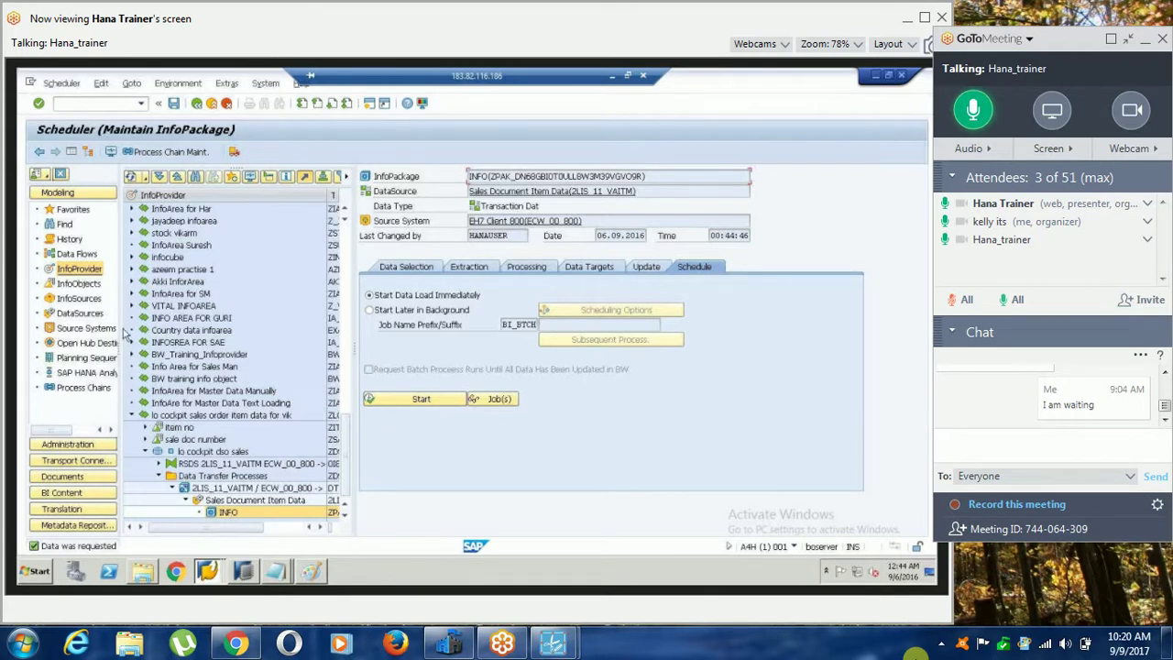
left_click(82, 316)
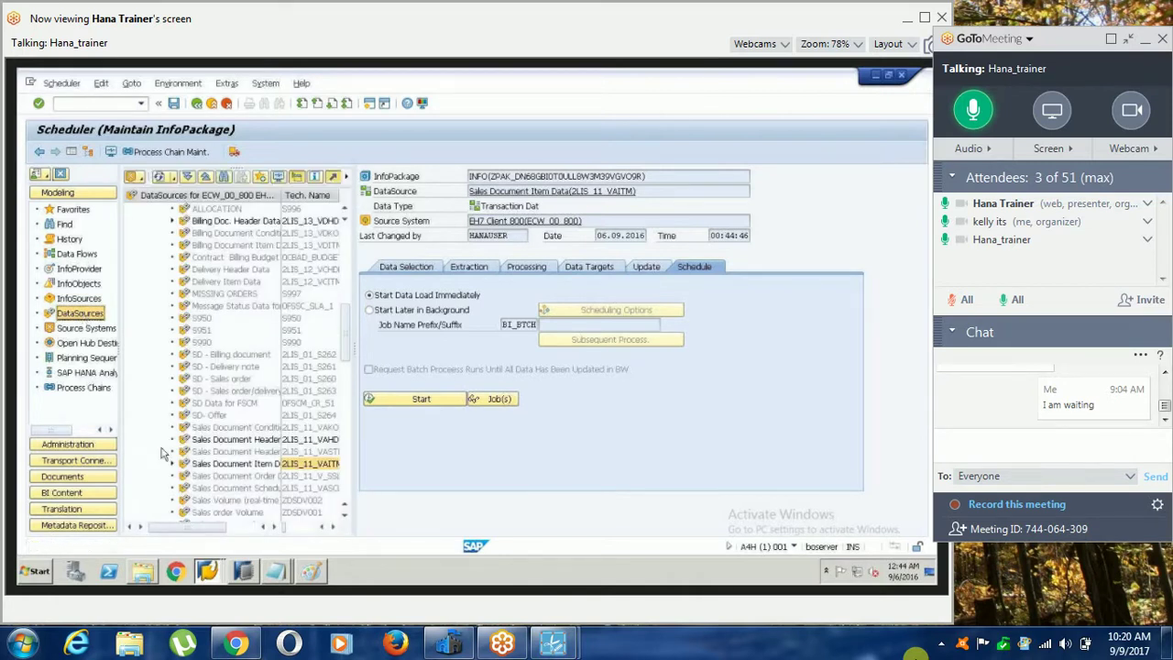
left_click(171, 463)
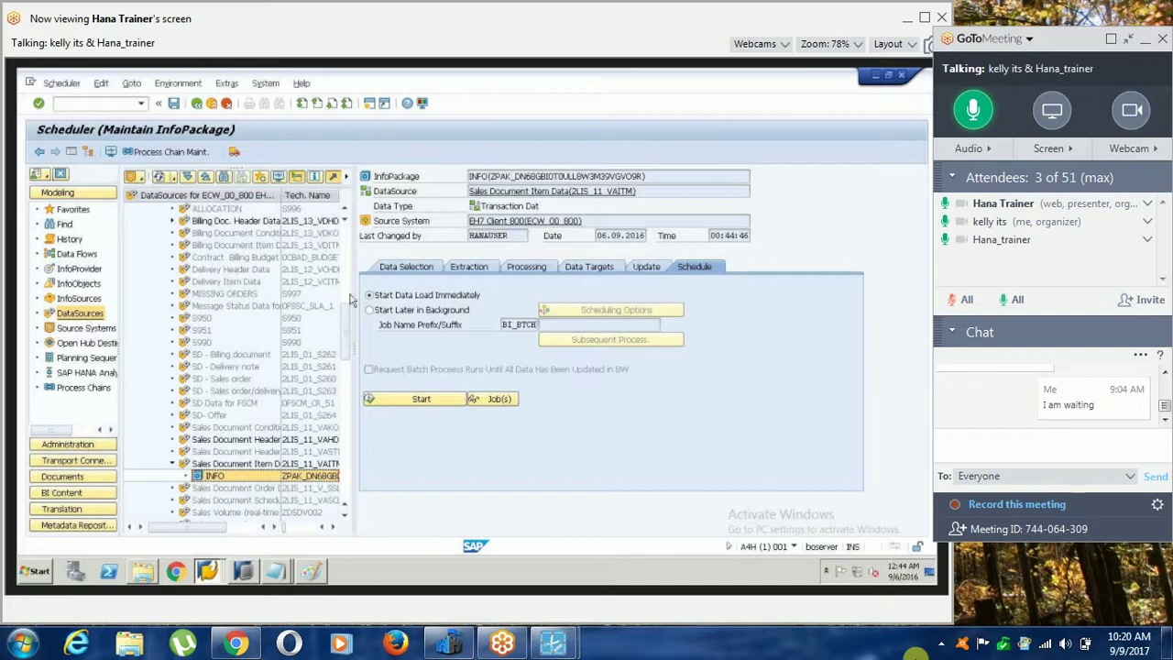
left_click(278, 177)
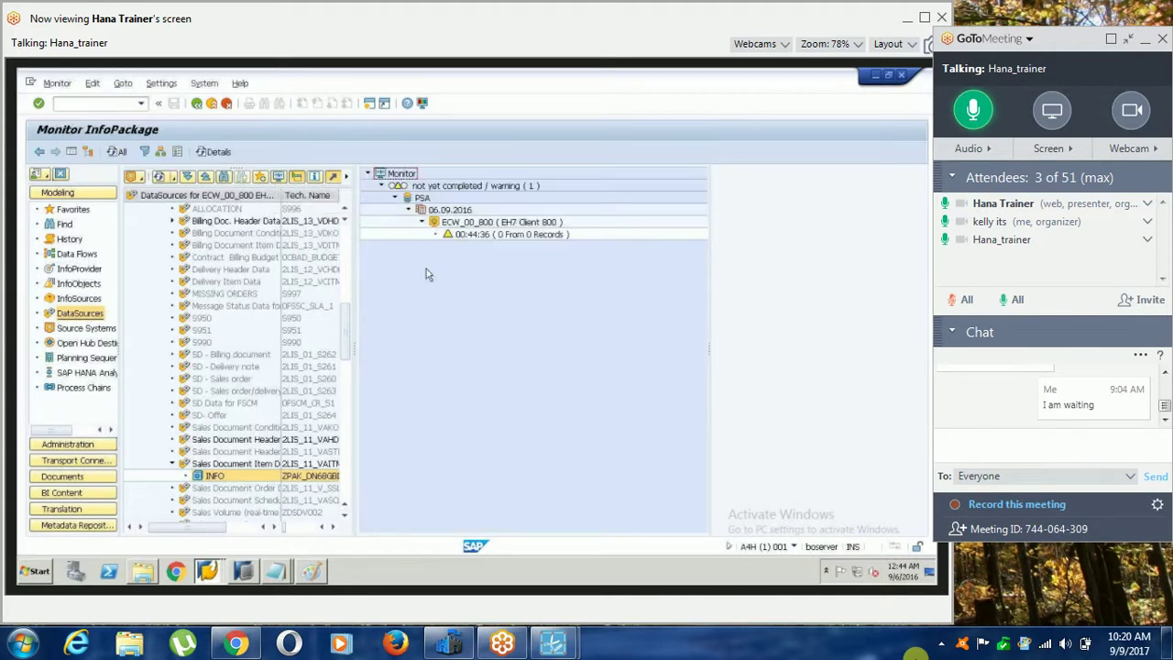
left_click(119, 152)
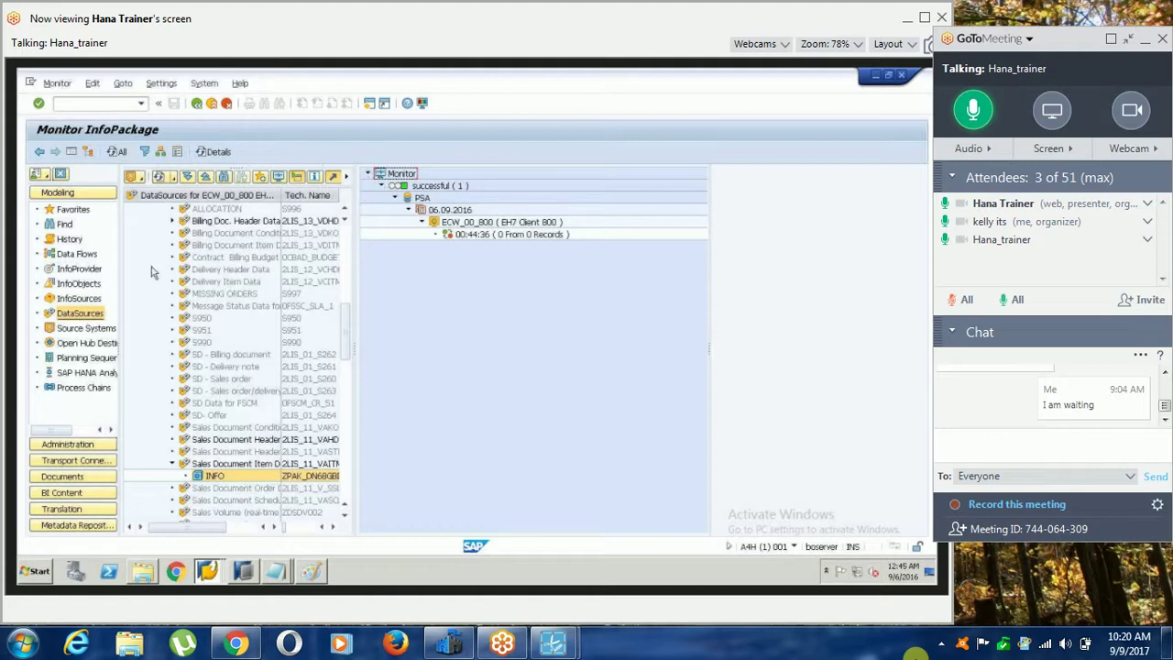
left_click(75, 271)
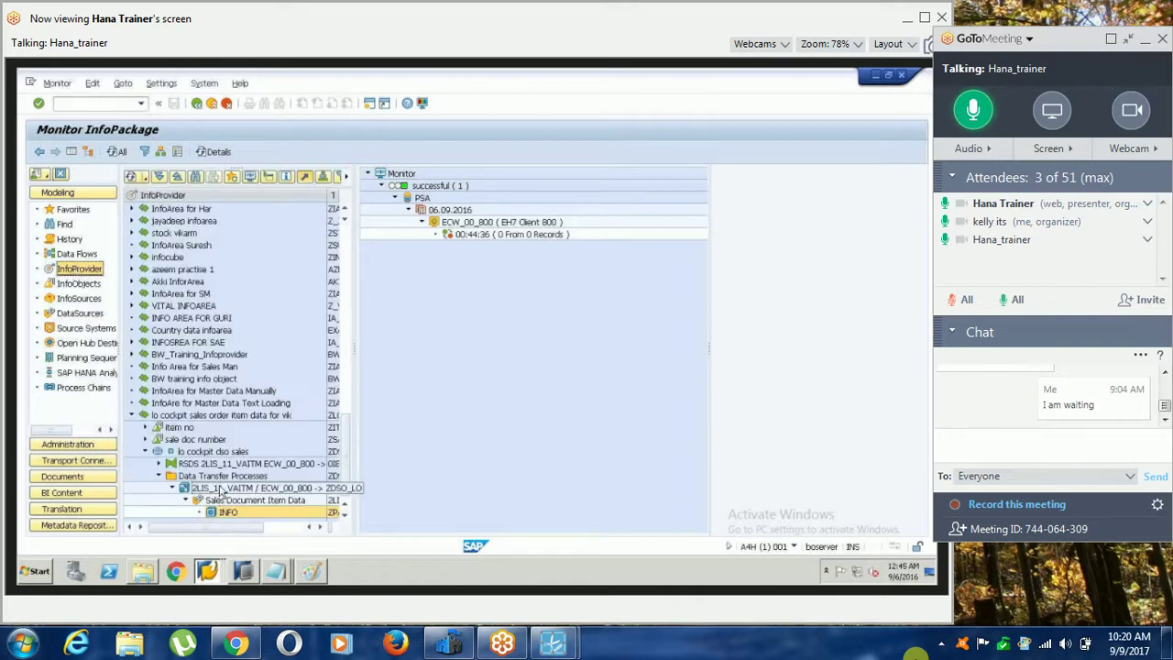
Open the 2LIS_11_VAITM → ZDSO_LO DTP and execute it again, producing green request 590.
left_click(213, 492)
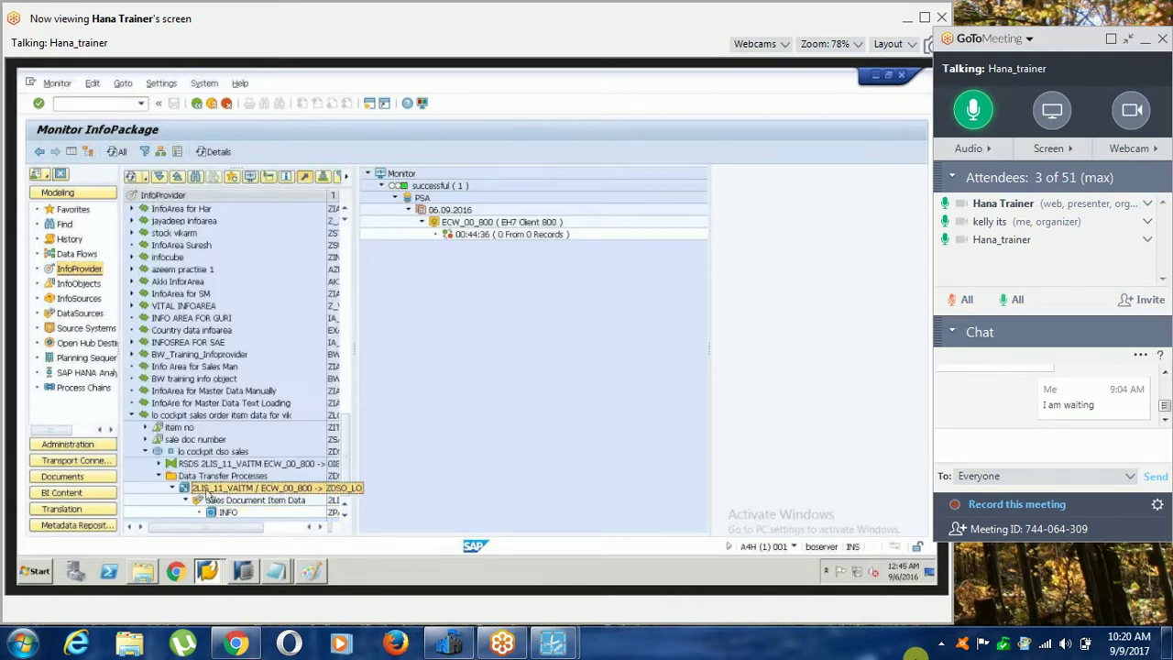
double_click(207, 493)
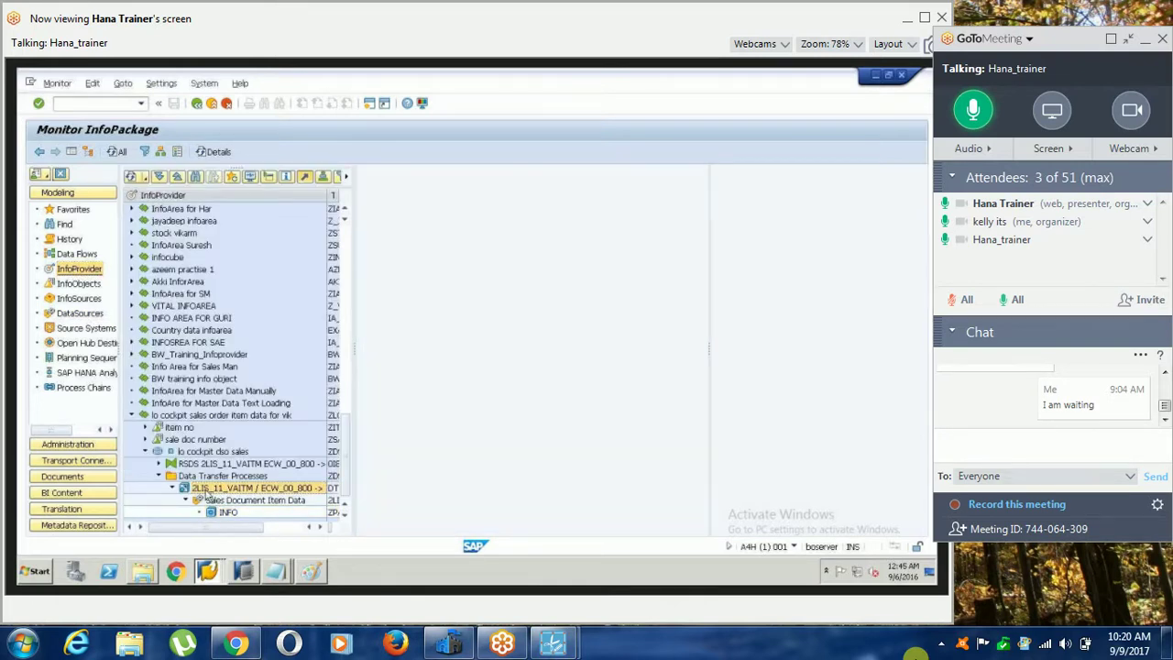
left_click(687, 384)
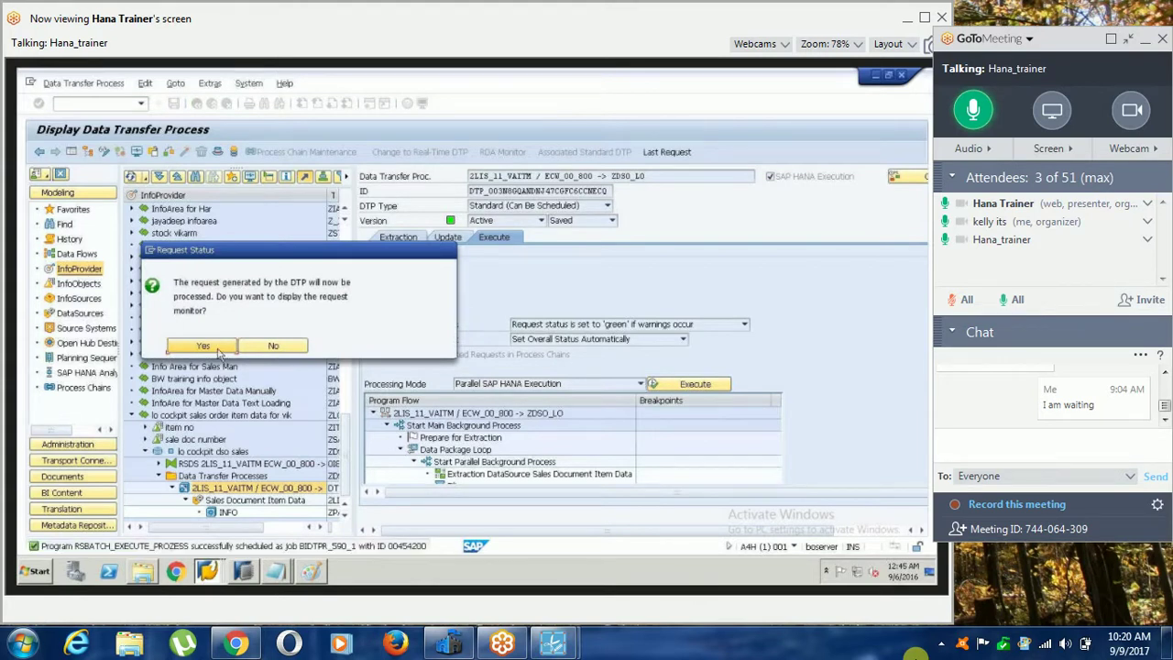
left_click(202, 346)
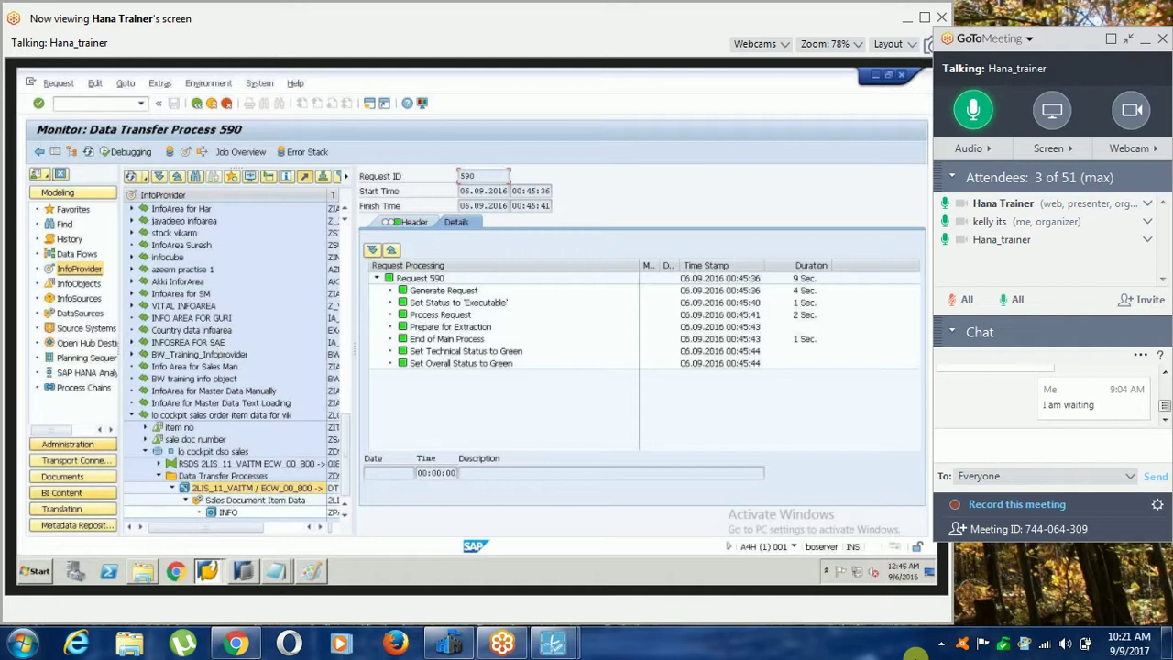
left_click(208, 570)
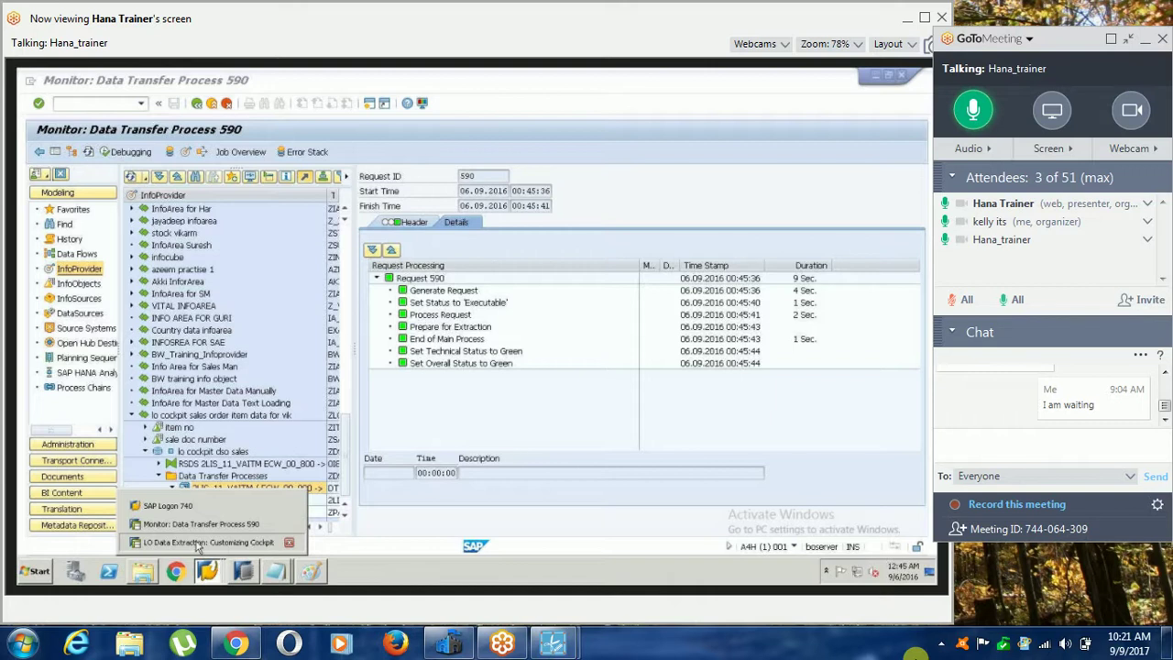
Open the PSA request list of the Sales Document Item Data DataSource.
left_click(110, 403)
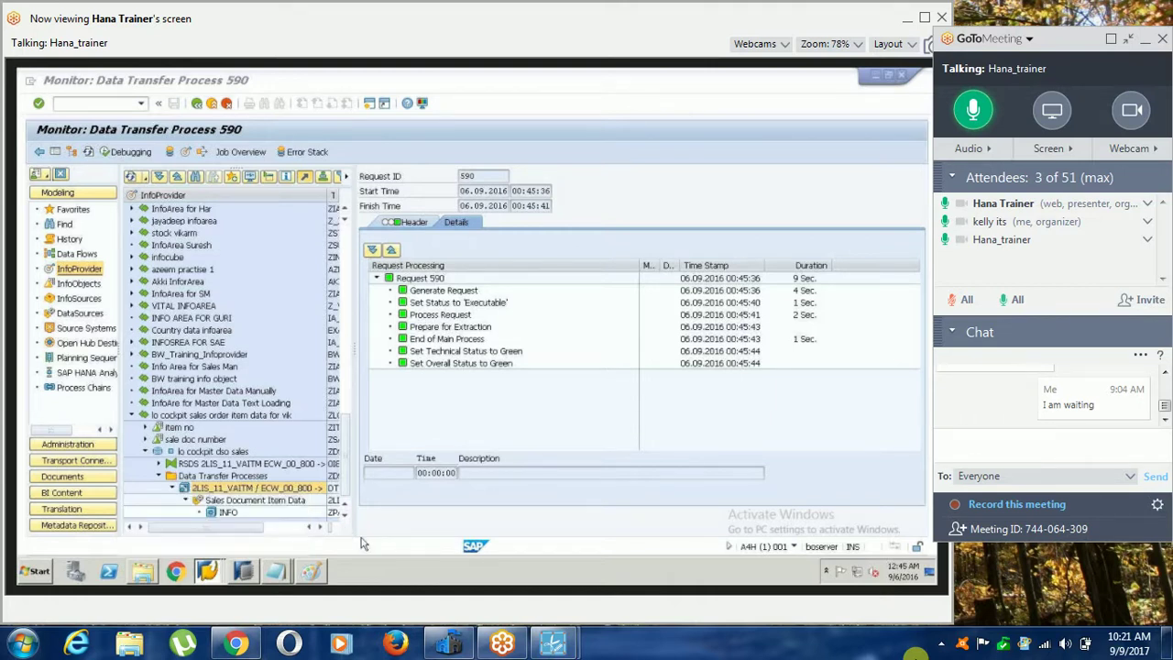
left_click(96, 315)
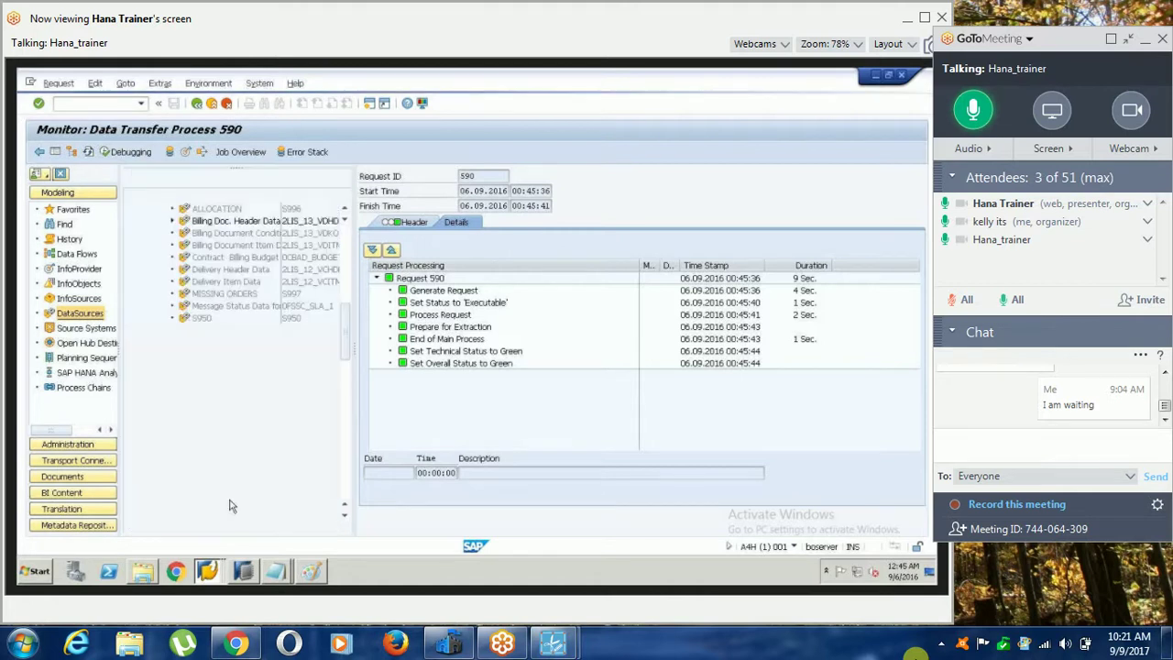
right_click(213, 464)
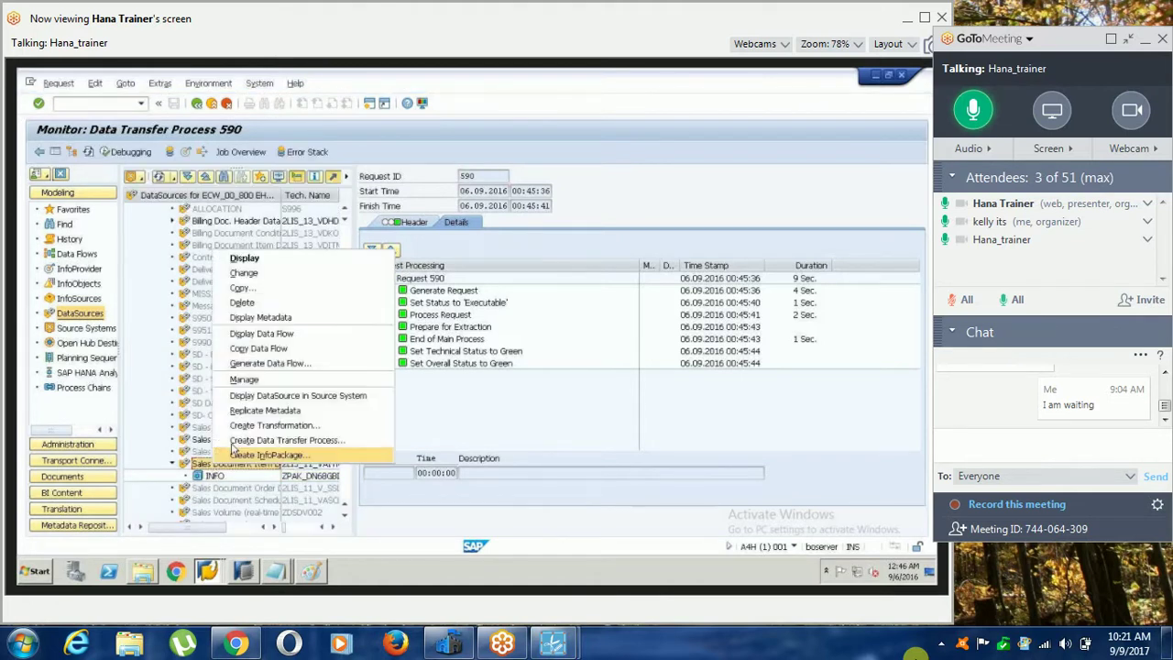
left_click(253, 381)
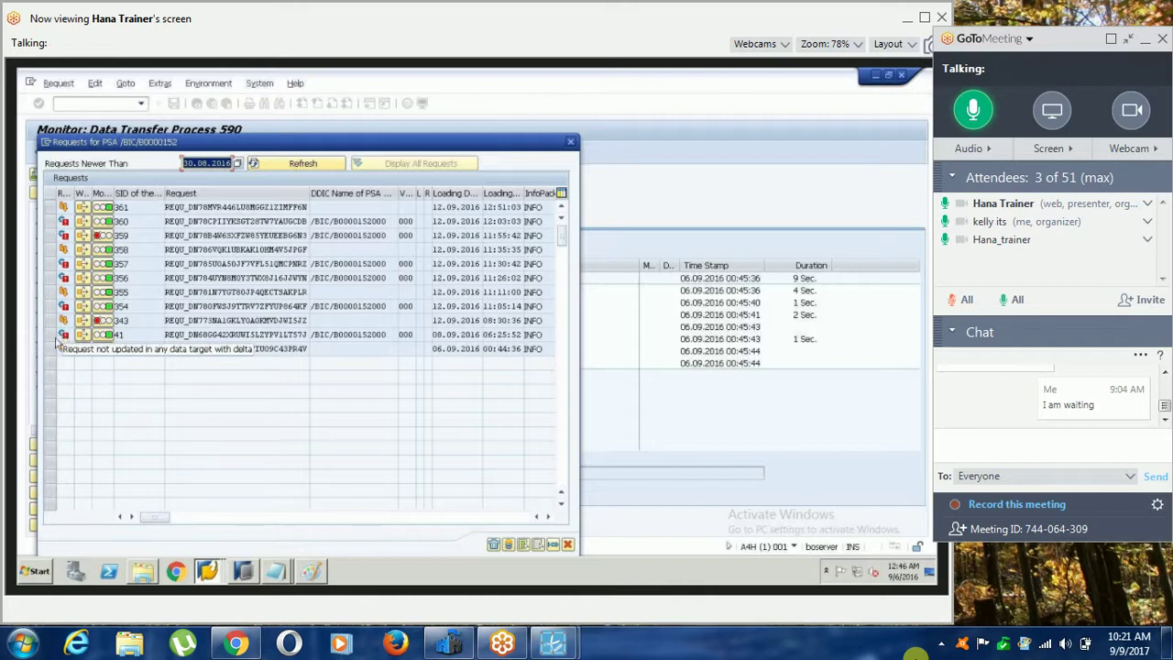
Select request 589 in the PSA list and delete it, confirming with Yes.
left_click(52, 348)
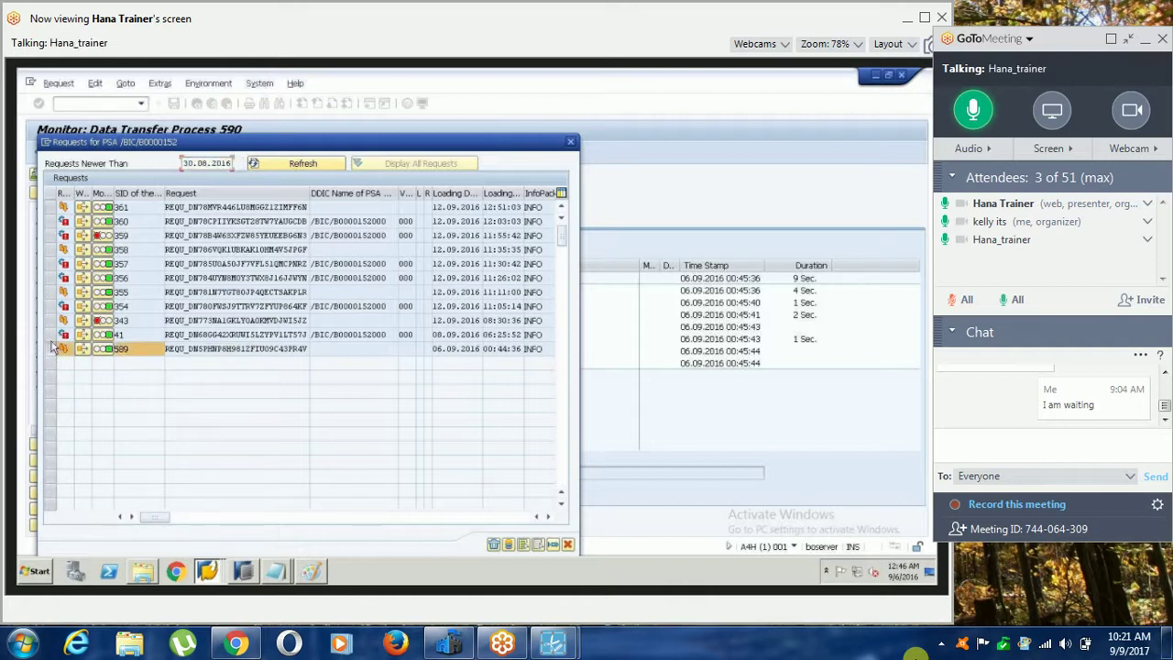
left_click_drag(53, 344, 53, 207)
left_click(493, 545)
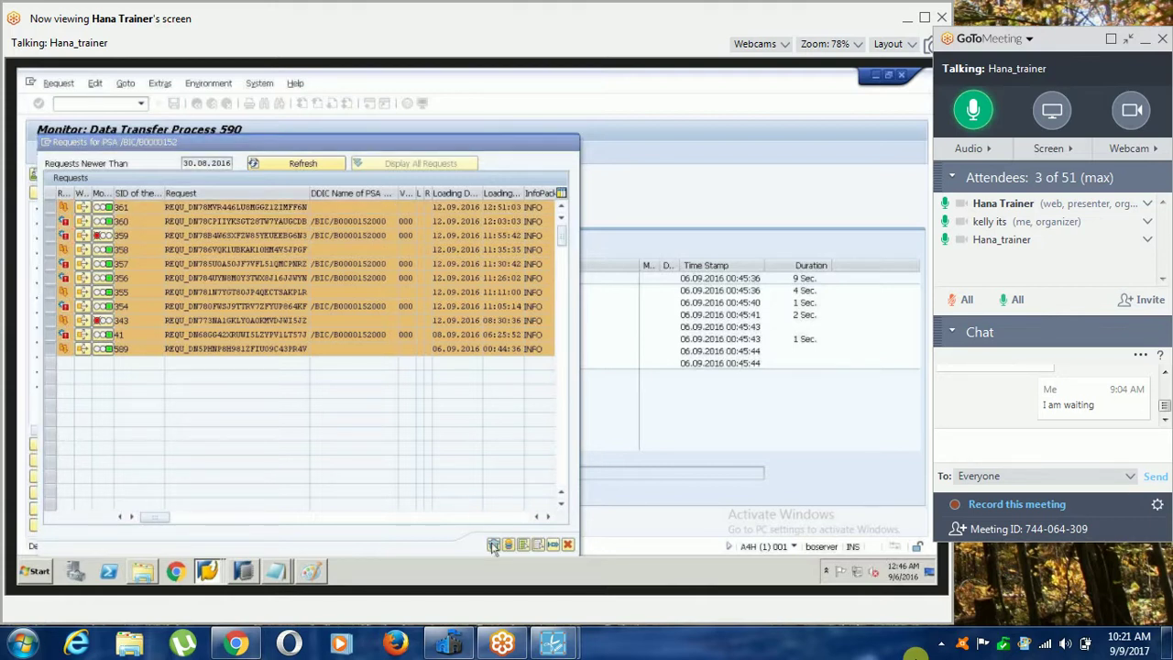
left_click(226, 331)
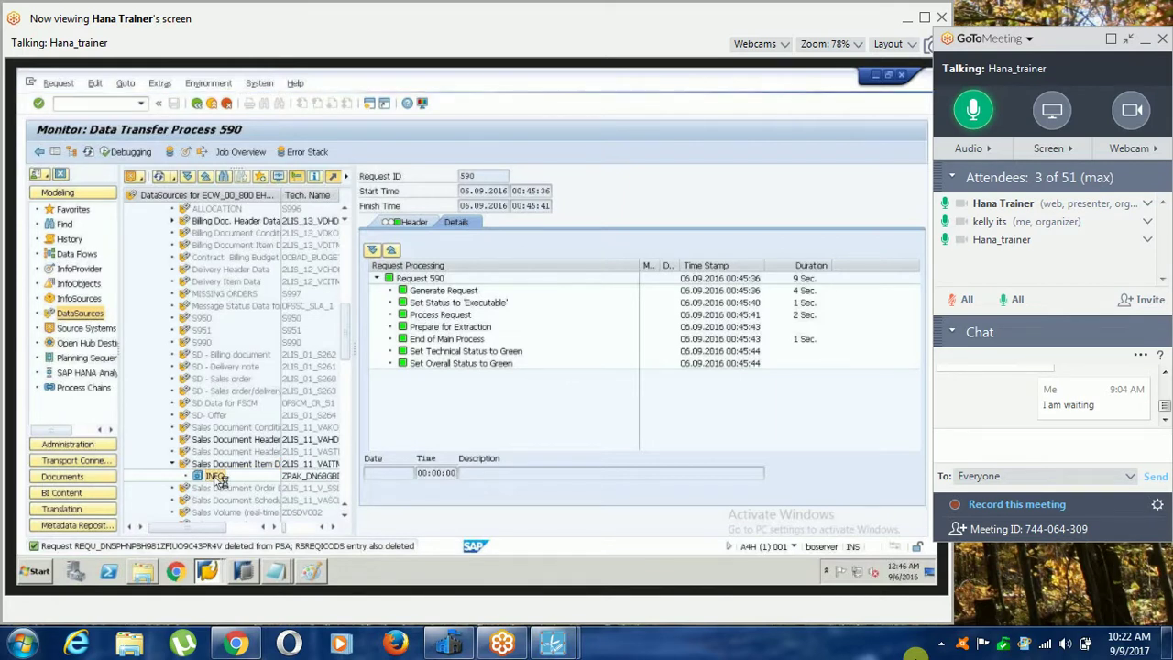
Rerun the INFO InfoPackage load and refresh the monitor to show the second 0-record request.
double_click(216, 476)
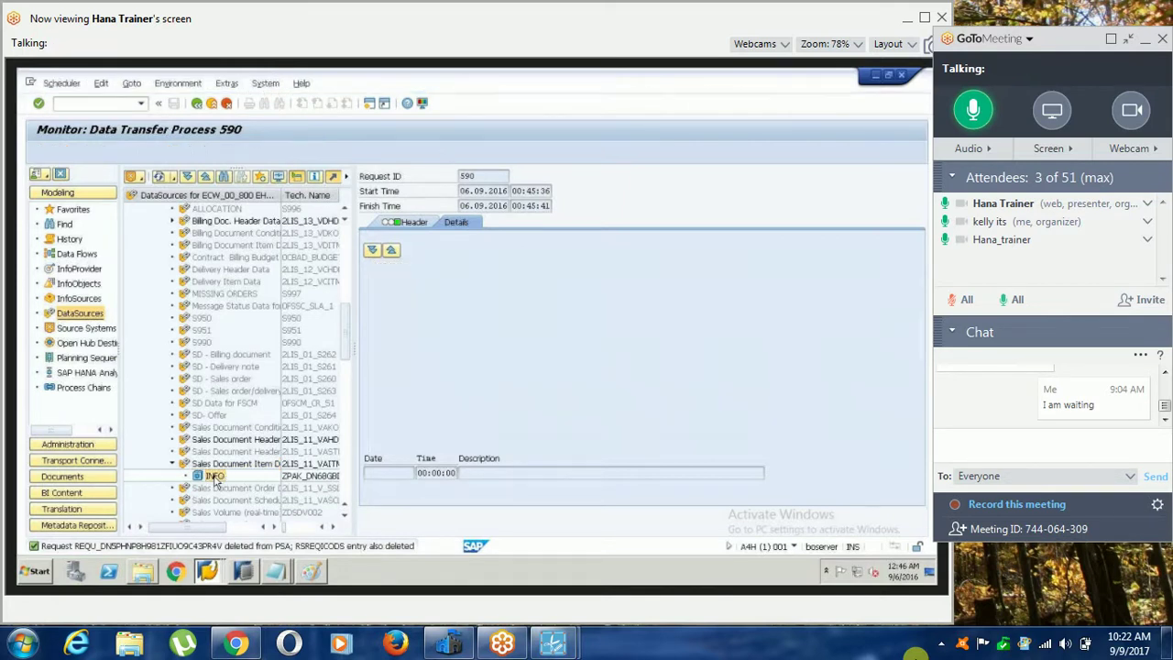
left_click(413, 400)
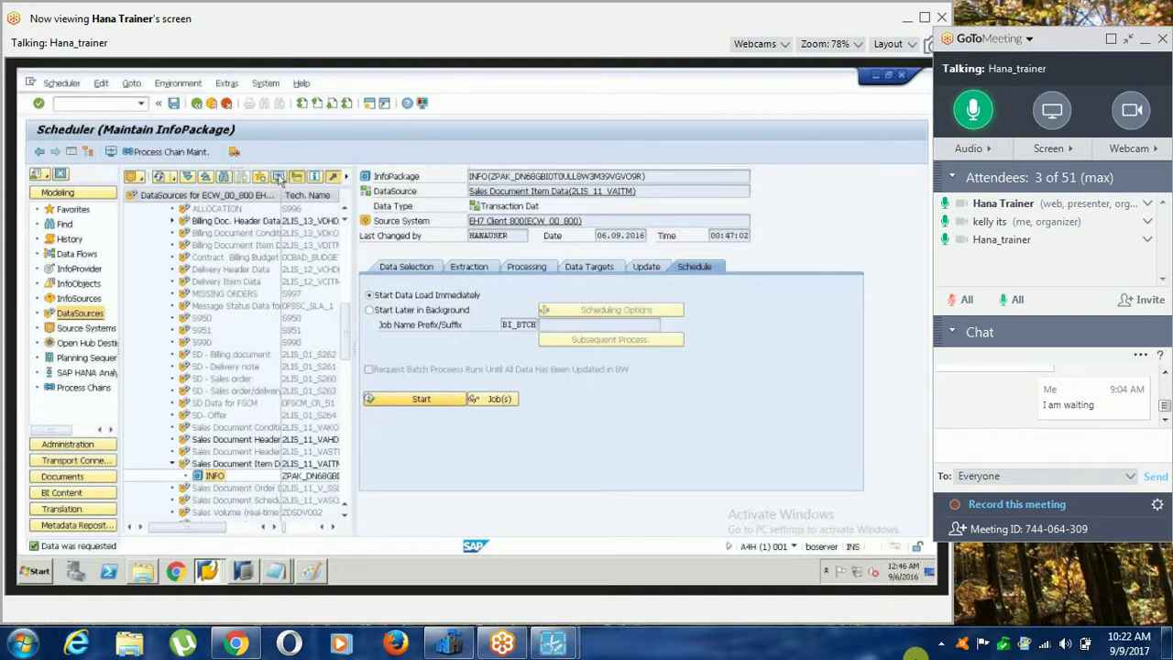
left_click(277, 176)
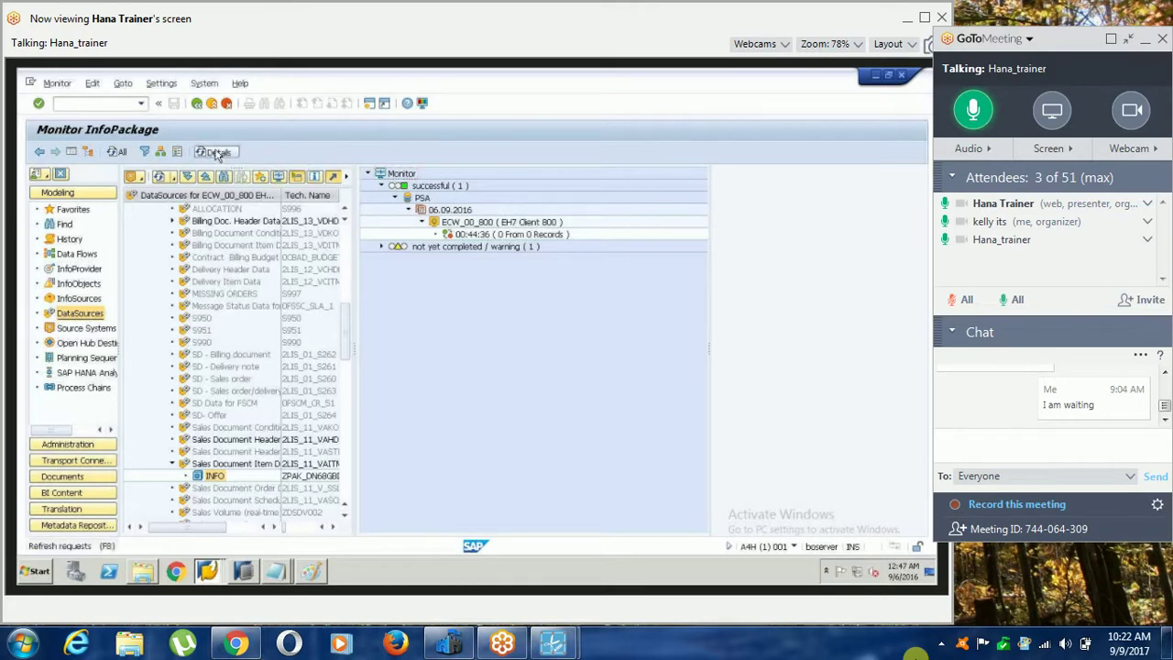
left_click(115, 155)
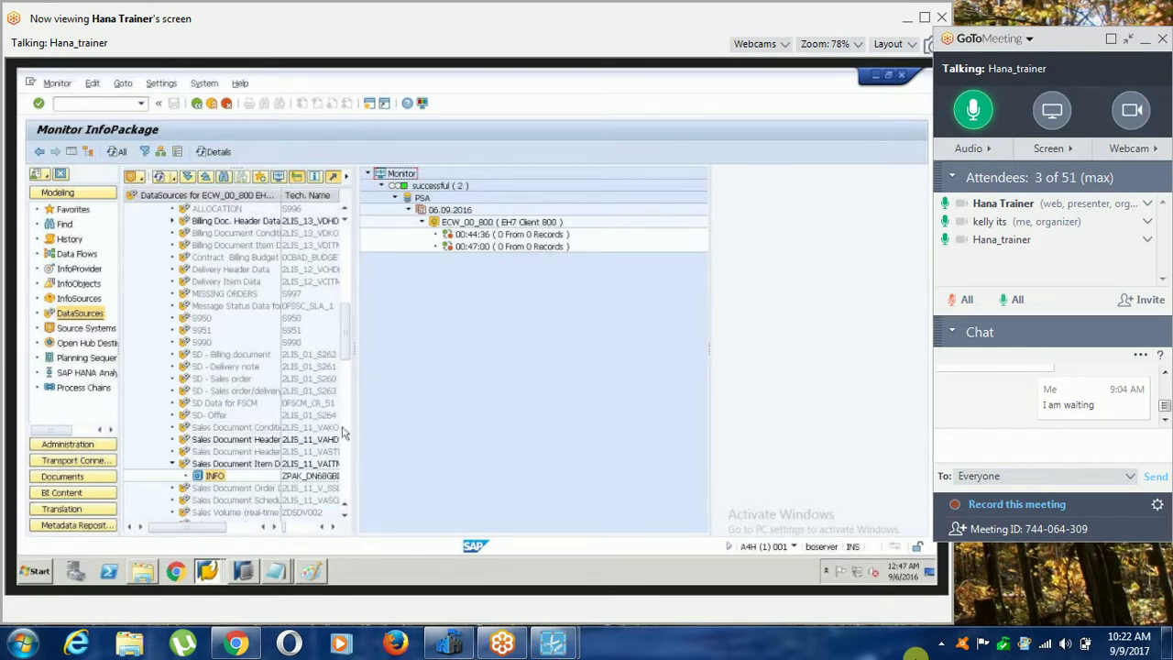
left_click(207, 570)
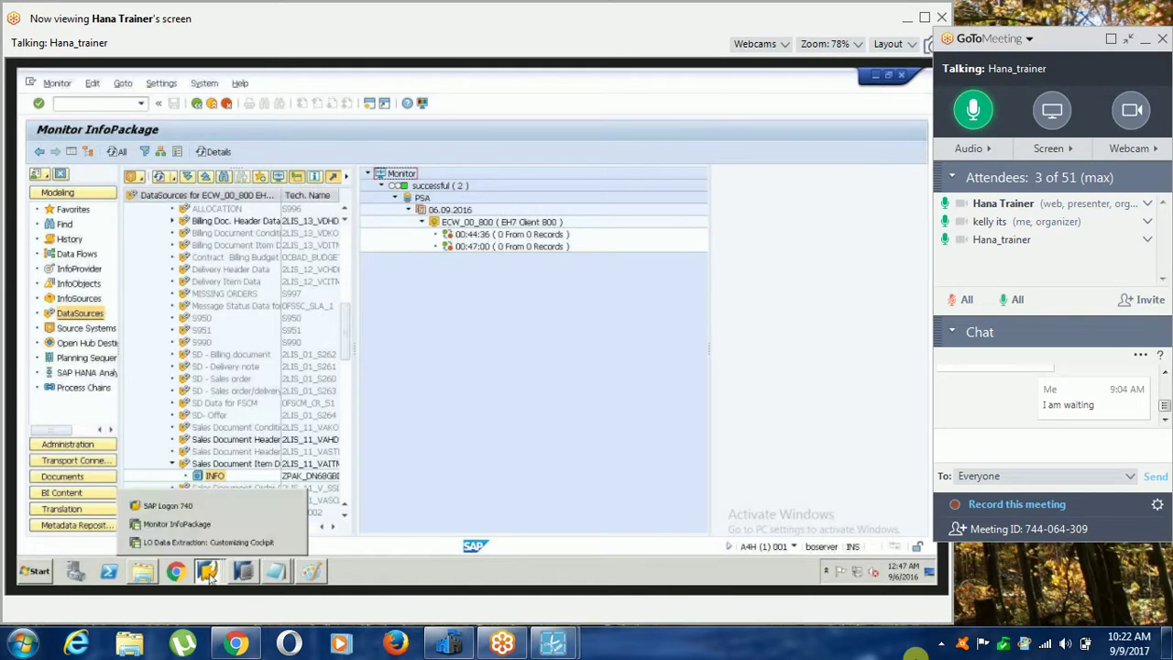
left_click(183, 524)
mouse_move(277, 573)
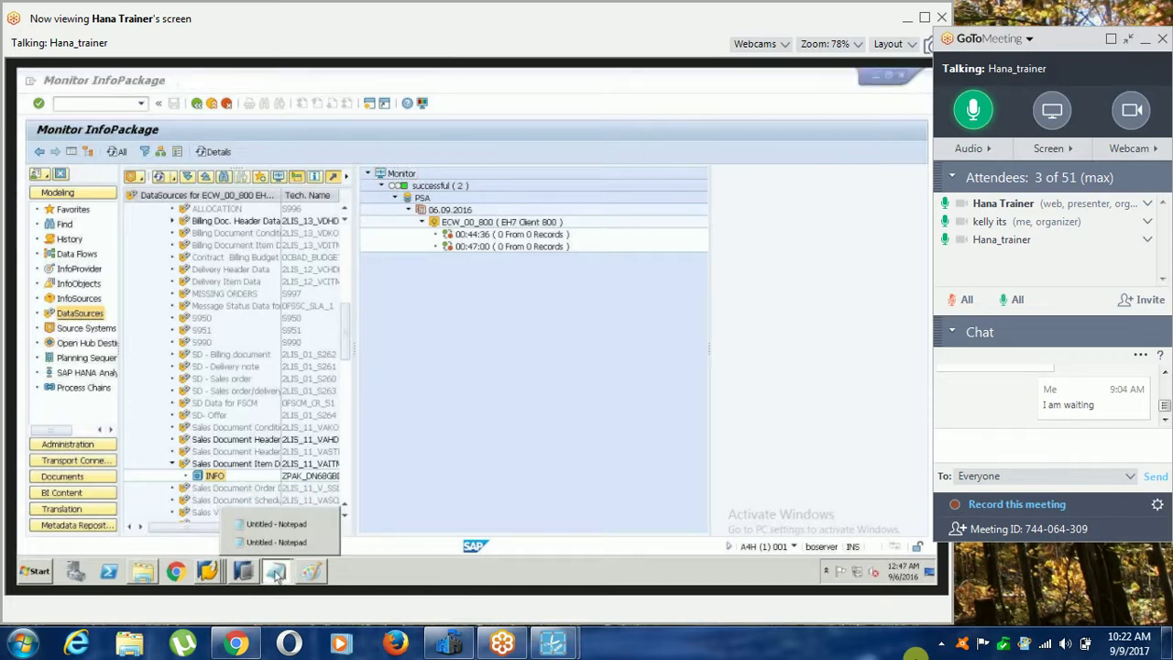
Consult the scenario notes in Notepad, then return to the SAP Easy Access menu.
left_click(277, 542)
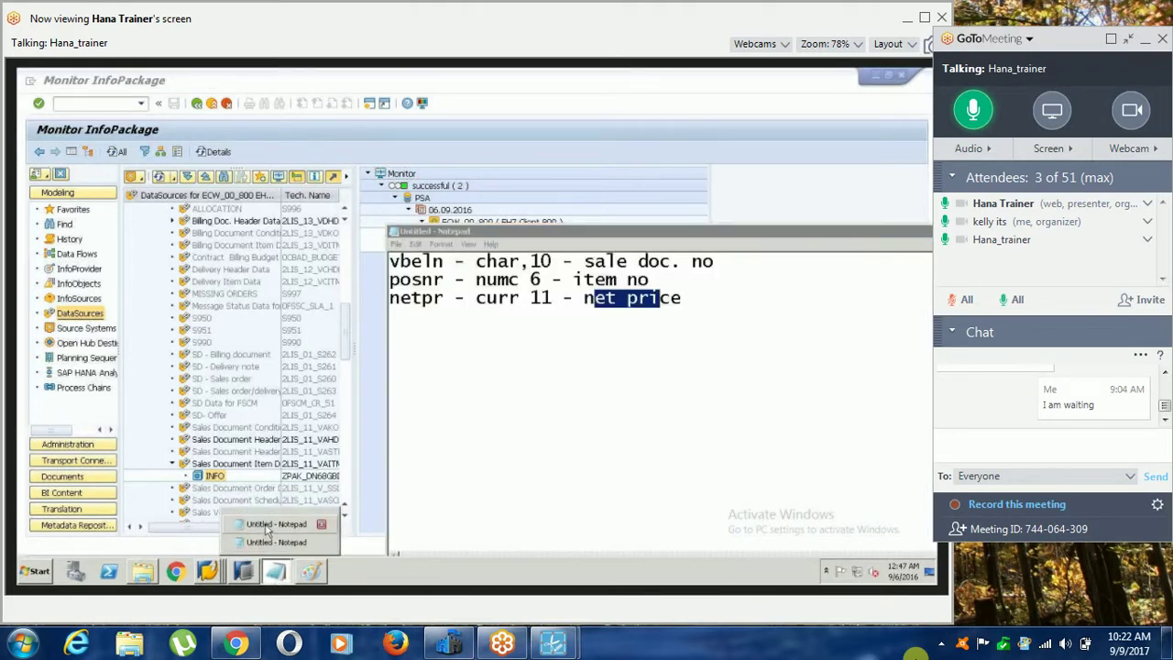
left_click(266, 526)
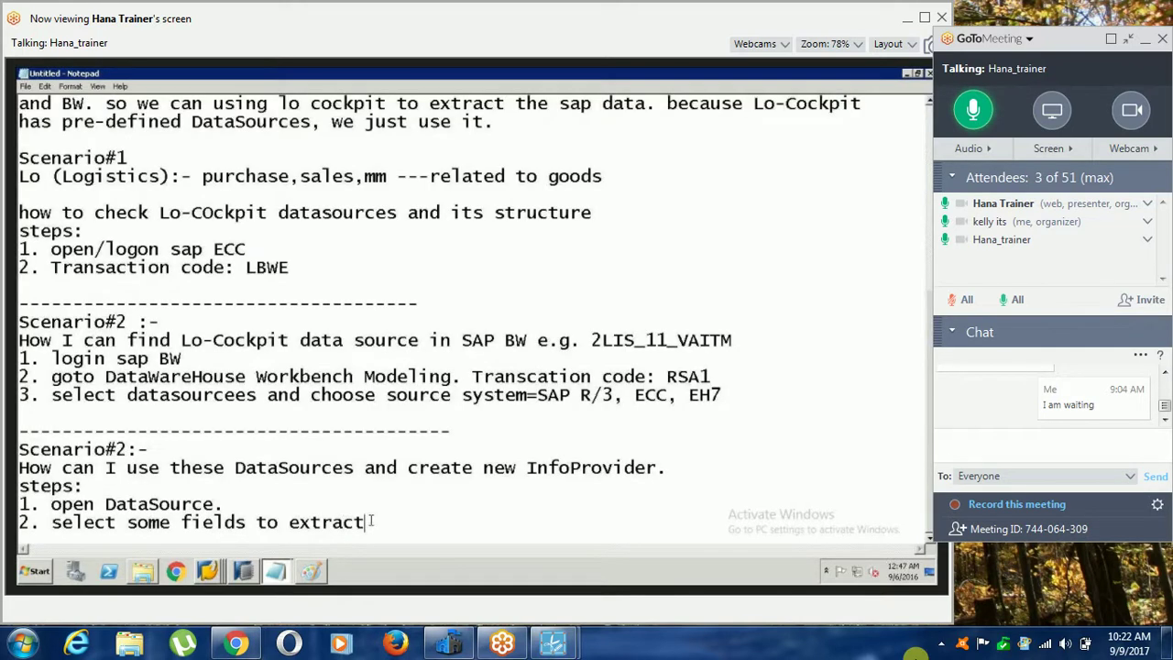
left_click(211, 575)
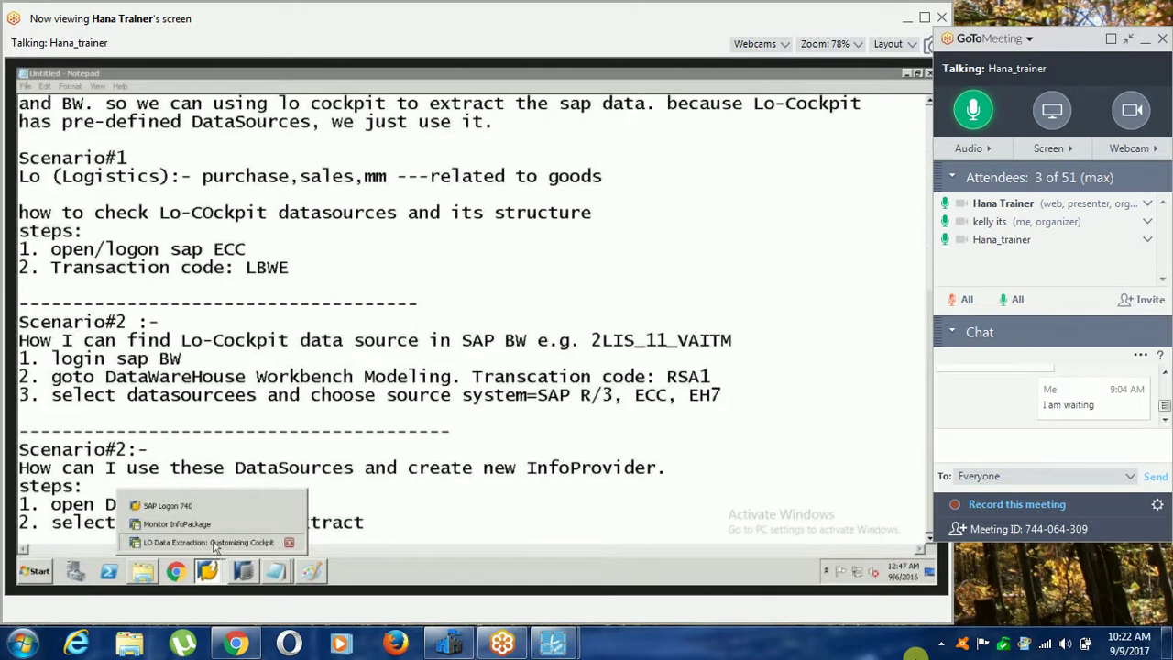
left_click(217, 542)
key("F3")
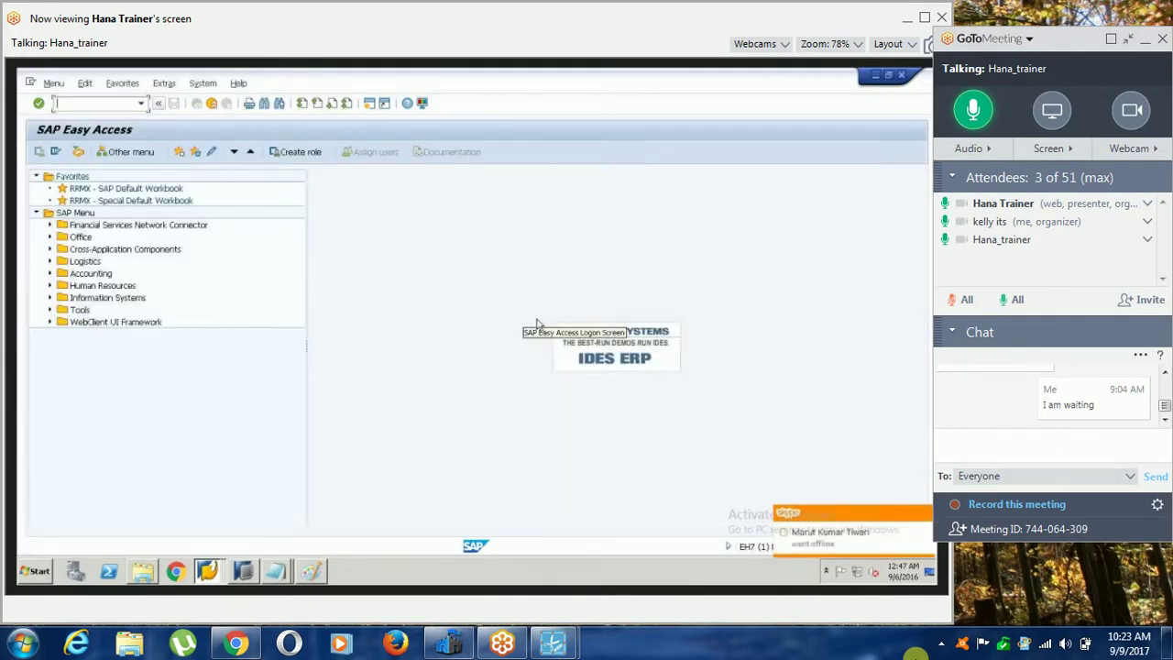
Test-extract DataSource 2LIS_11_VAITM in RSA3, confirming 1,003 records and viewing them as a list.
type("rsa")
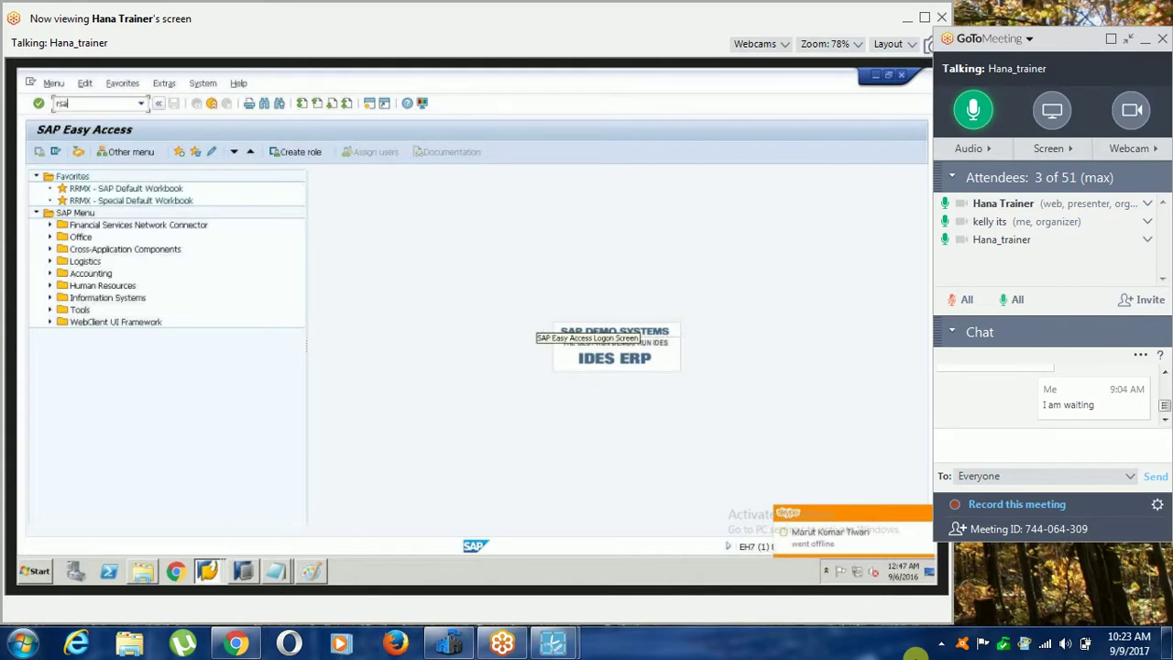
type("3")
key("Return")
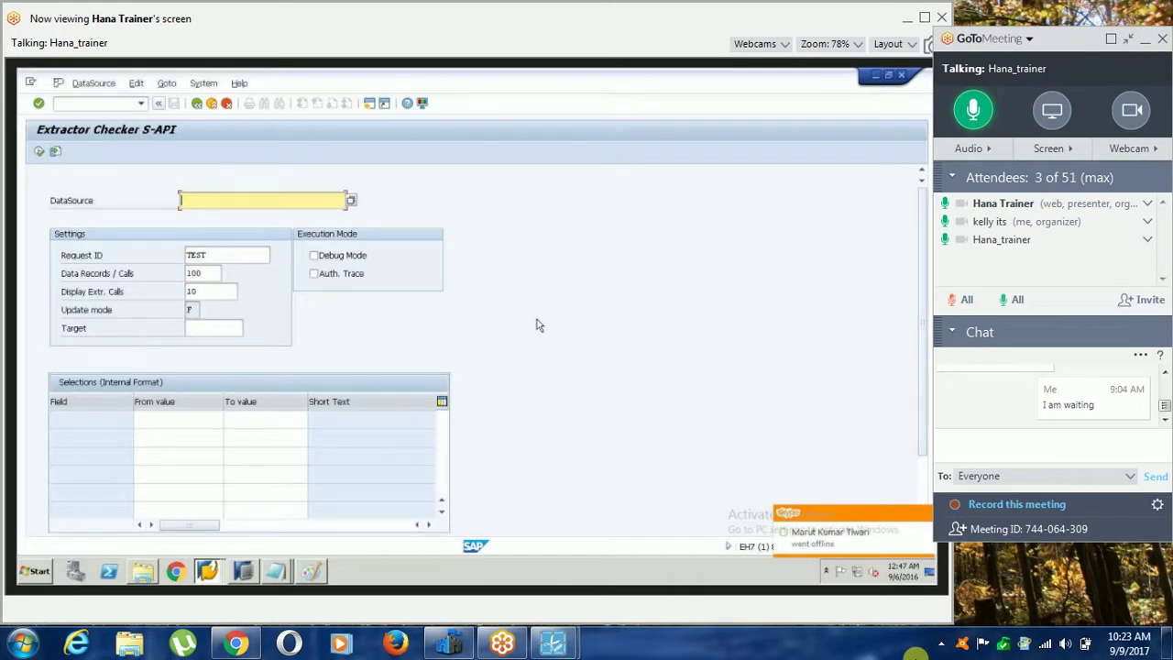
type("2lis")
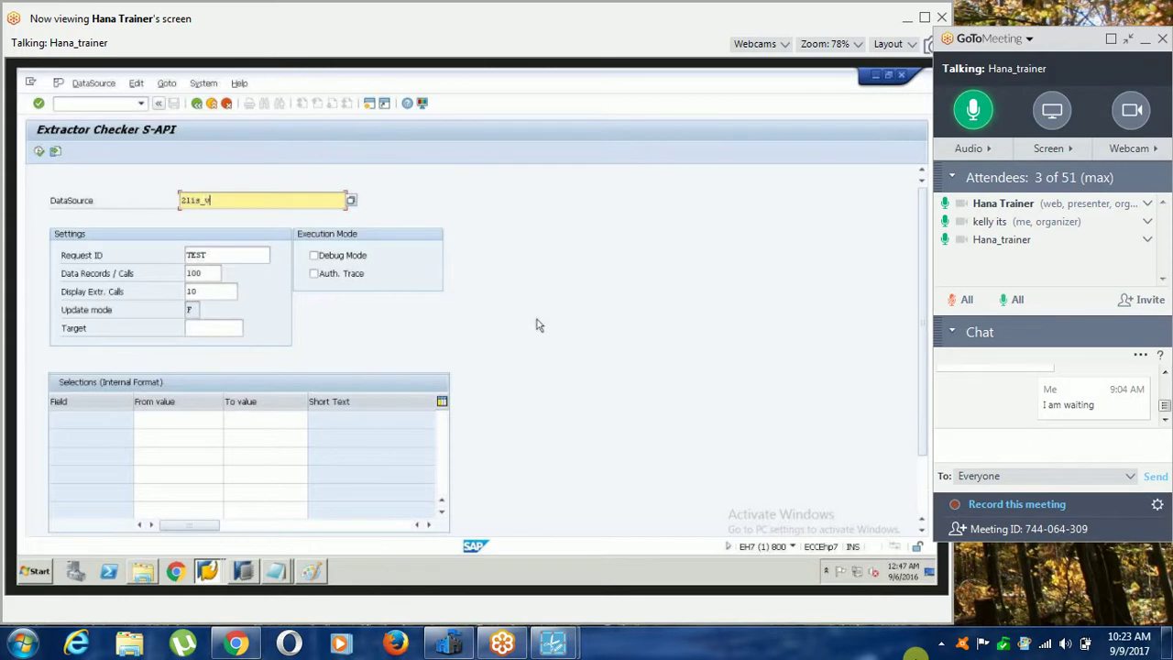
type("_11_vat")
type("tm")
left_click(39, 152)
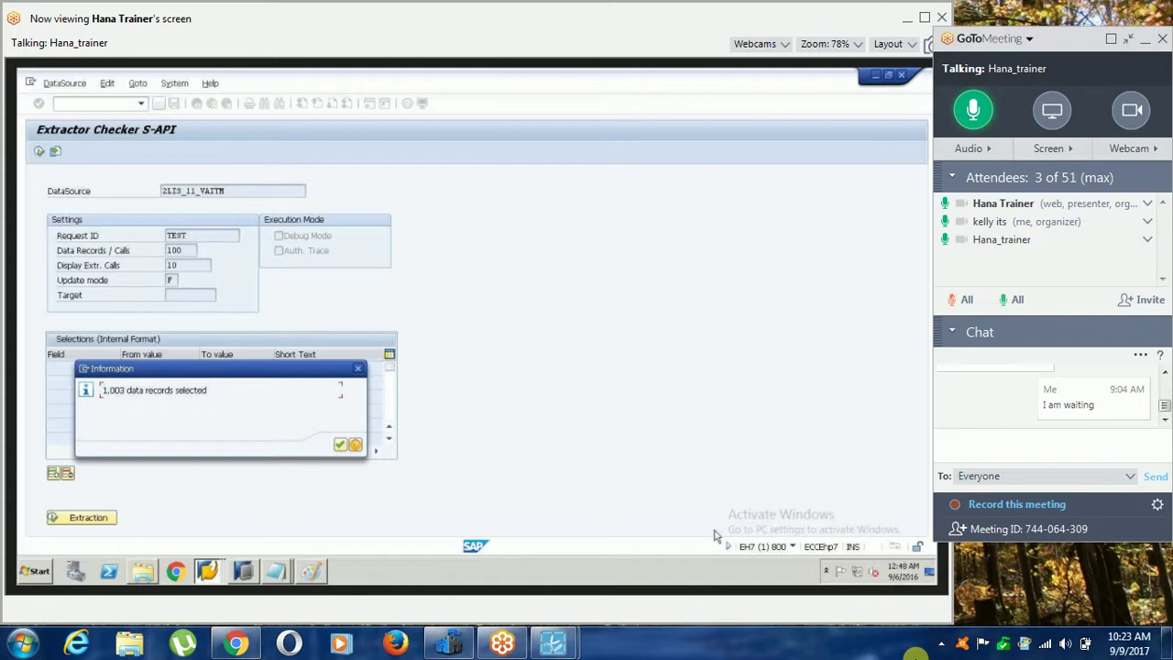
left_click(340, 445)
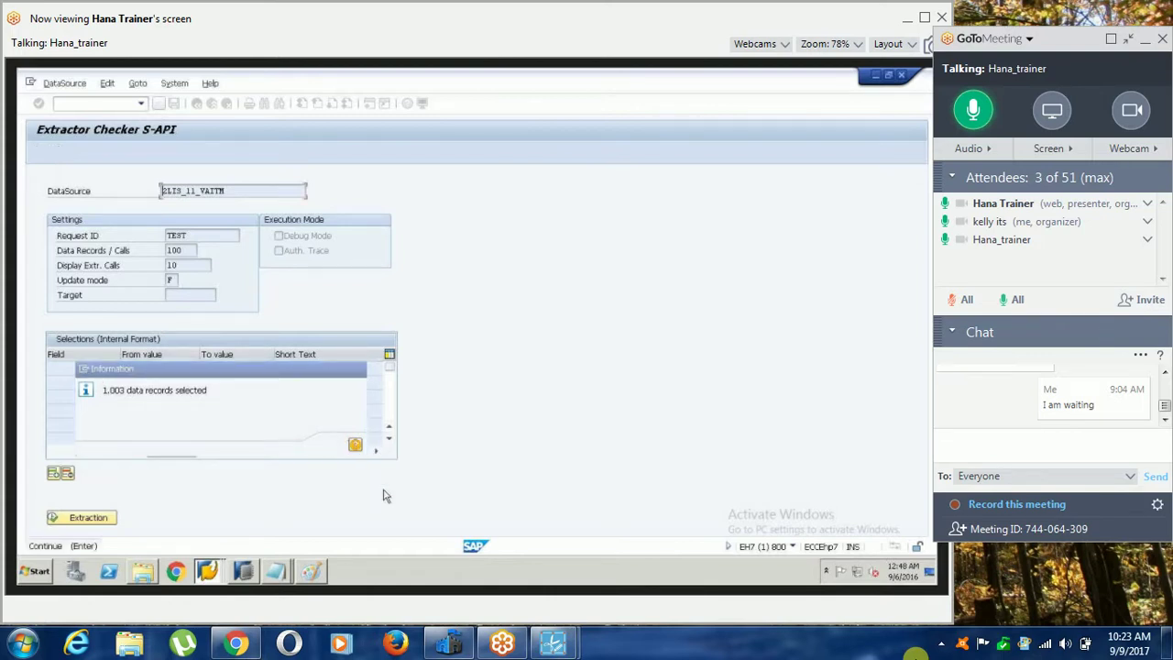
left_click(88, 518)
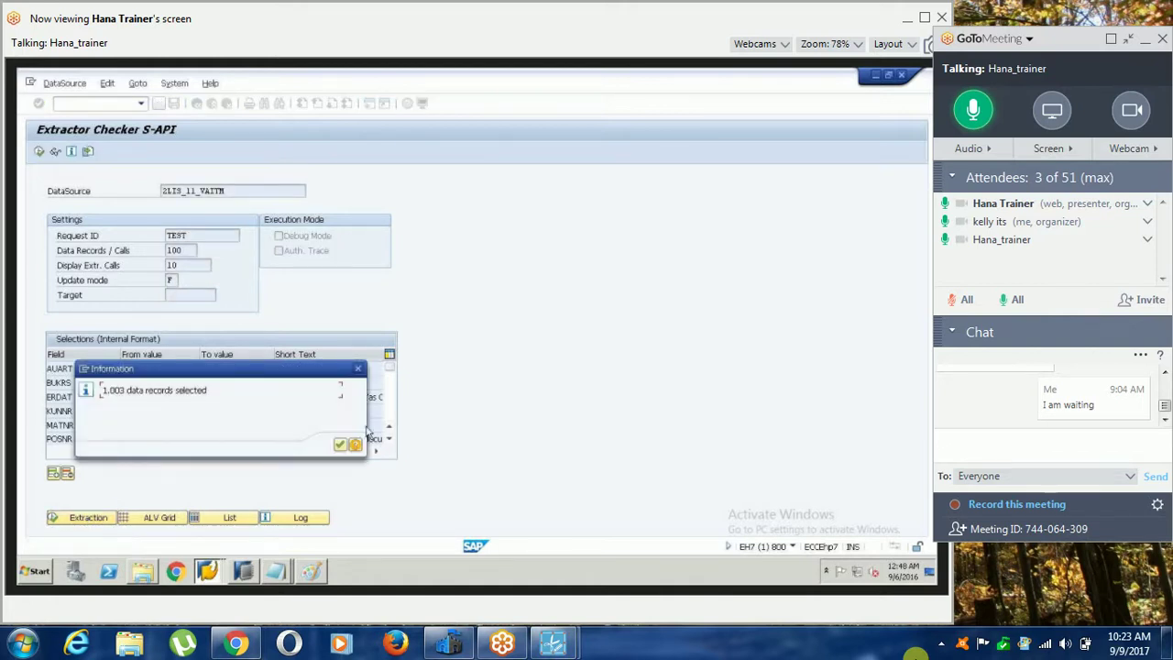
key("Return")
left_click(230, 517)
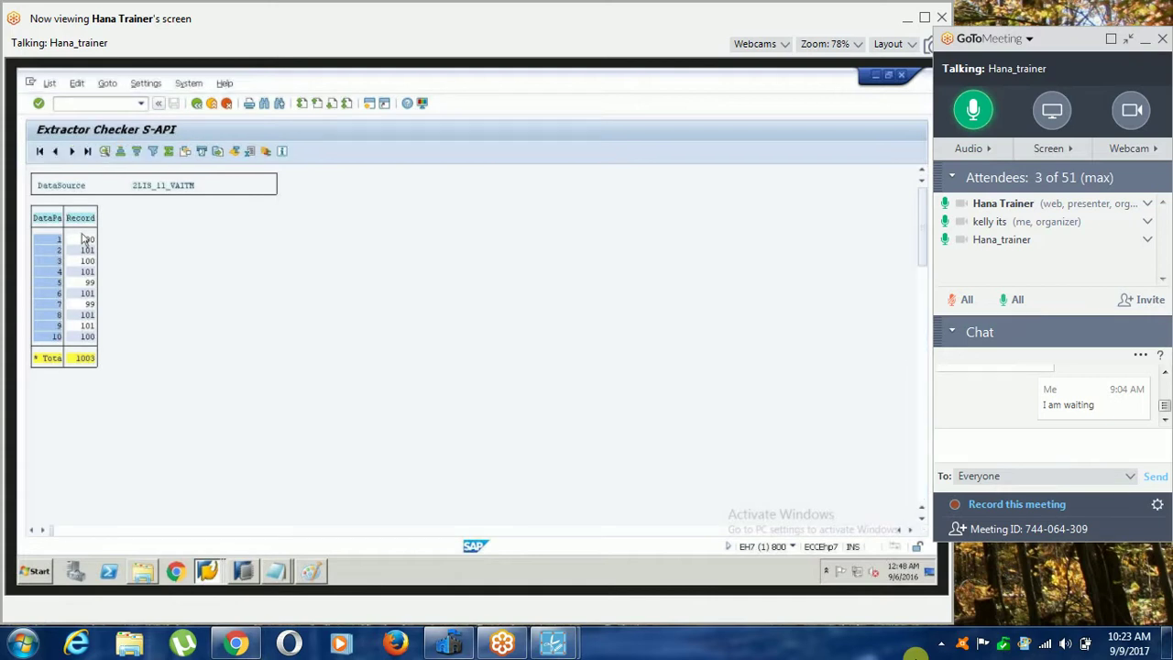
left_click(213, 105)
left_click(208, 570)
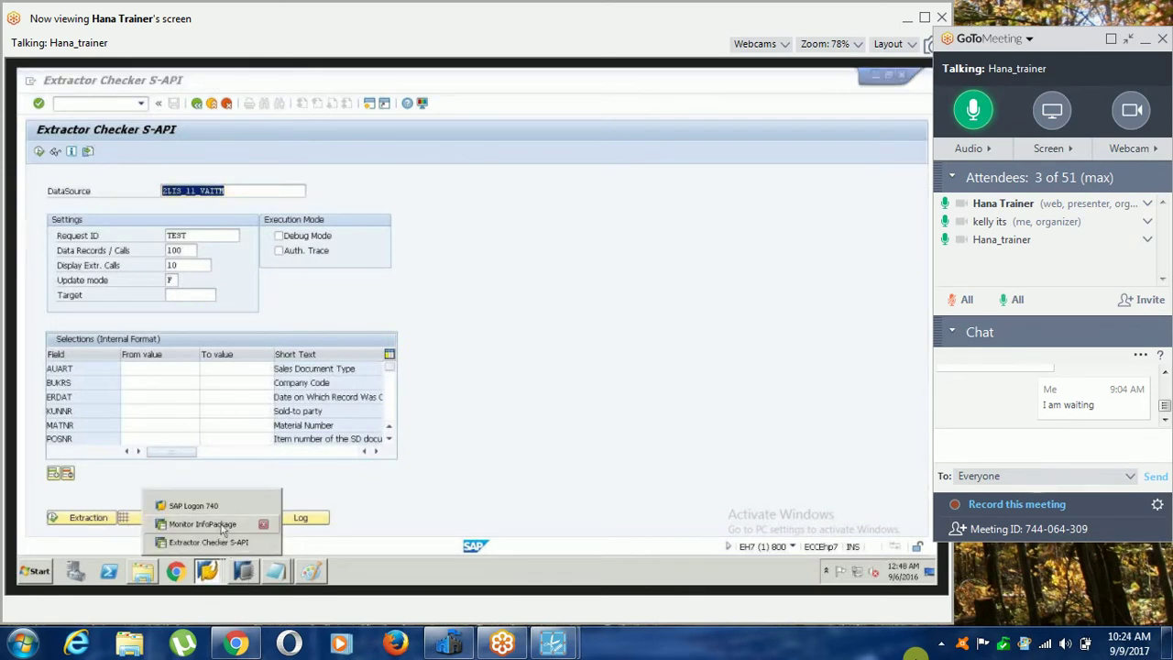
Delete the INFO InfoPackage, confirming with Yes.
left_click(221, 526)
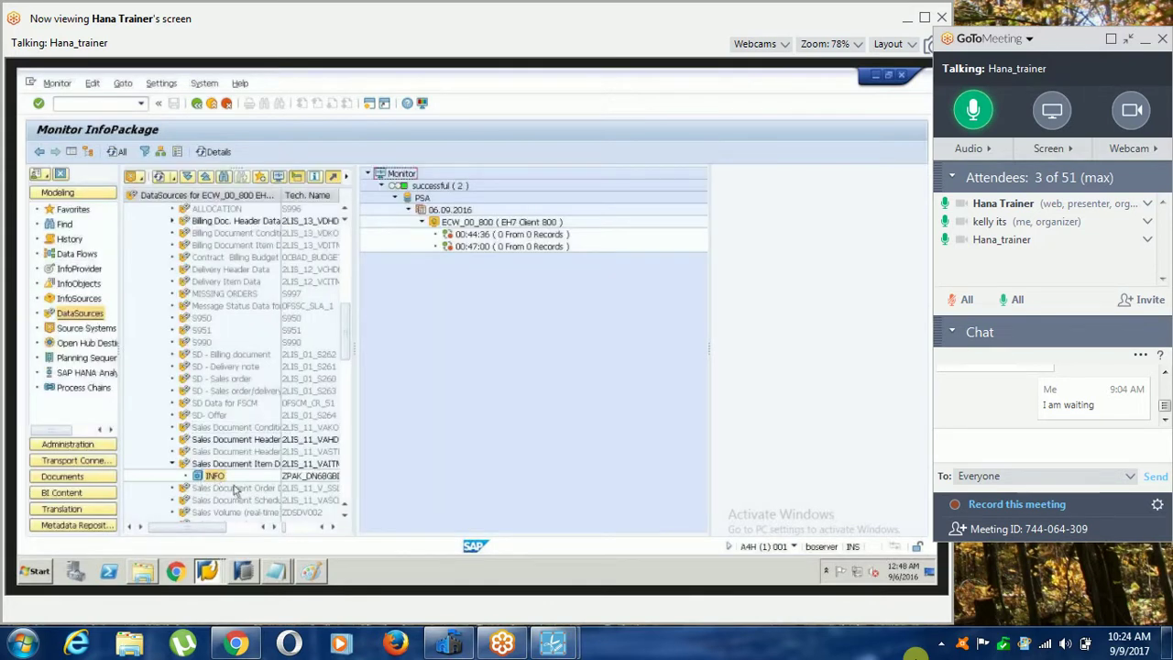
left_click(275, 527)
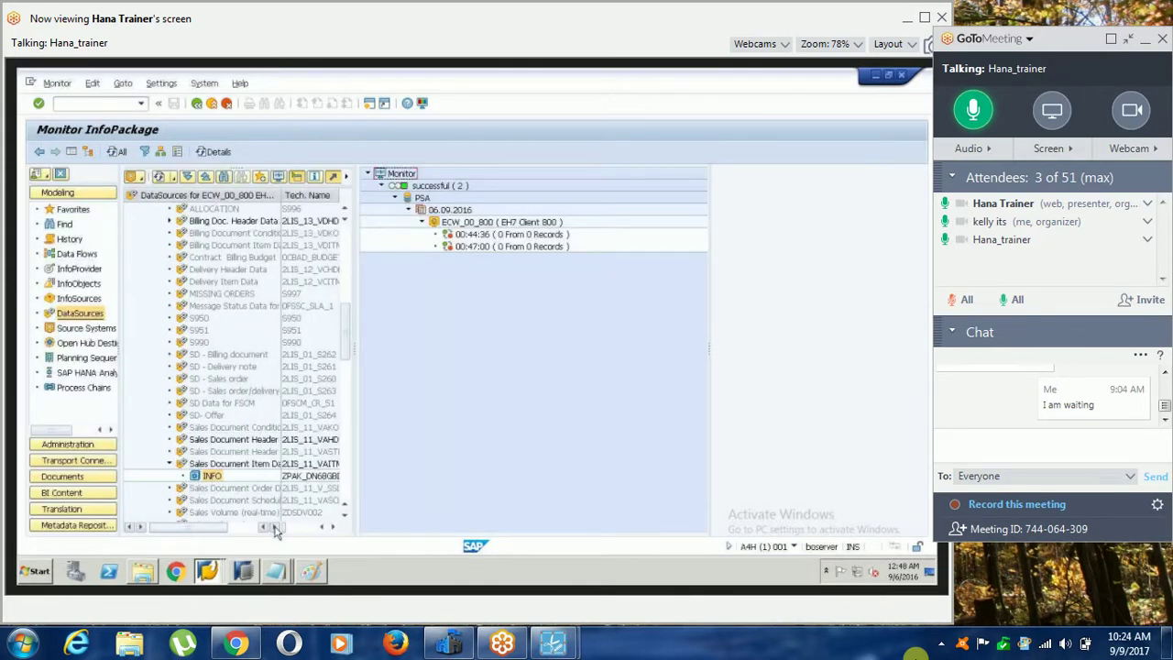
left_click(275, 527)
left_click(274, 527)
right_click(204, 476)
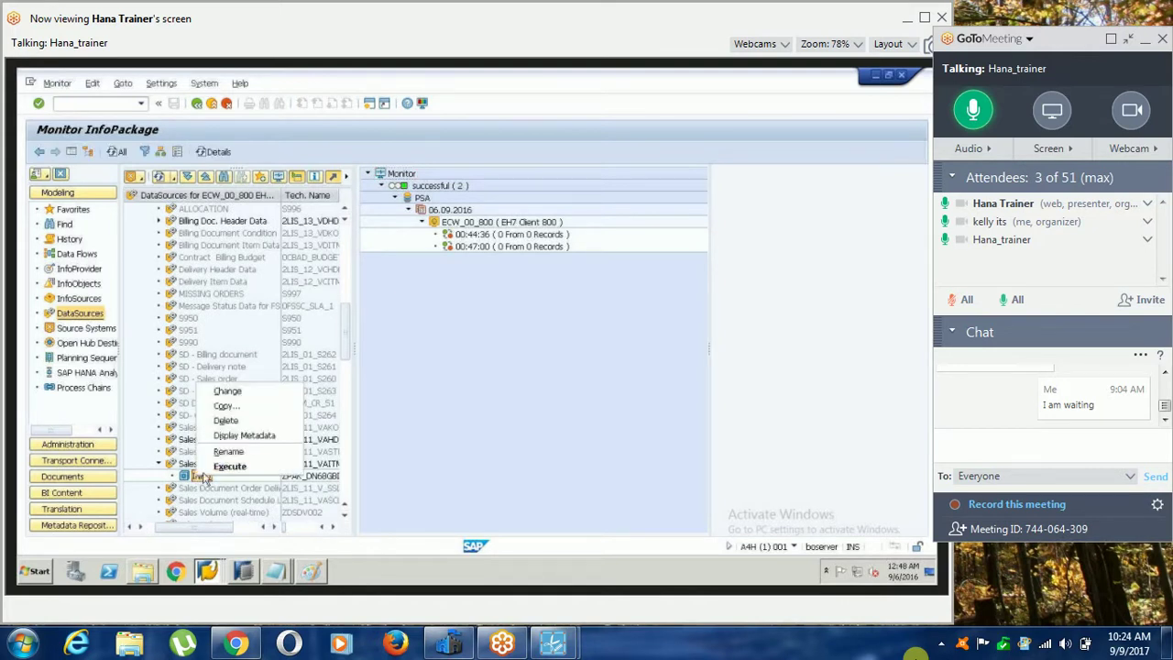
left_click(226, 420)
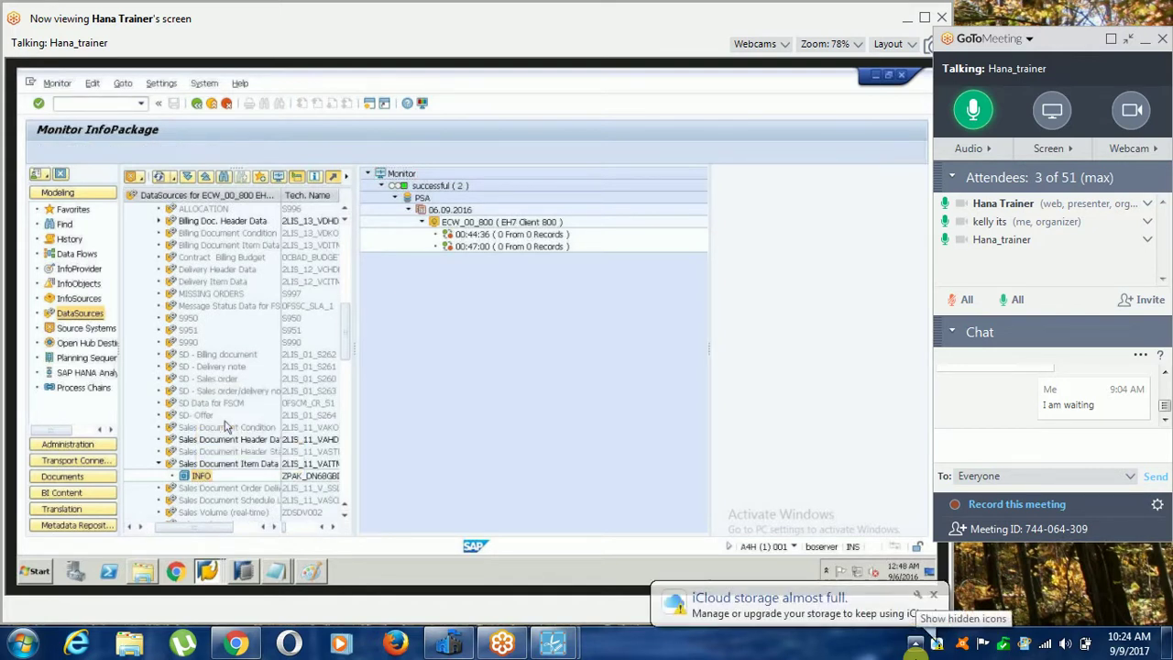
left_click(211, 331)
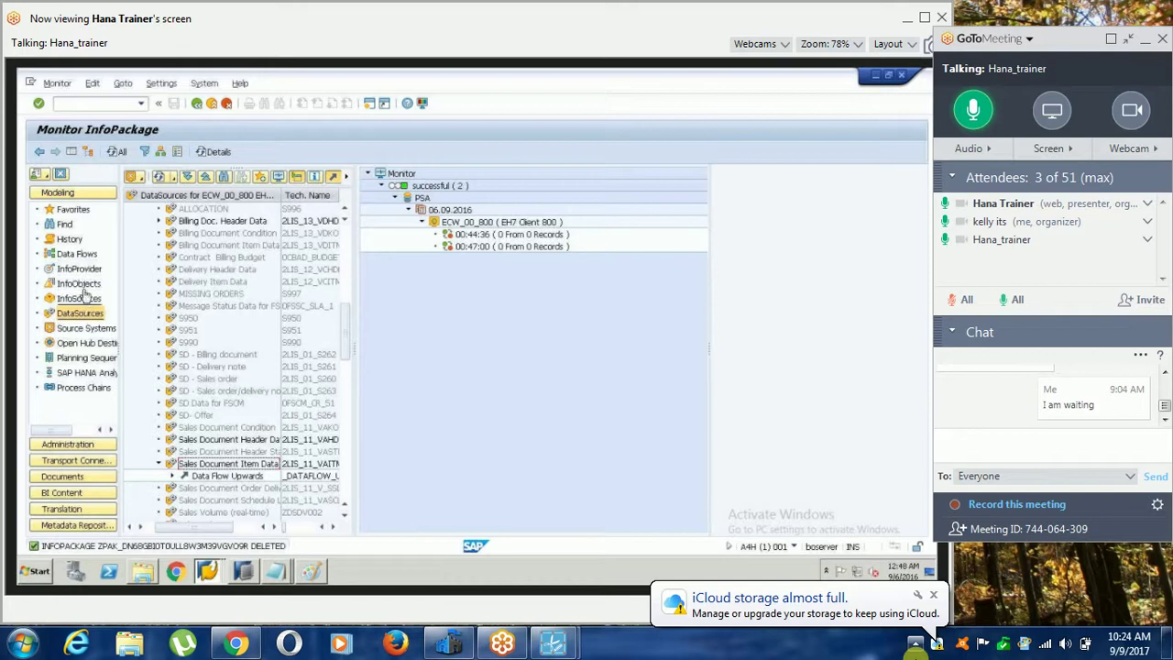
Execute the 2LIS_11_VAITM → ZDSO_LO DTP again and display the monitor for request 592.
left_click(82, 270)
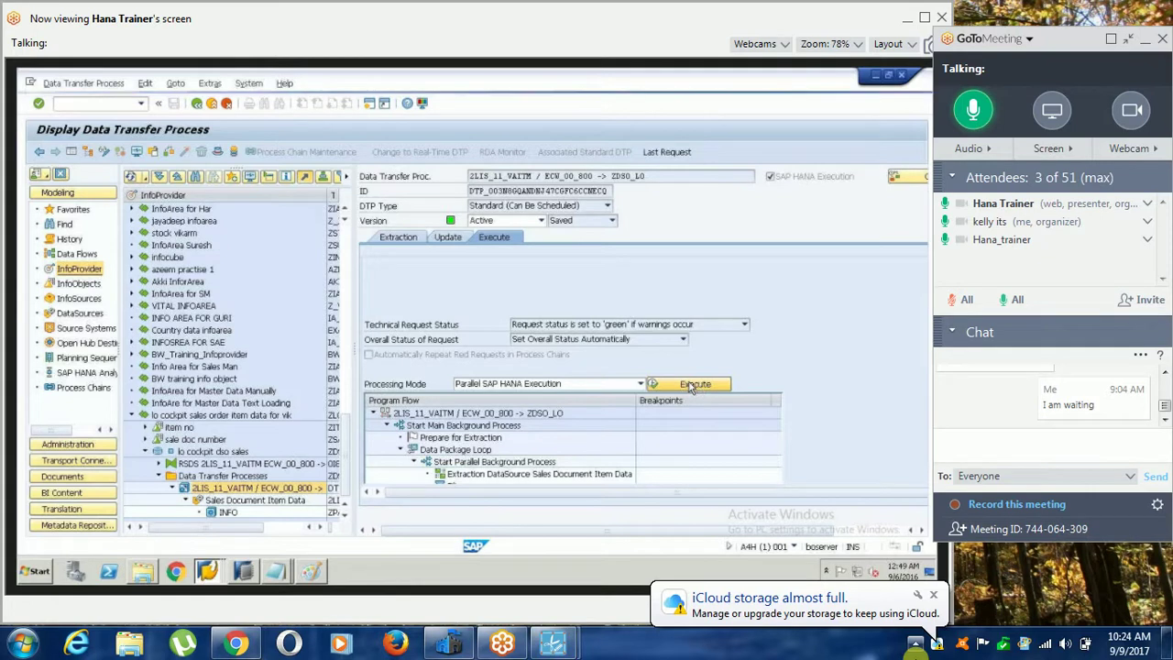
left_click(691, 387)
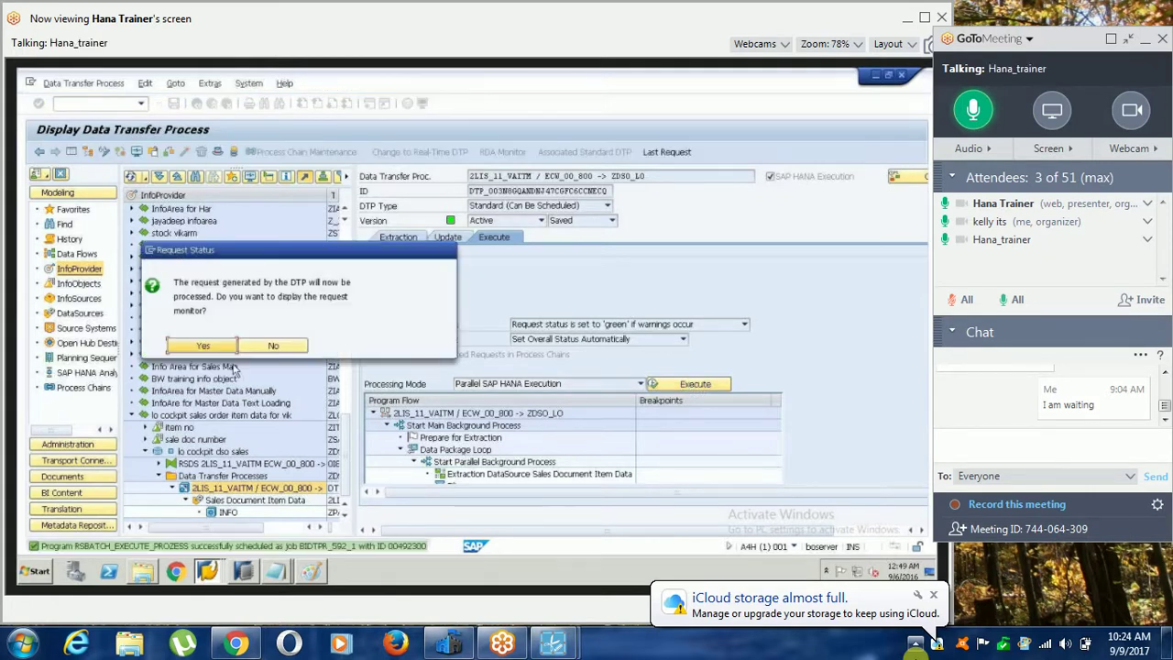
left_click(237, 353)
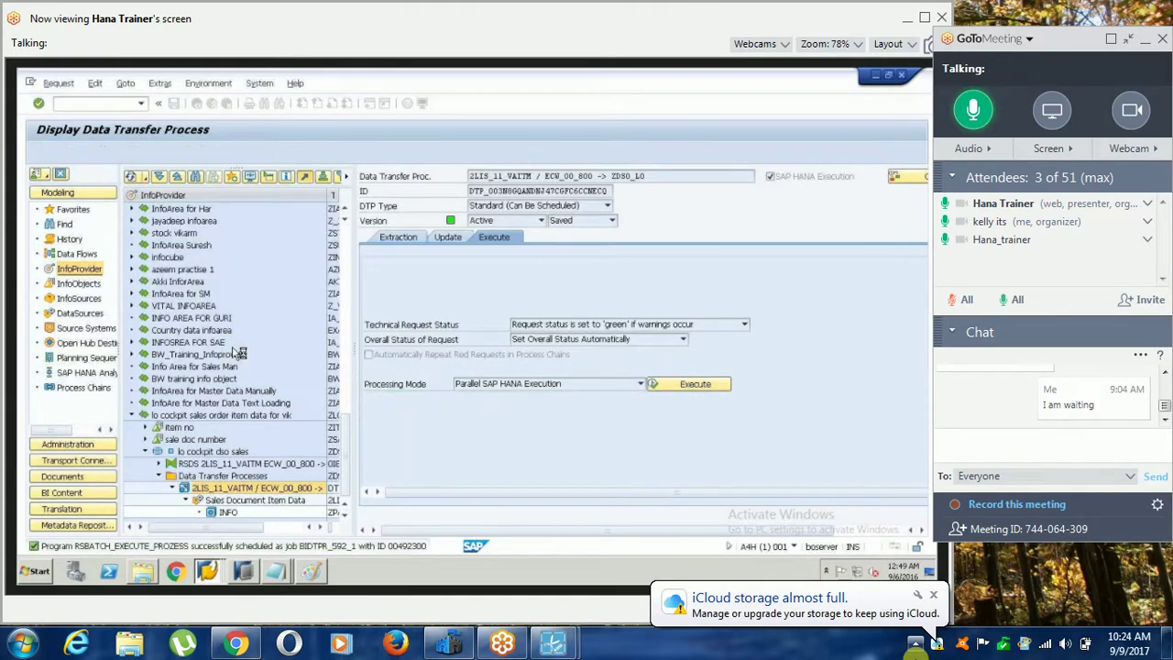
left_click(80, 317)
right_click(220, 461)
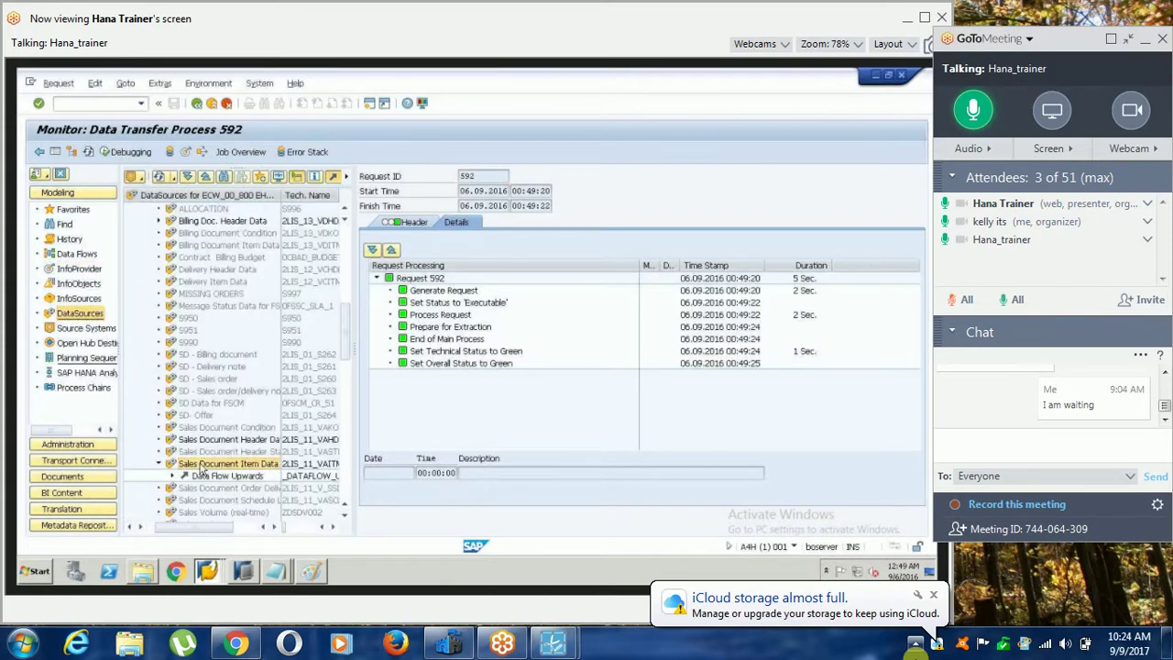
Create a full-update InfoPackage for DataSource 2LIS_11_VAITM and start its load immediately.
left_click(247, 454)
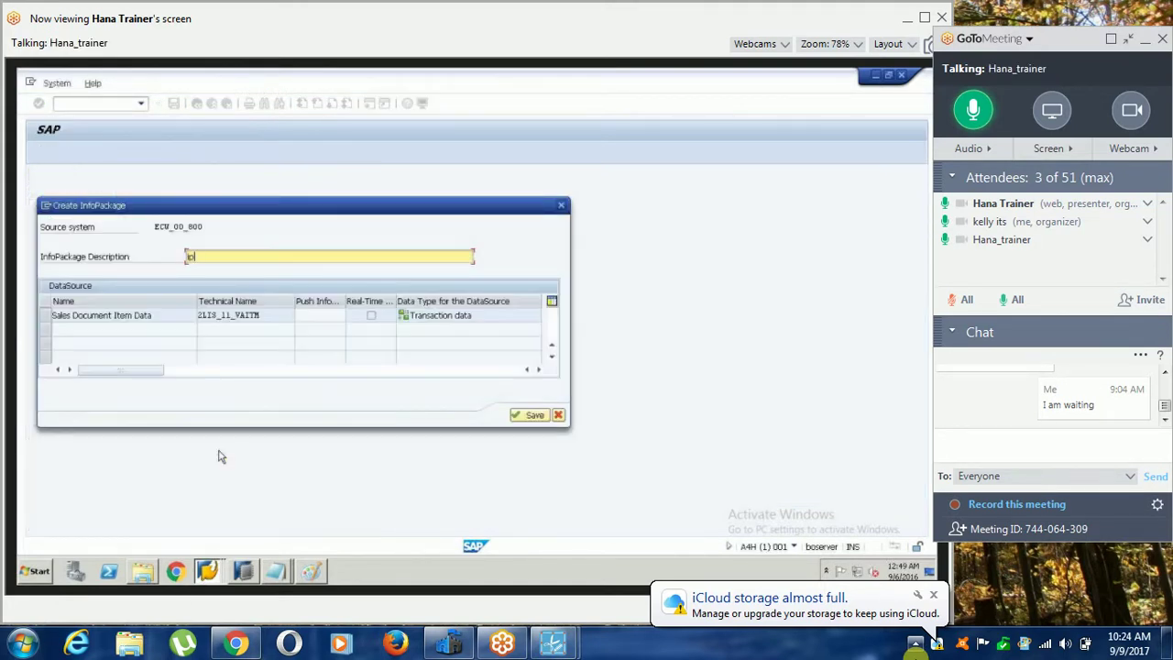
key("Return")
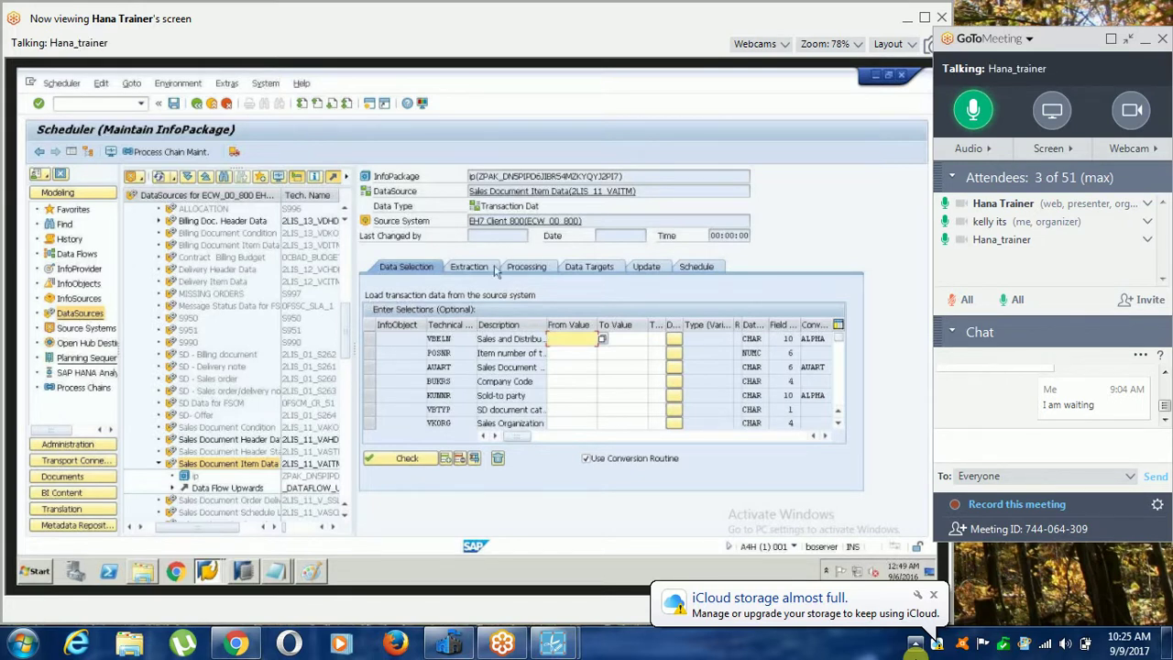
left_click(694, 271)
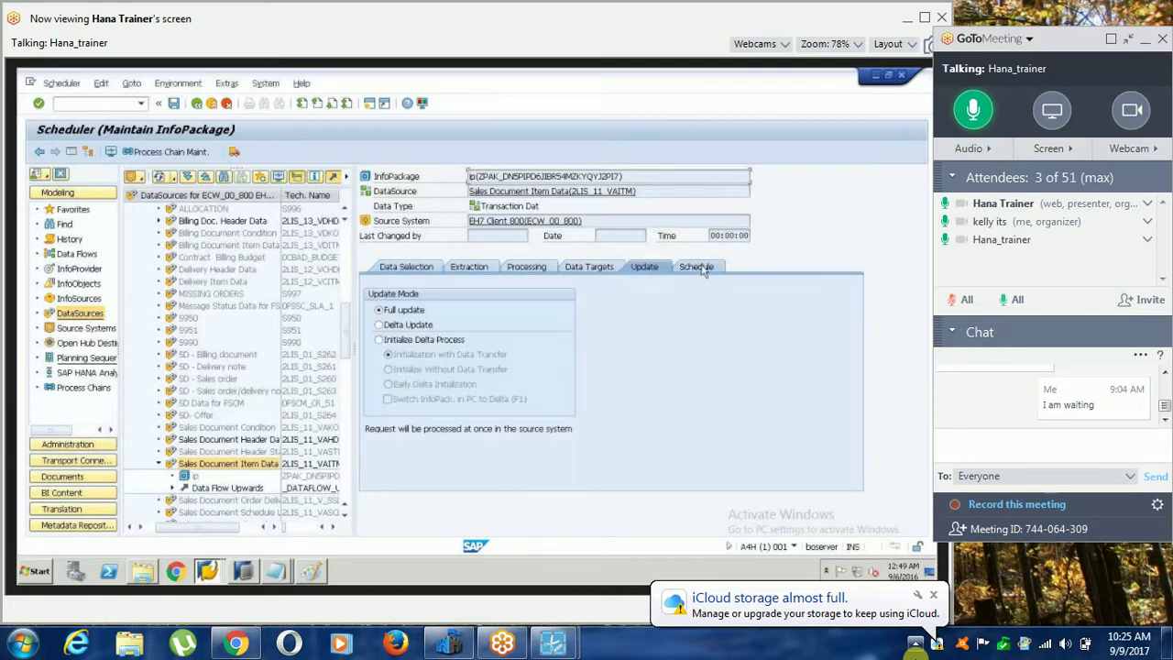
left_click(700, 267)
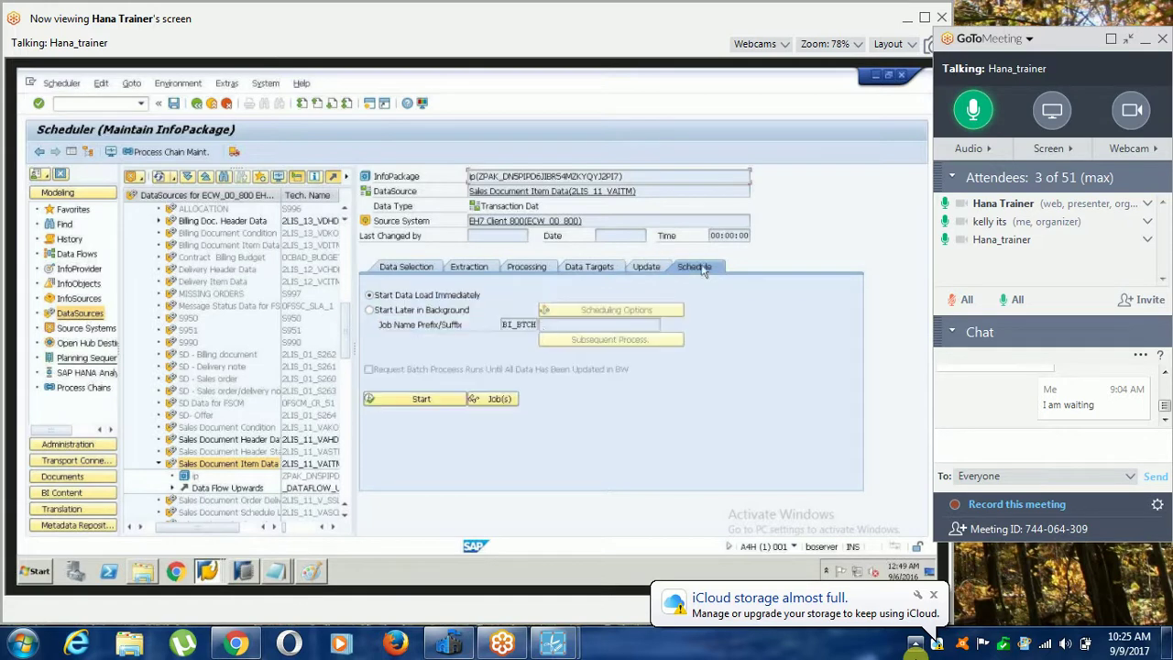
left_click(433, 401)
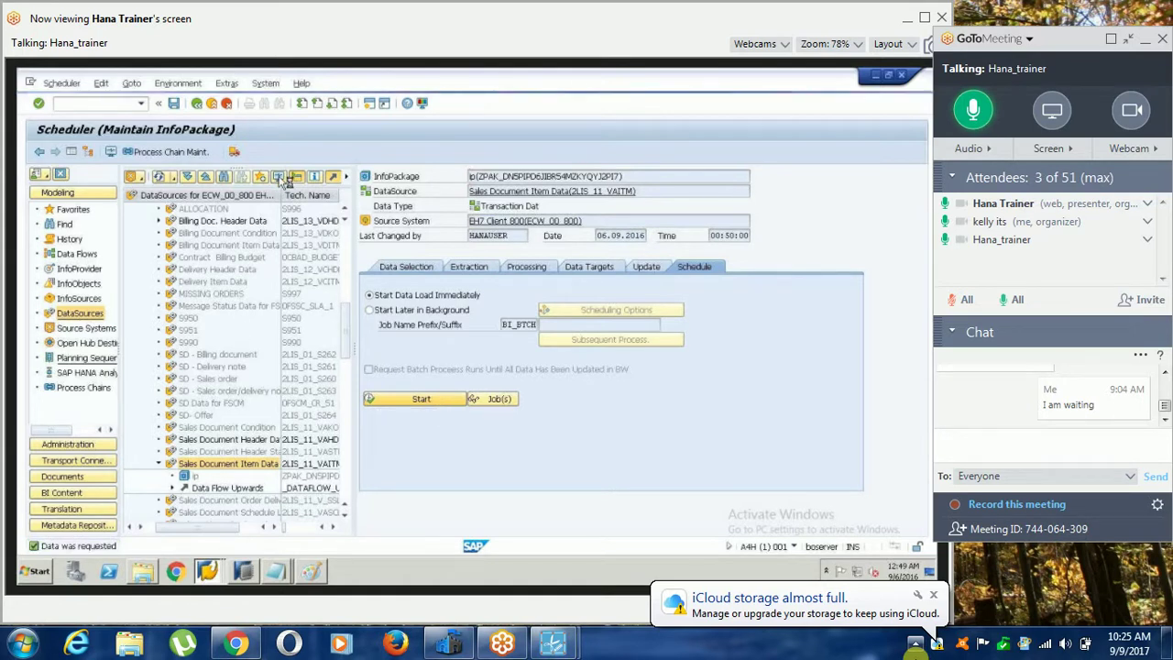
Open the load request monitor, refresh the statuses and expand the not-yet-completed requests.
left_click(279, 176)
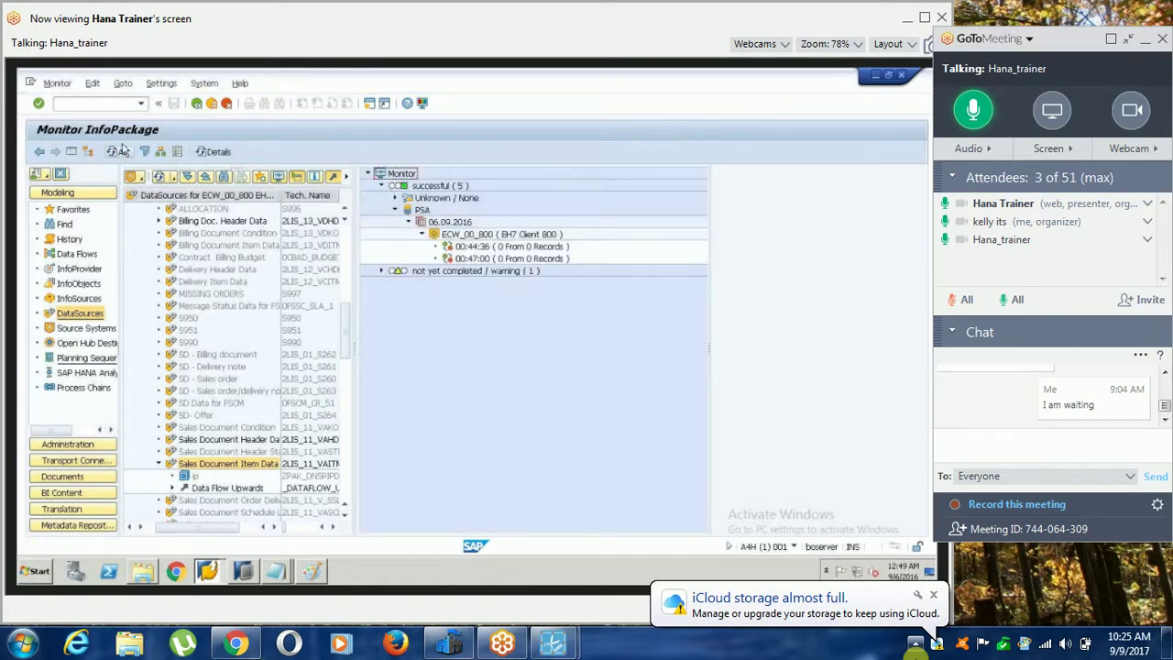
left_click(117, 152)
left_click(117, 152)
left_click(117, 152)
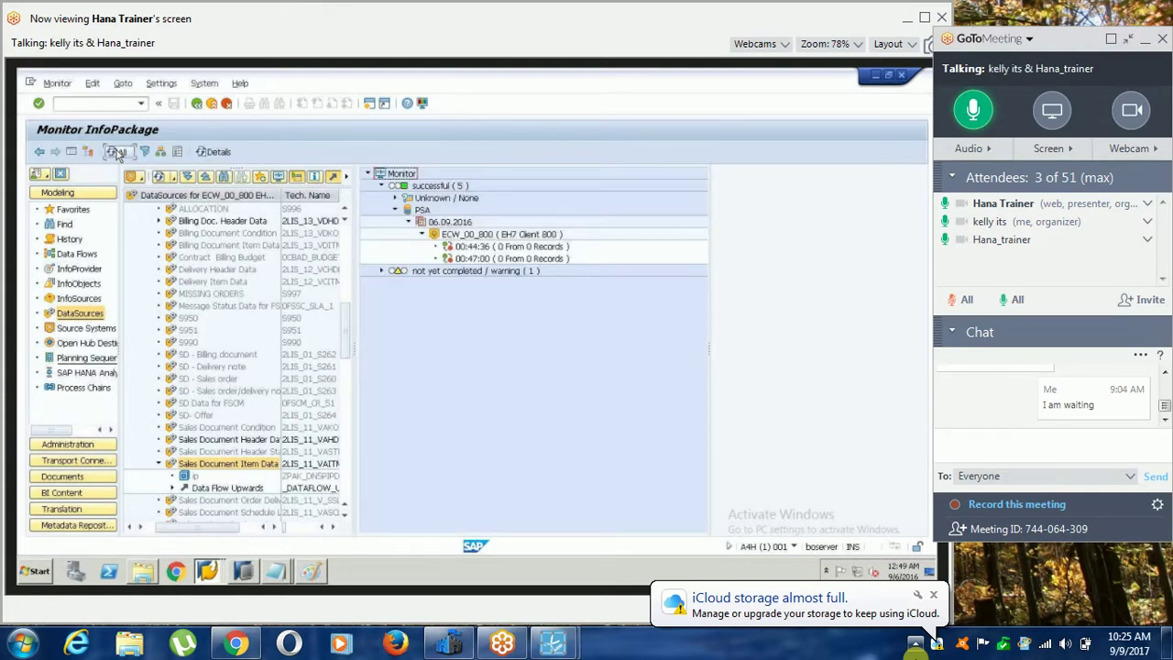
left_click(117, 152)
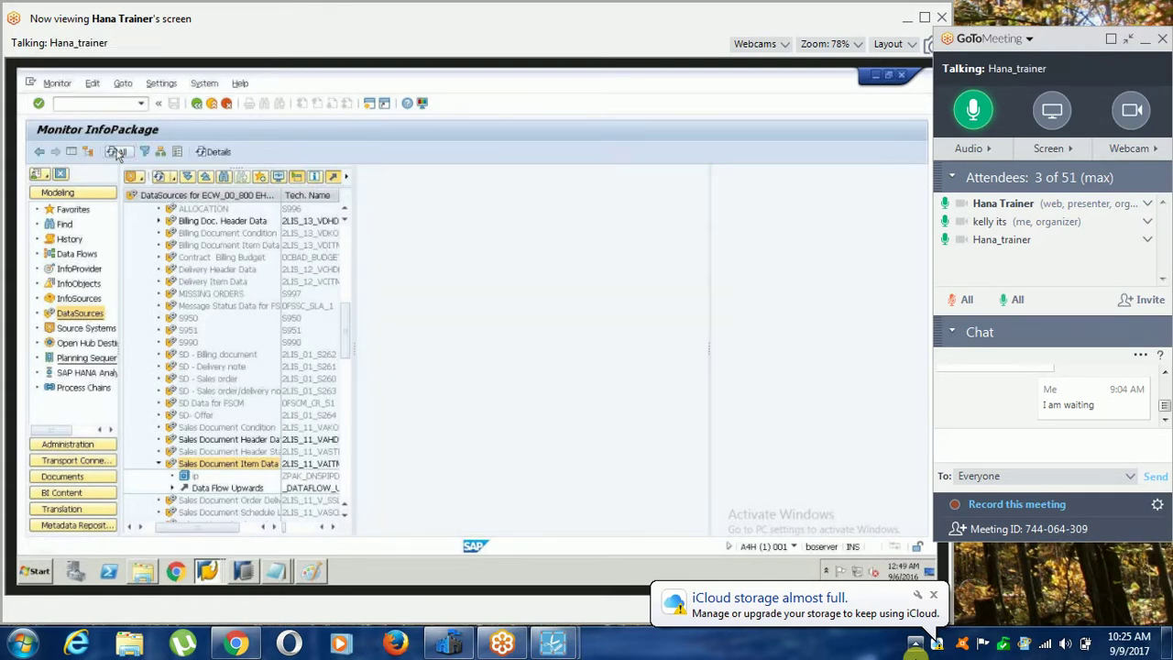
left_click(117, 153)
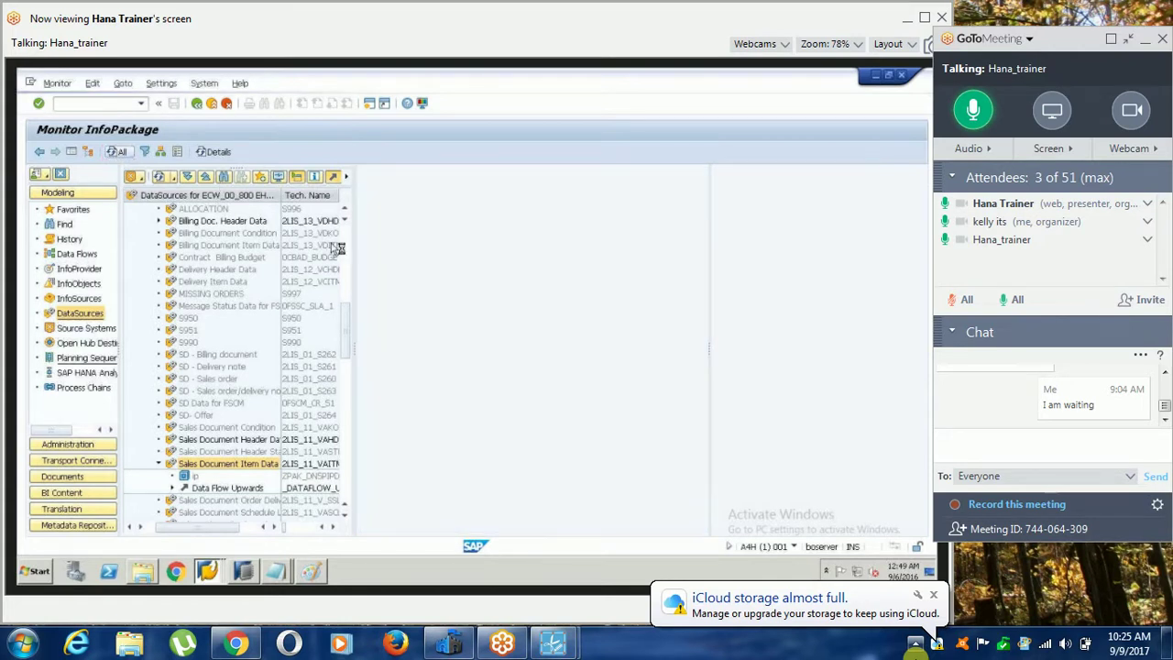
left_click(381, 272)
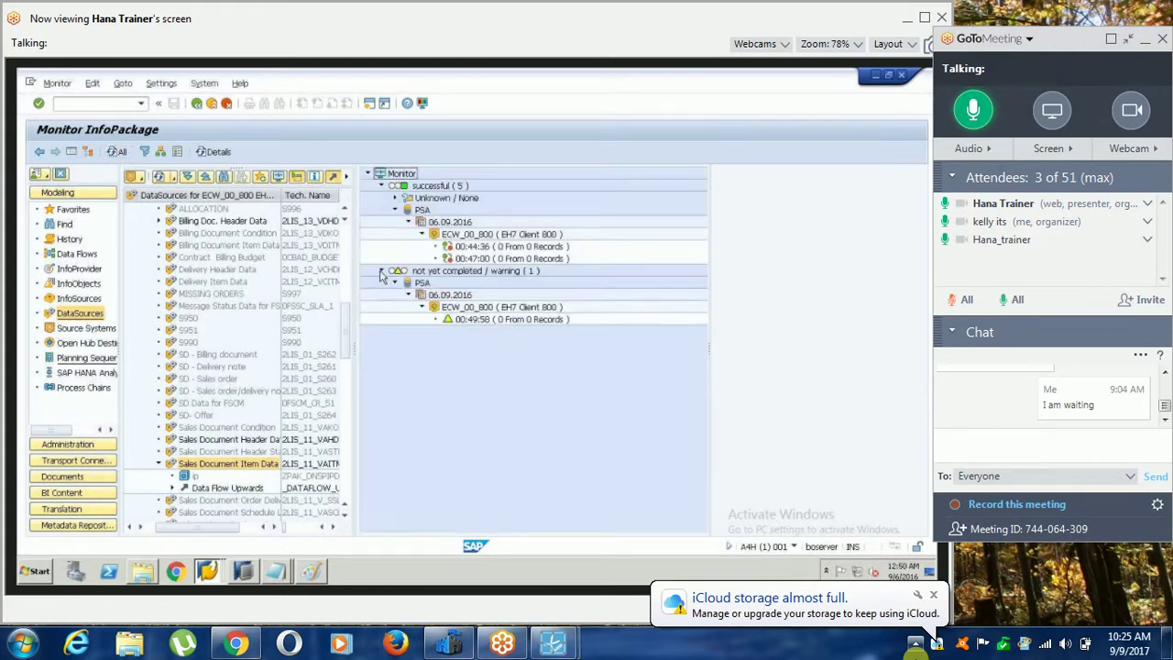
Track the running request's details until the 00:49:58 PSA load succeeds with 18.735 of 18.735 records.
left_click(119, 153)
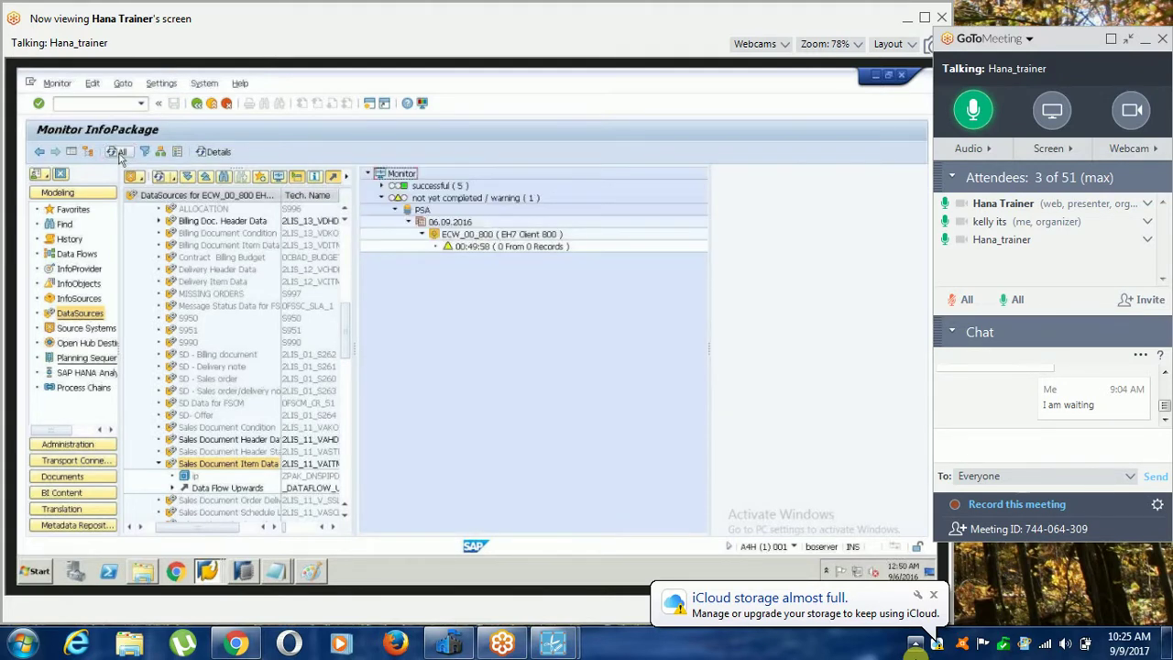
left_click(119, 153)
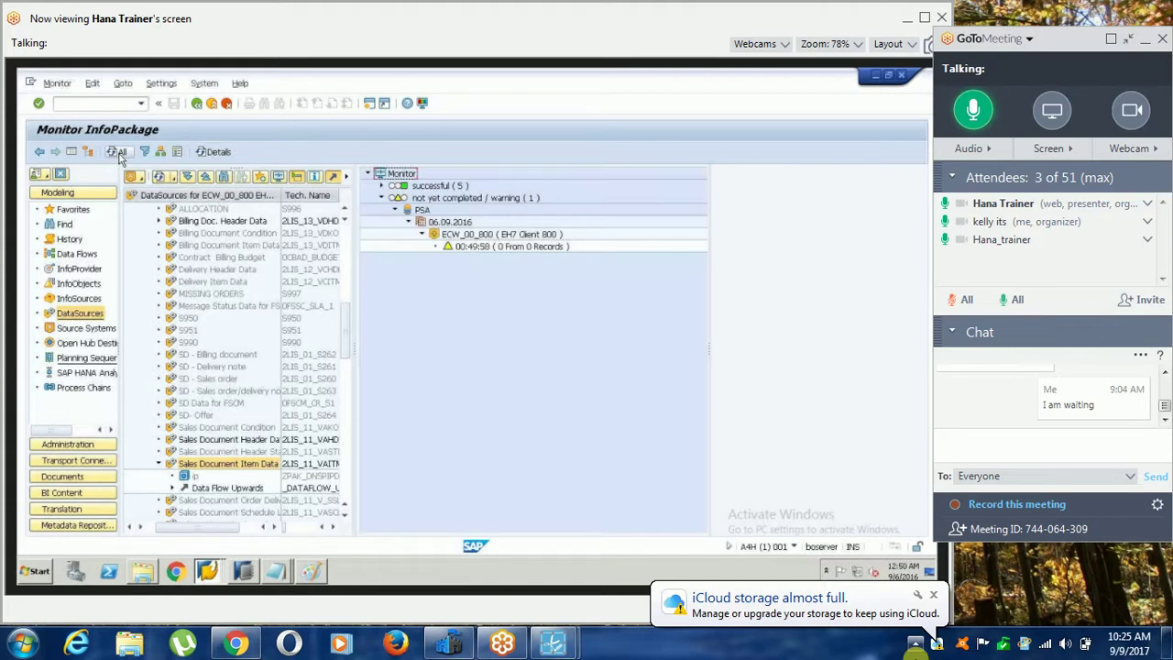
left_click(120, 153)
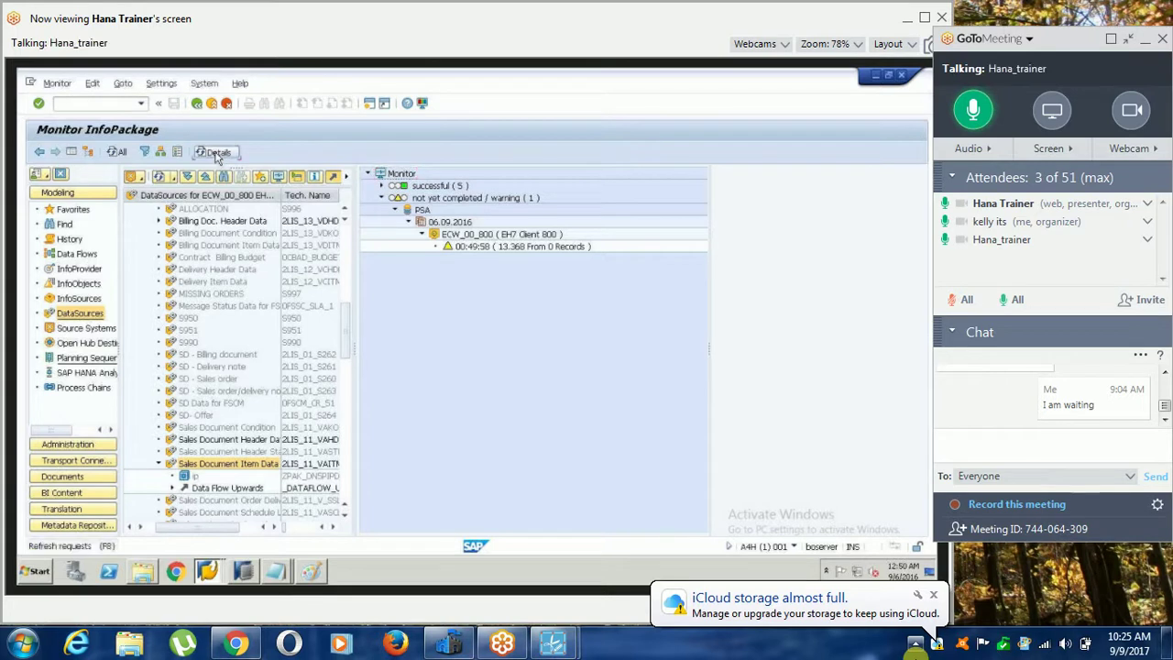
left_click(218, 153)
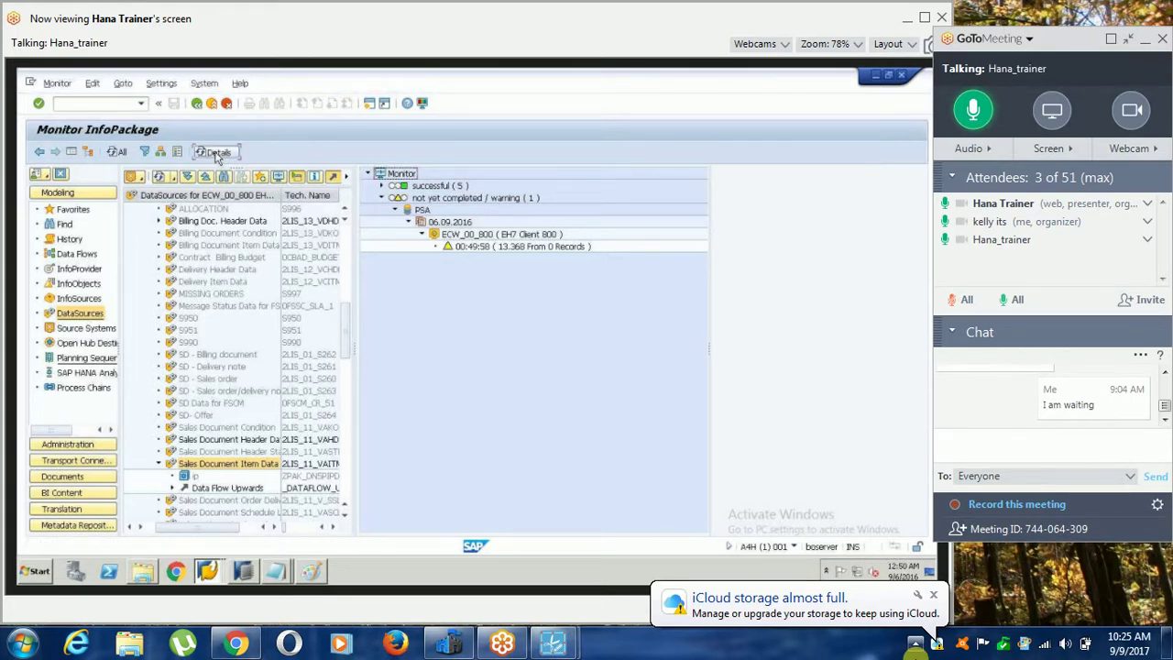
left_click(116, 153)
left_click(116, 152)
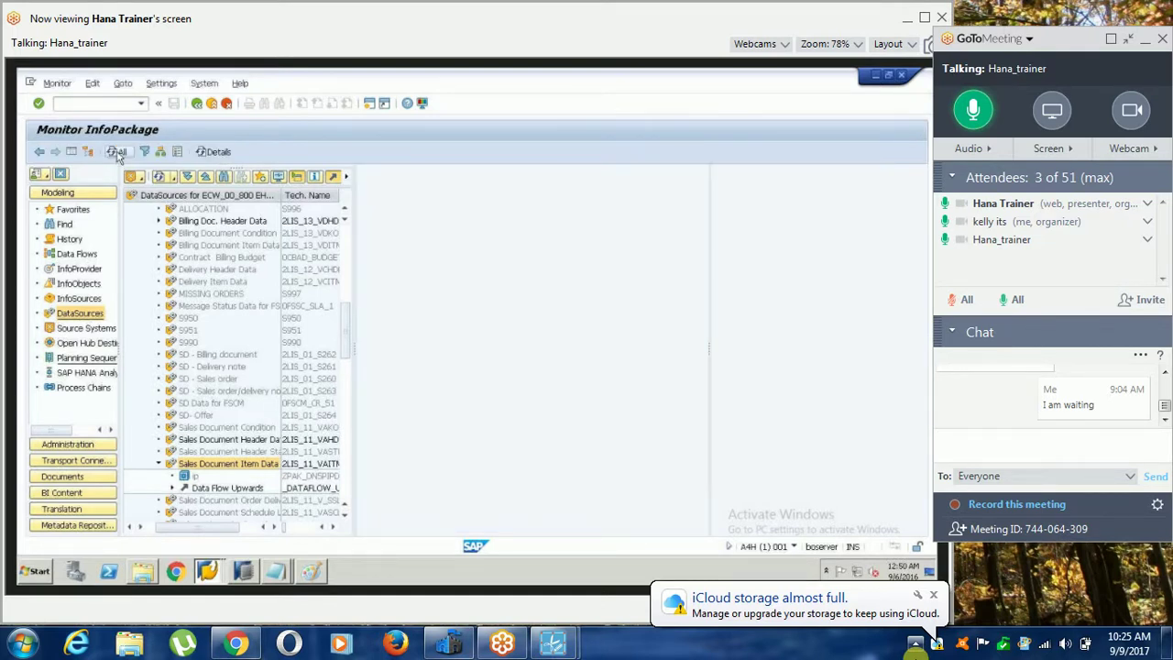
left_click(116, 152)
left_click(119, 153)
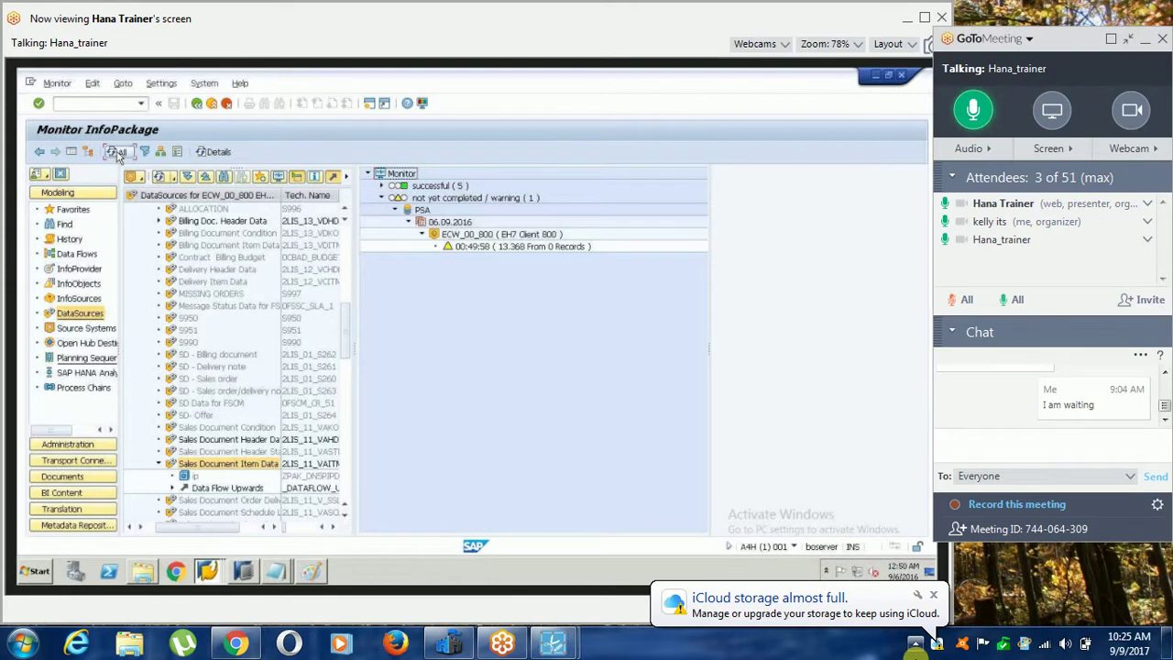
left_click(119, 153)
left_click(118, 153)
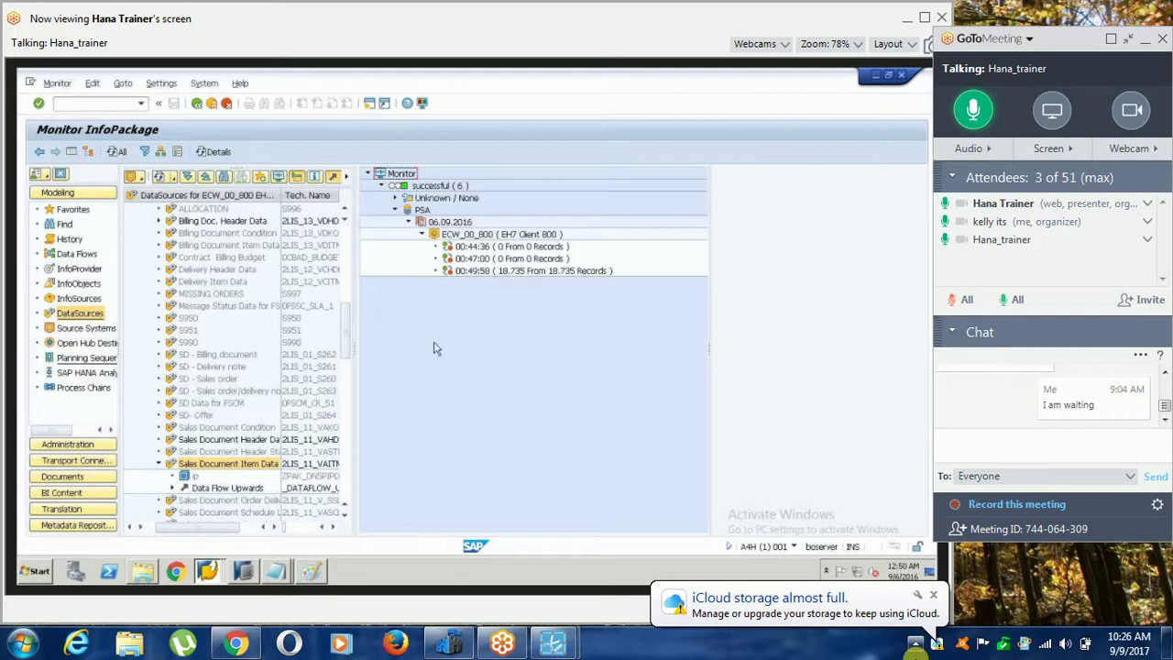
left_click(79, 267)
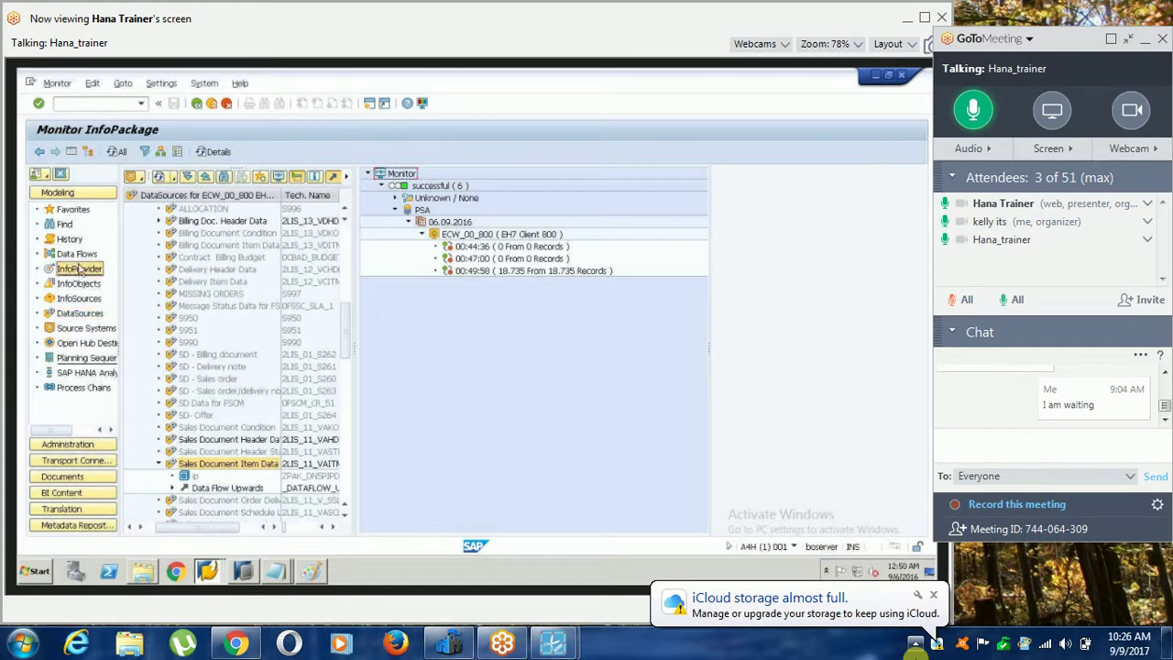
Execute the ZDSO_LO data transfer process and refresh its monitor until request 594 is green with 18.735 records.
double_click(247, 488)
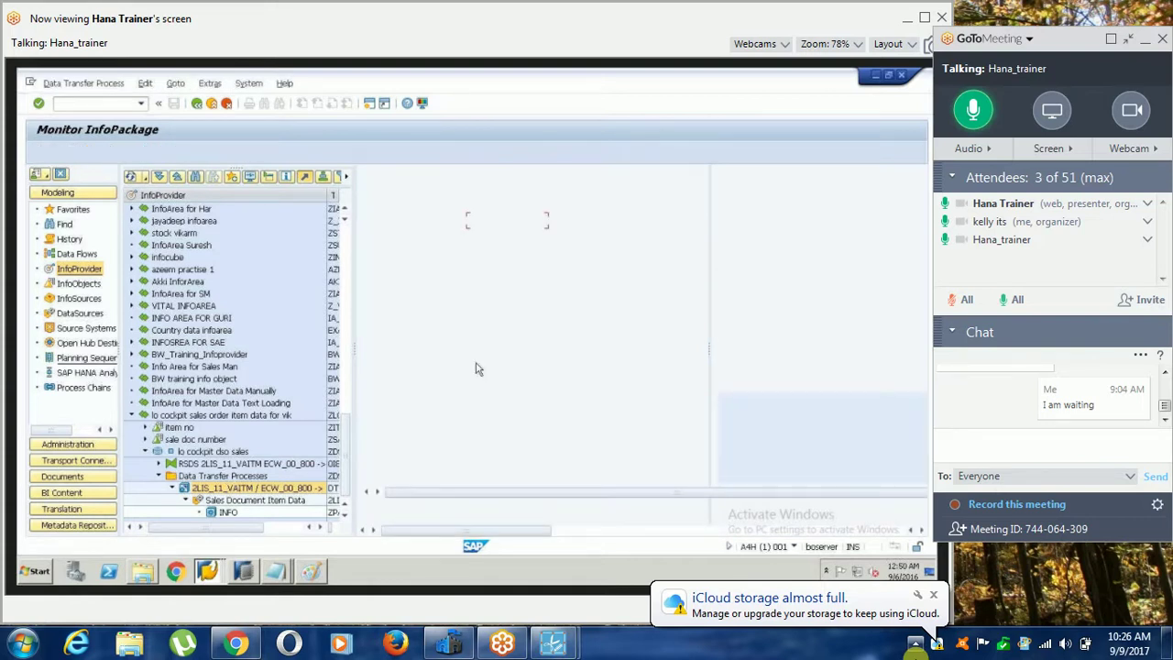
left_click(694, 384)
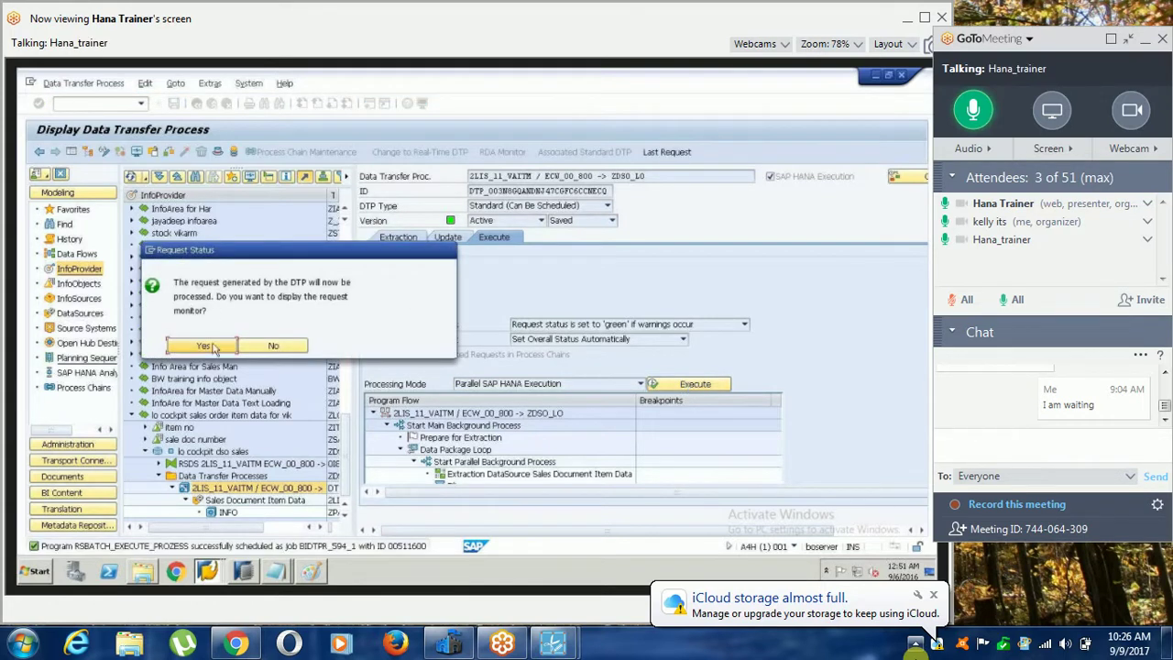
left_click(203, 347)
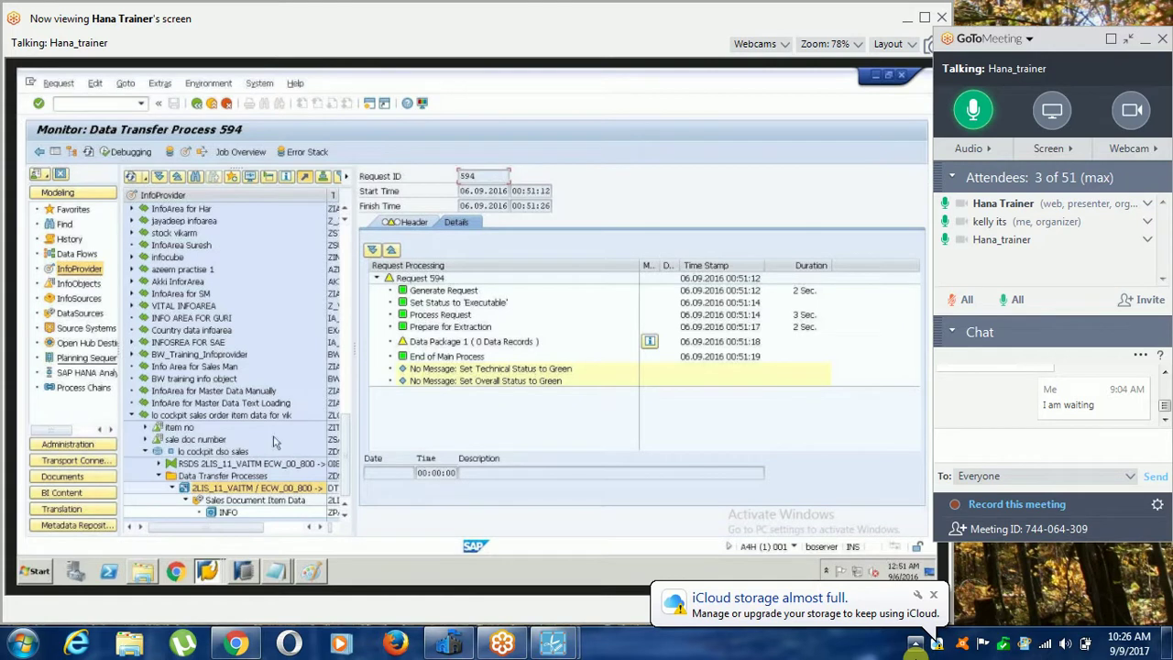
left_click(413, 342)
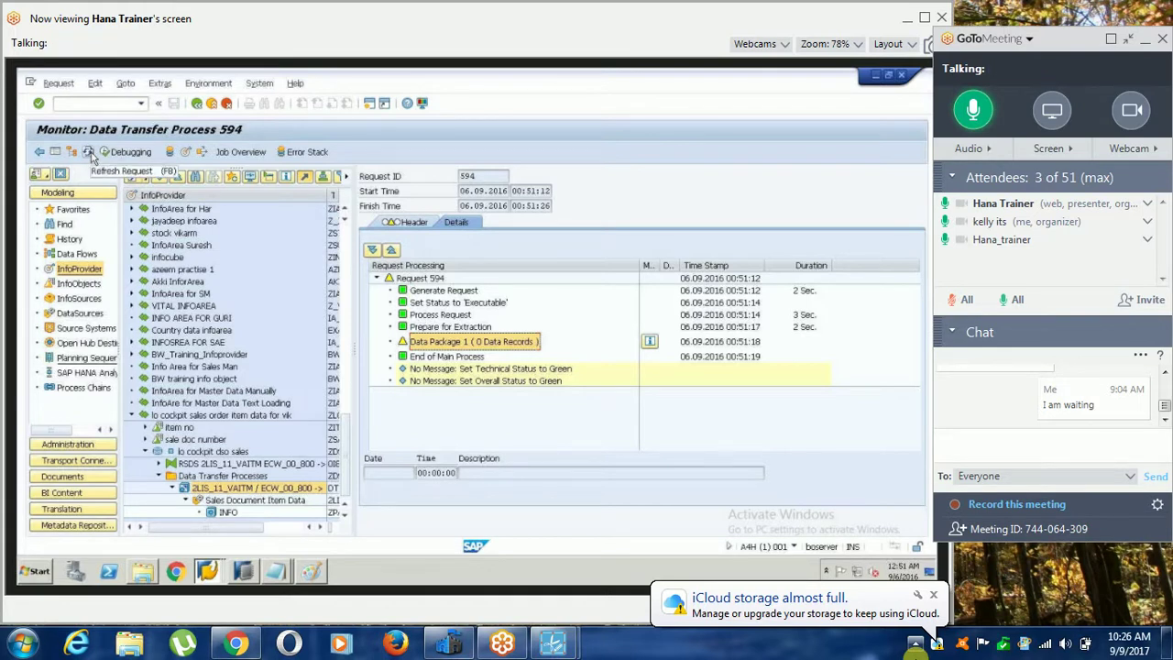
left_click(90, 154)
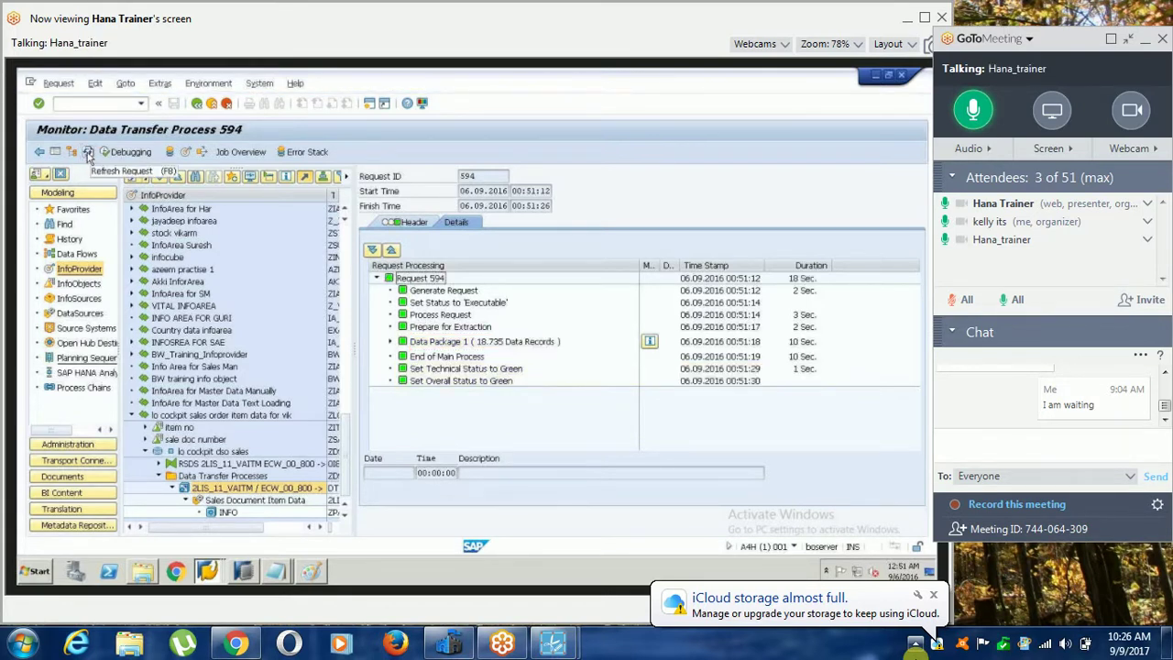
left_click(90, 153)
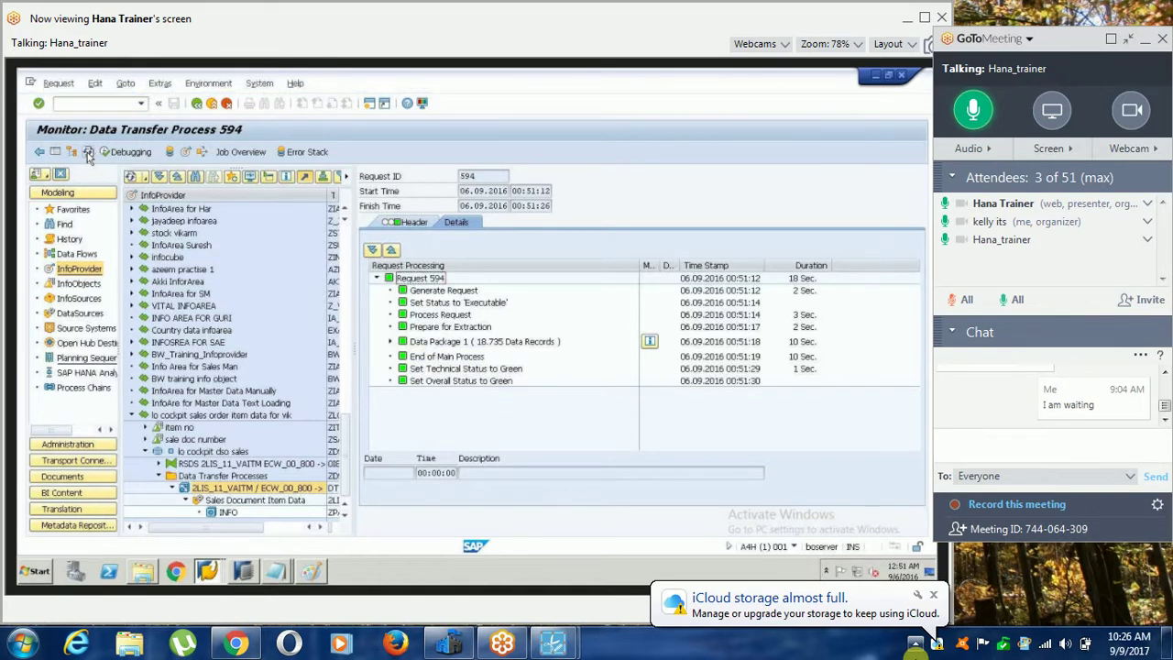
left_click(201, 451)
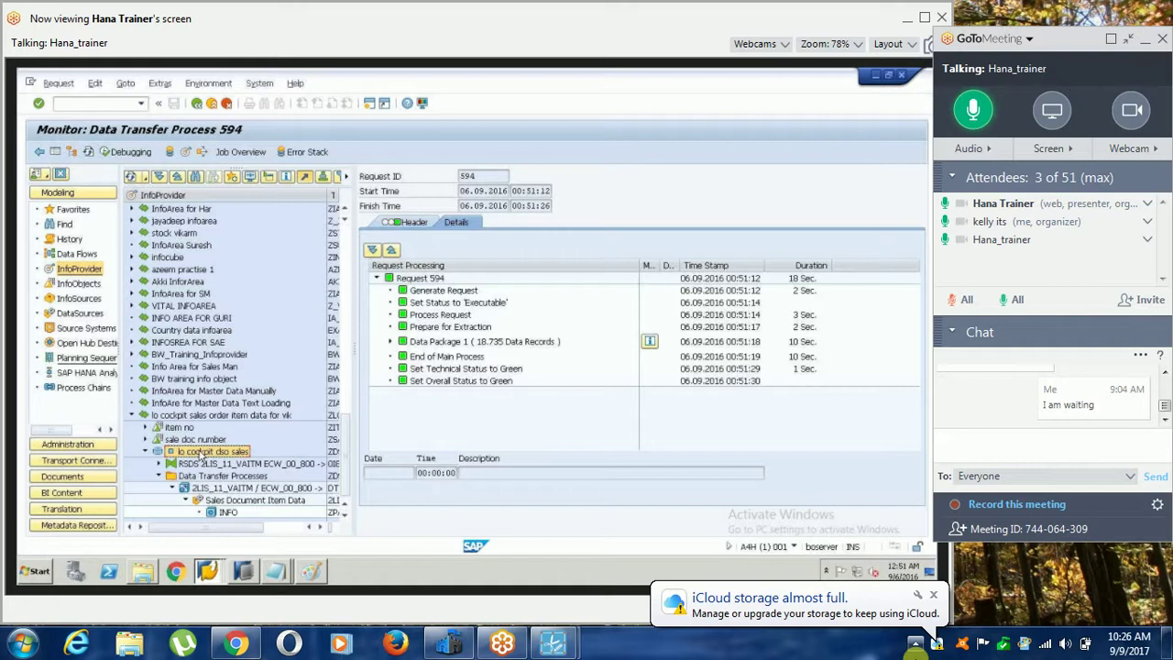
Manage the lo cockpit dso sales DSO, show its /BIC/AZDSO_LO40 active entries, then return to the Notepad notes.
right_click(199, 456)
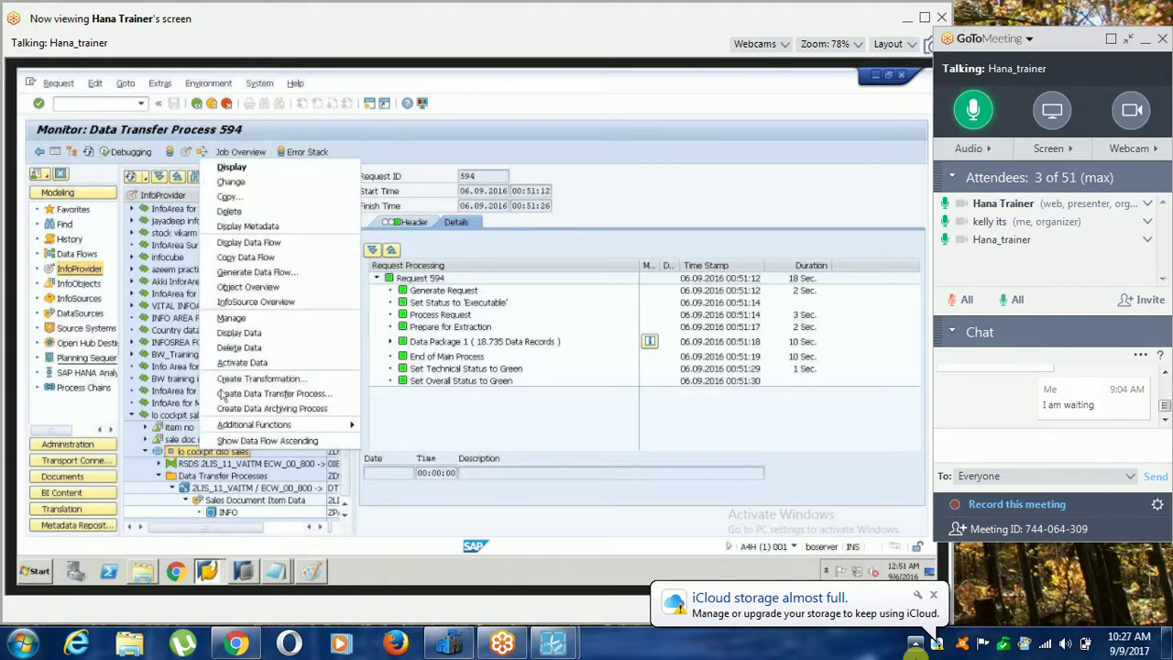
left_click(260, 317)
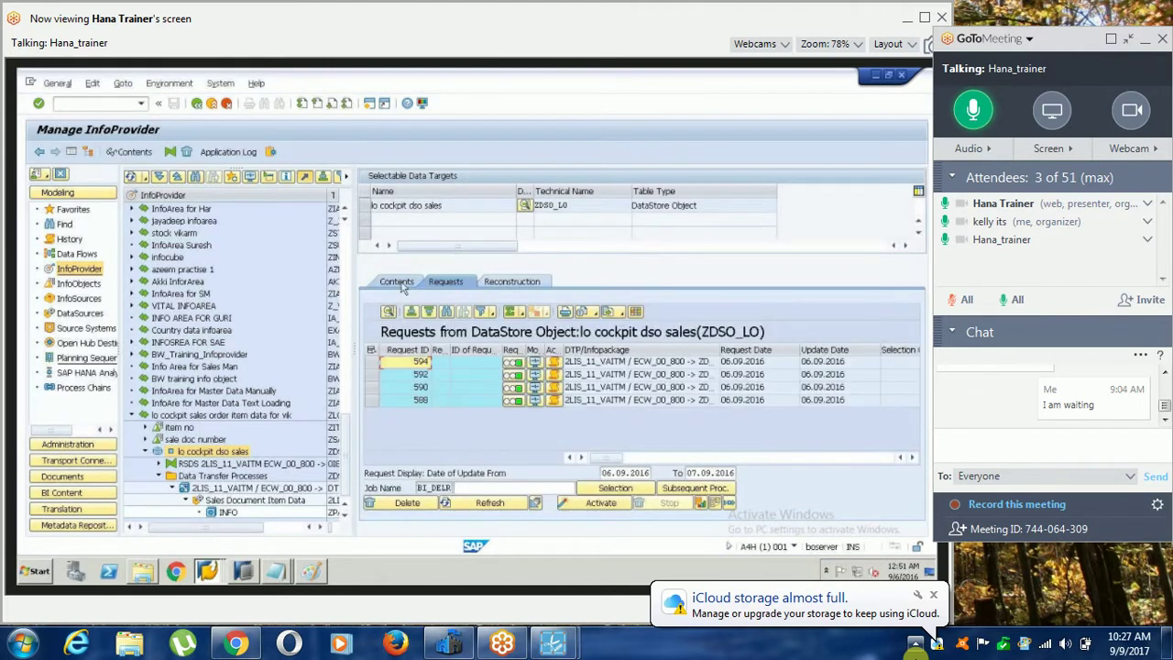
left_click(400, 283)
left_click(481, 473)
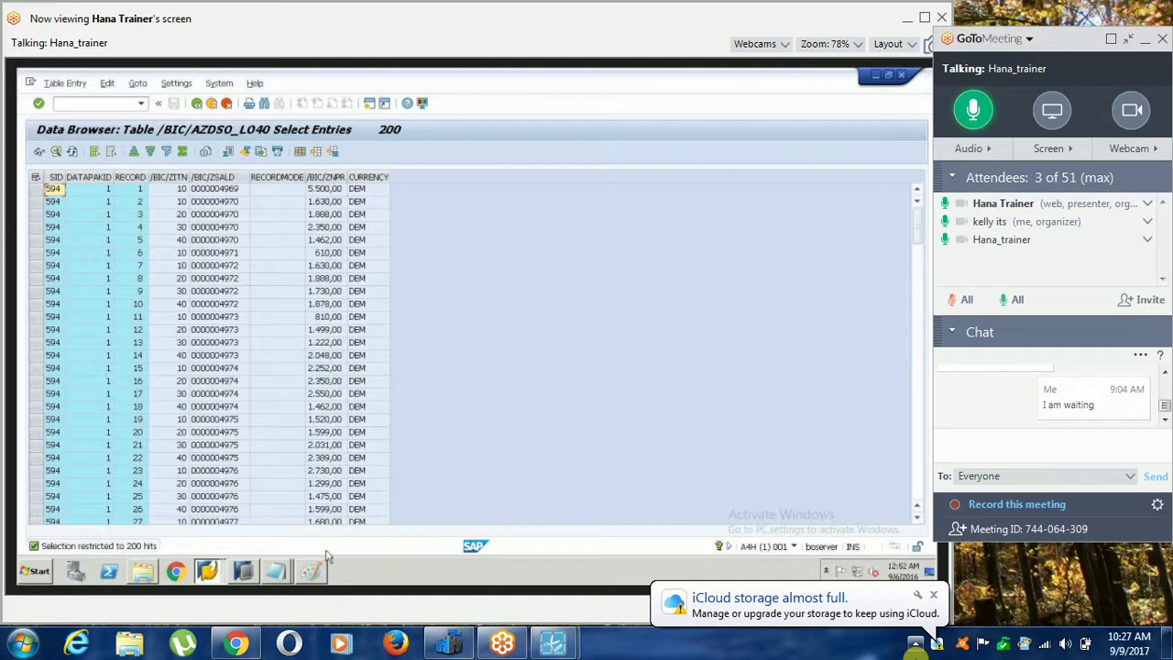
left_click(275, 575)
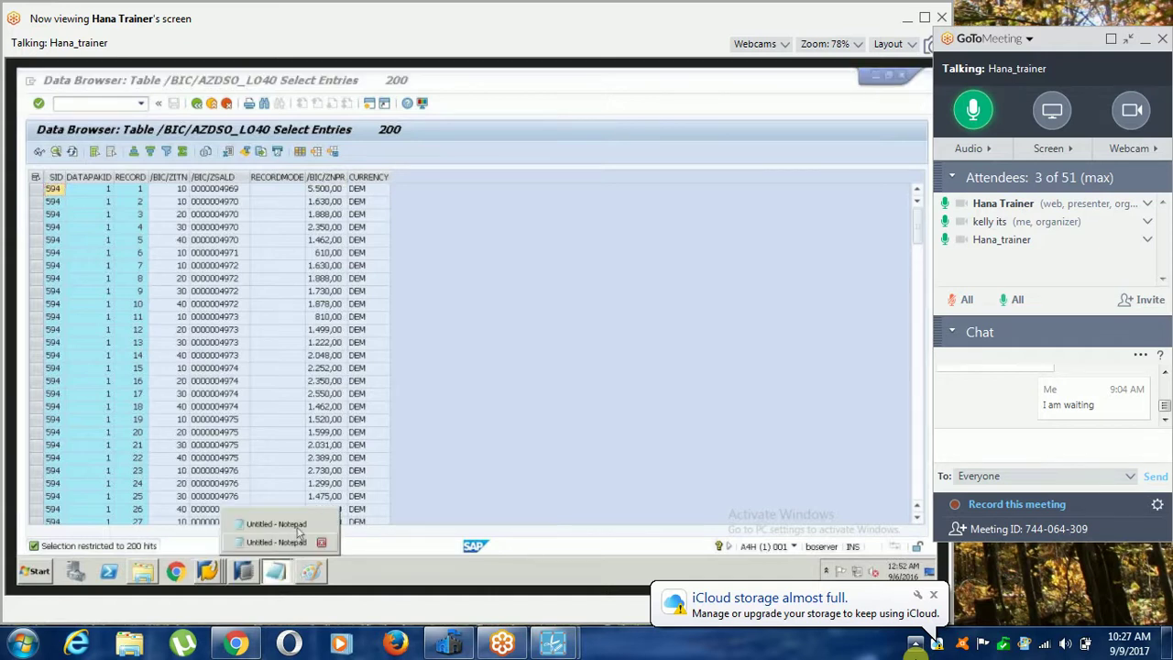
left_click(275, 523)
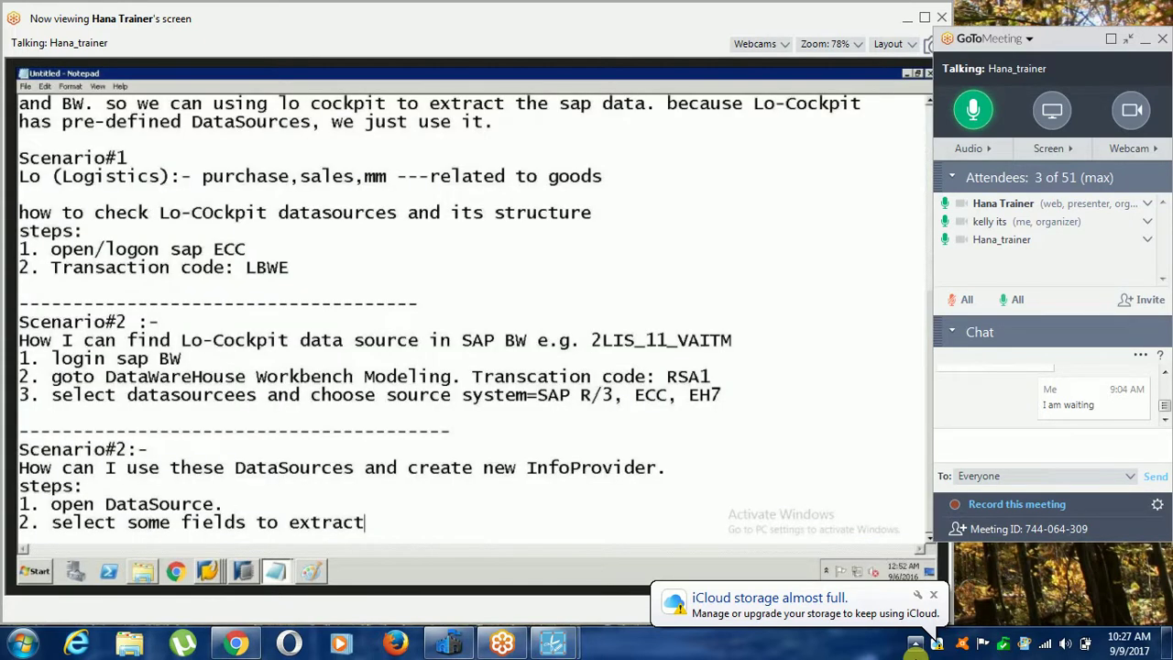
Add the note 'using Lo-Cockpit all modeling steps are same.' in a new paragraph.
key("Return")
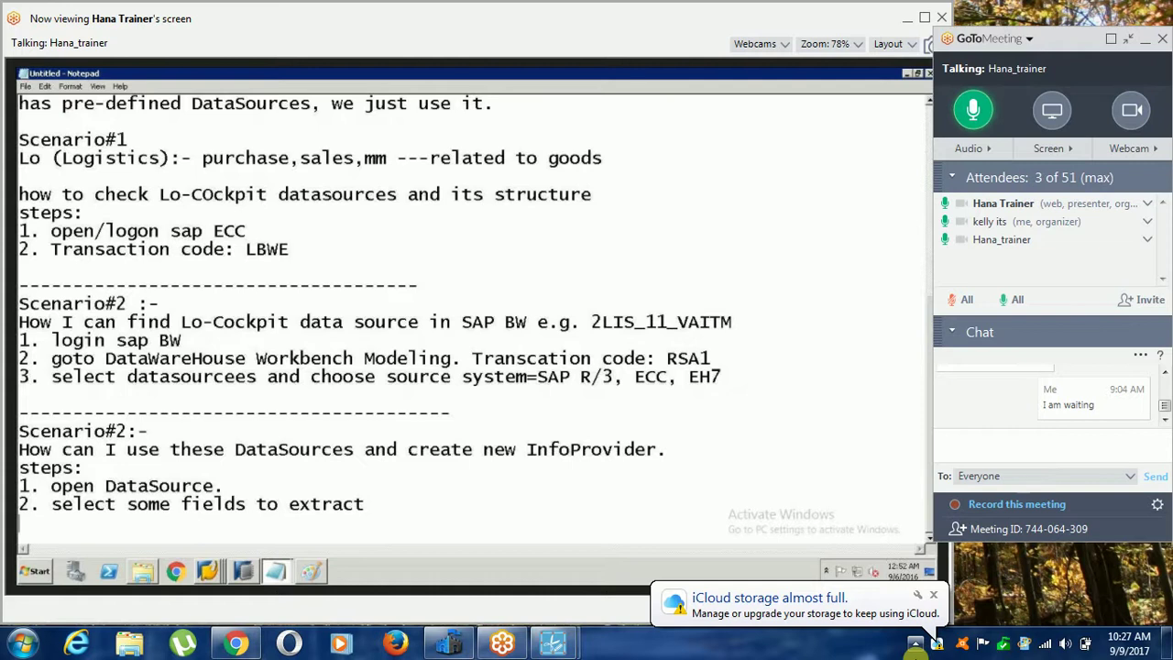
key("Return")
key("Return")
key("Return")
key("Return")
key("Return")
type("using ")
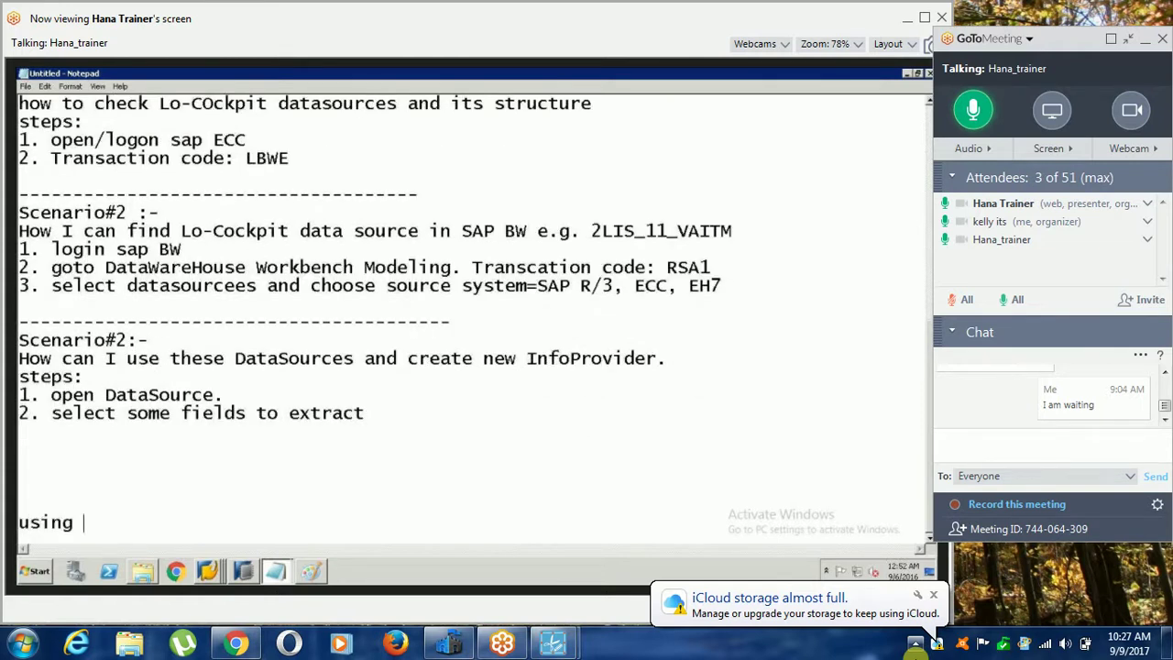
type("Lo-Cokc")
key("BackSpace")
key("BackSpace")
type("c")
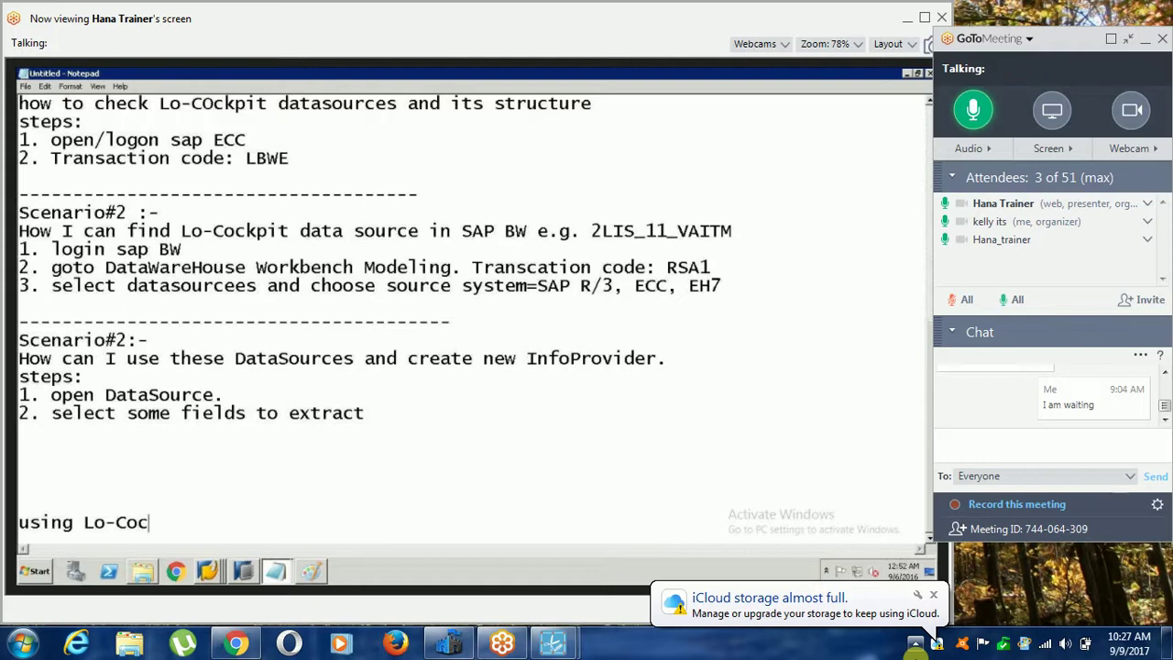
type("kpit all ")
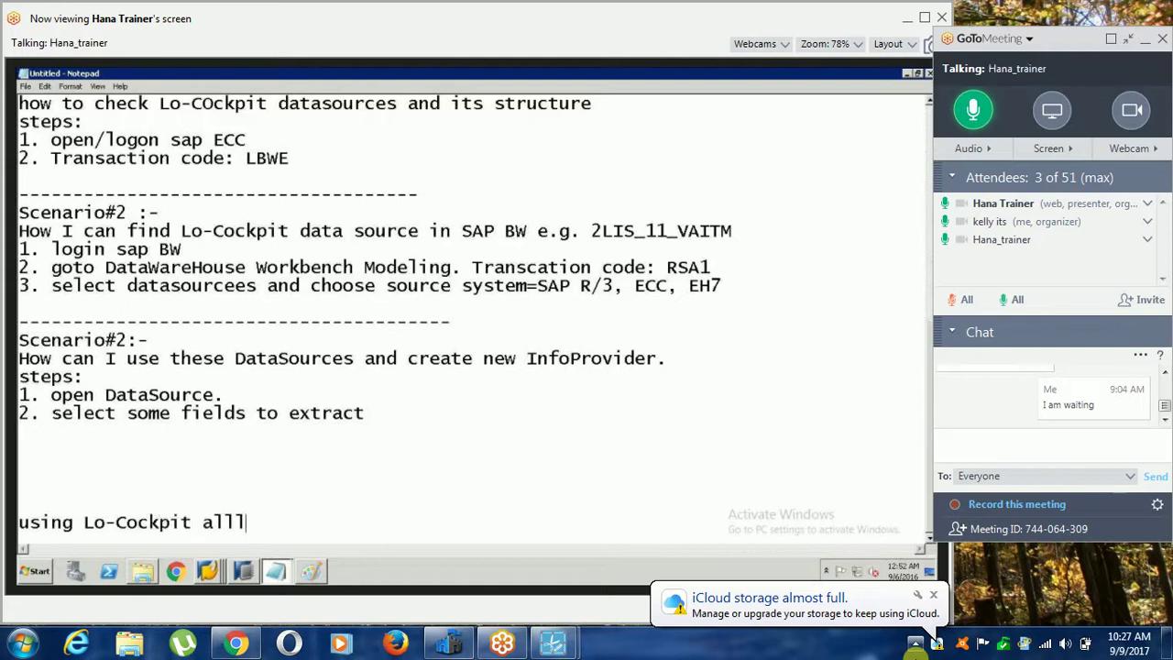
type("modeli")
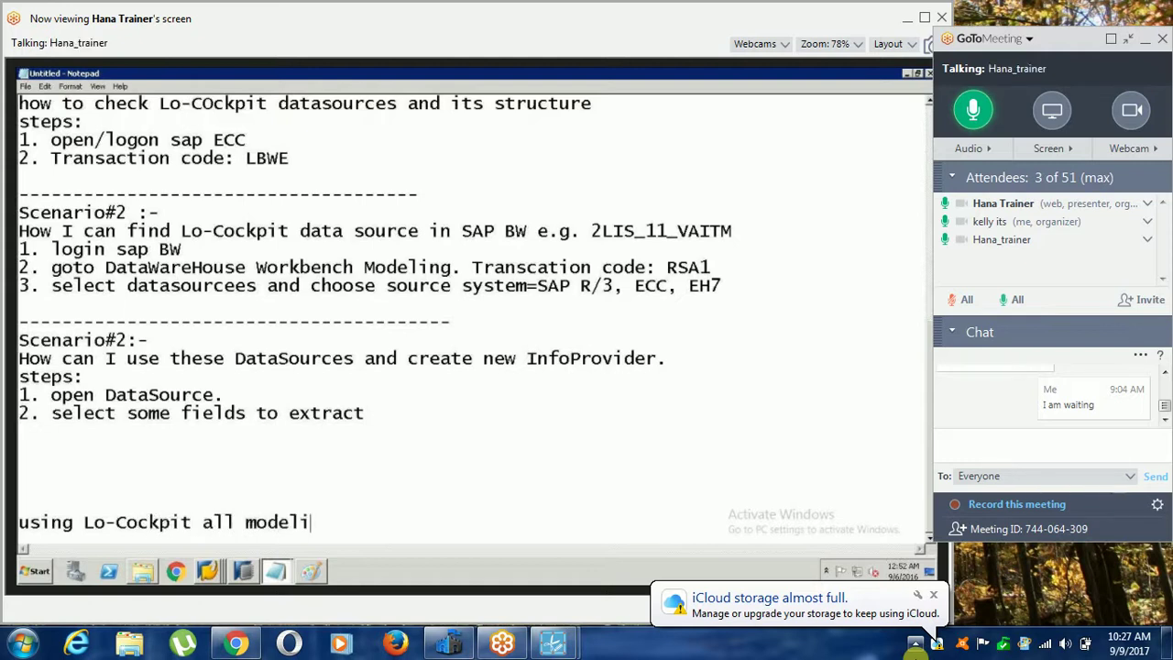
type("ng stesp")
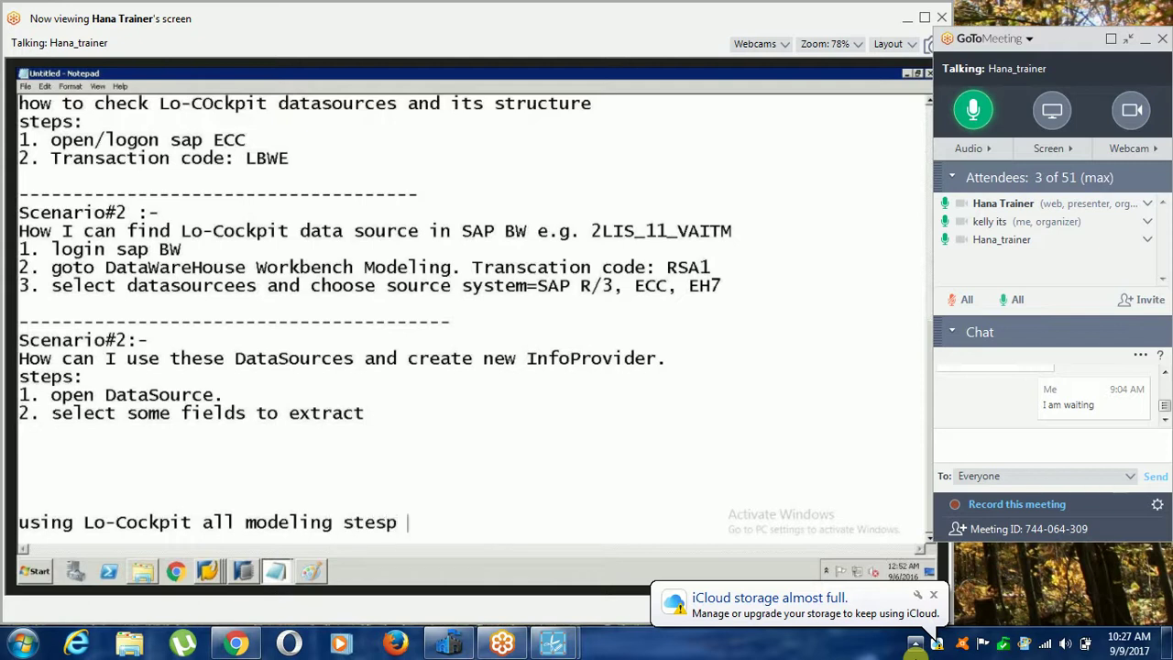
key("BackSpace")
key("BackSpace")
key("BackSpace")
type("ps are same.")
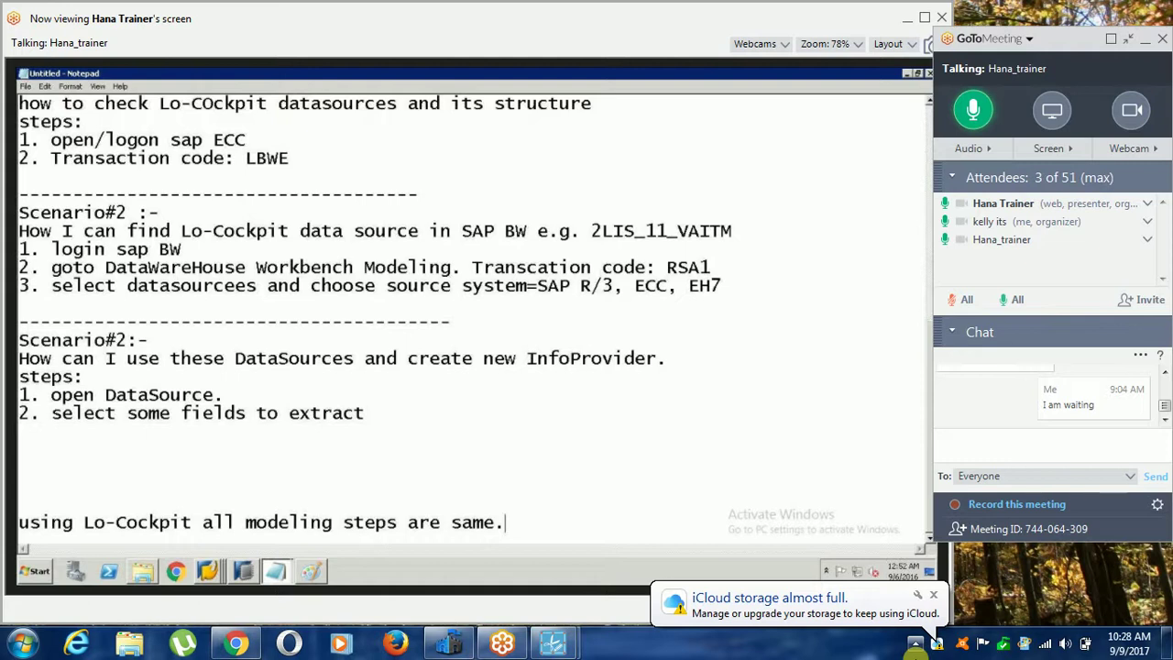
List '1. Create InfoObjects' and '2. Create DataSource (use PreDefined DataSource only)'.
key("Return")
type("1. cerate")
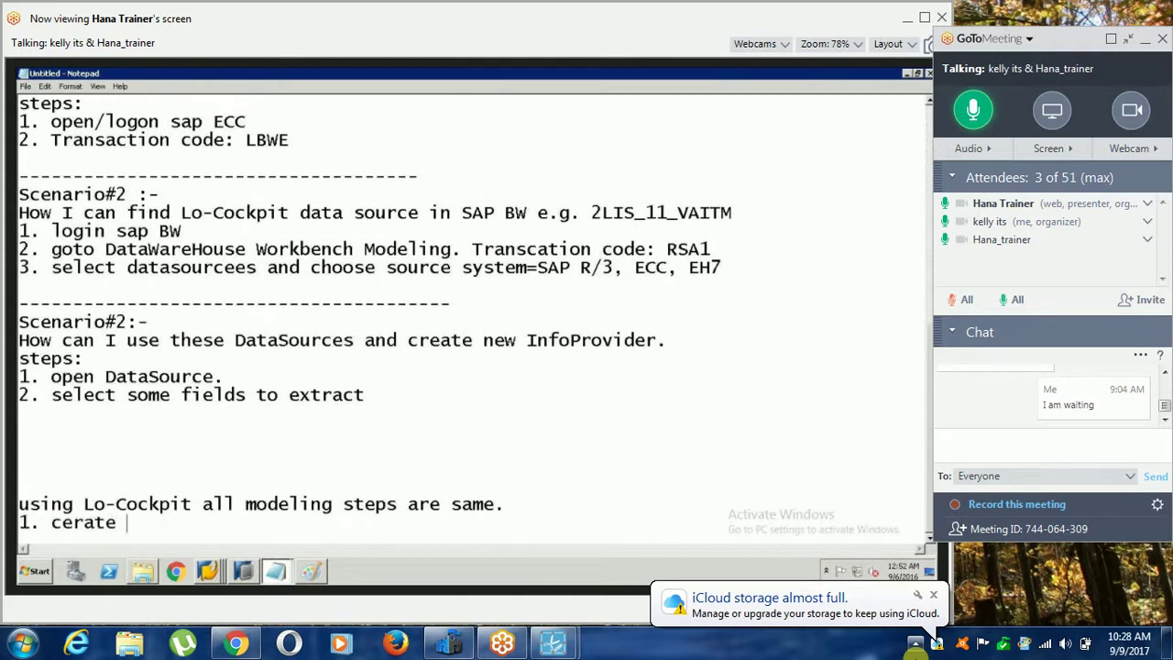
key("BackSpace")
key("BackSpace")
key("BackSpace")
key("BackSpace")
key("BackSpace")
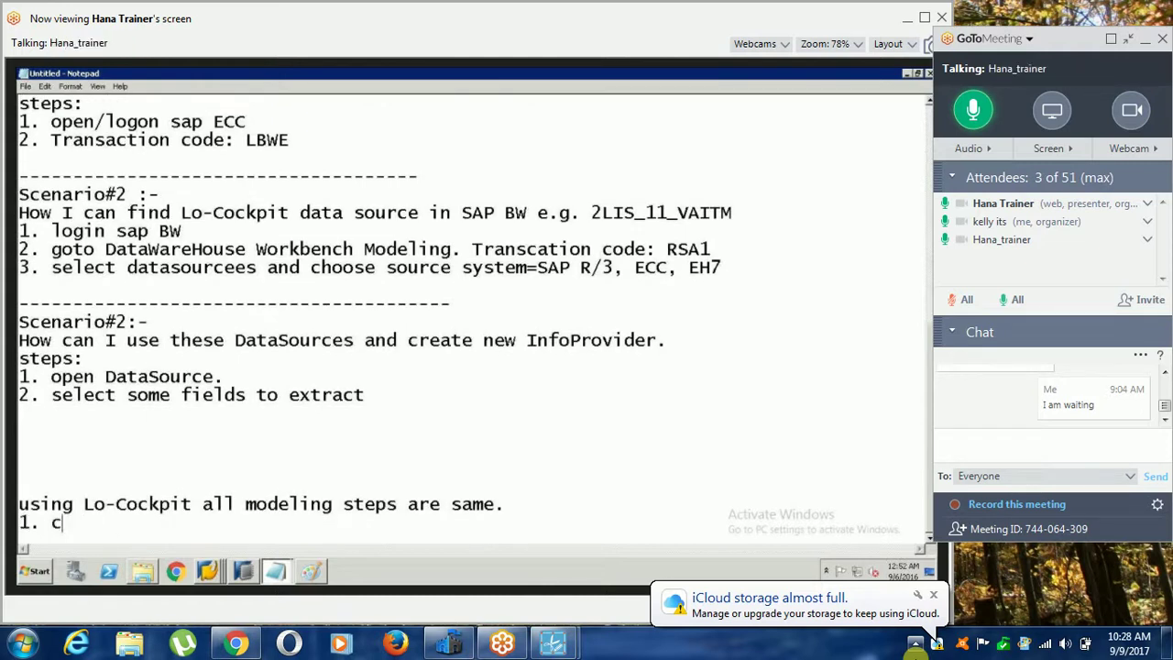
type("reate InfoO")
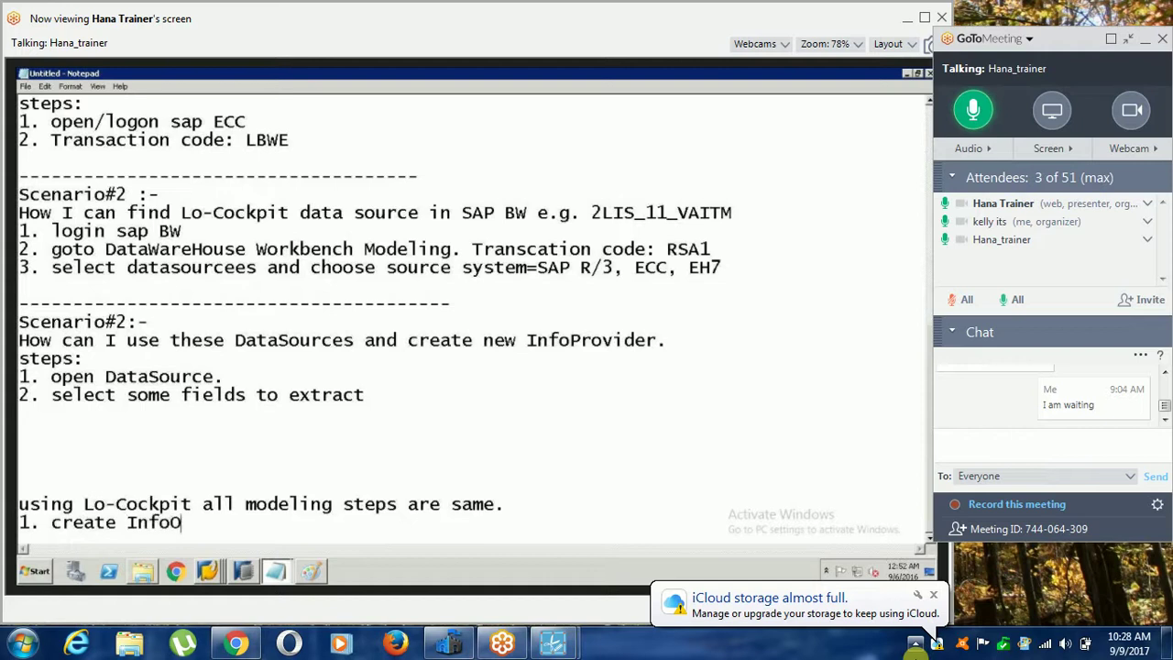
type("bjects")
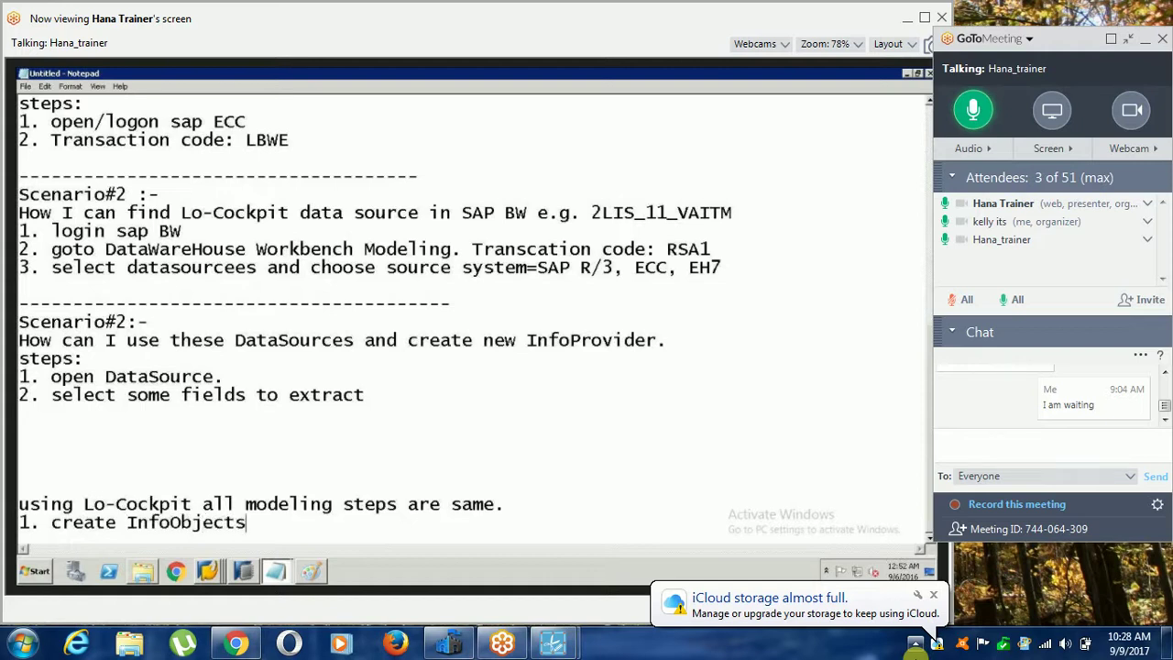
key("Return")
type("2. Create DataSu")
key("BackSpace")
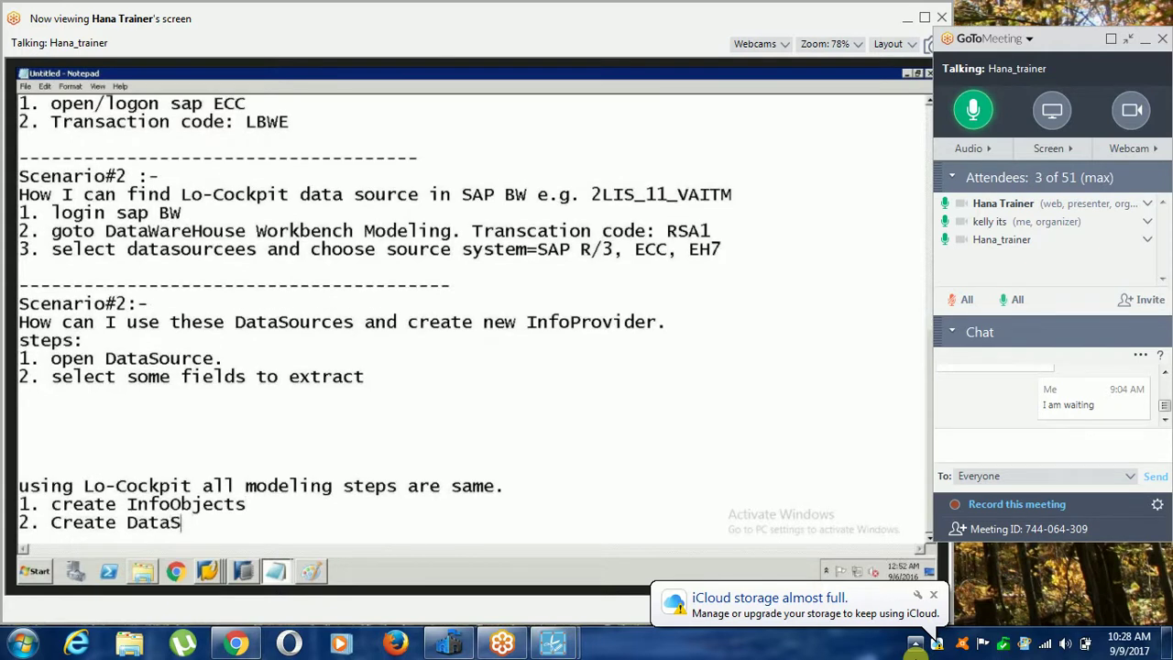
type("ource (no")
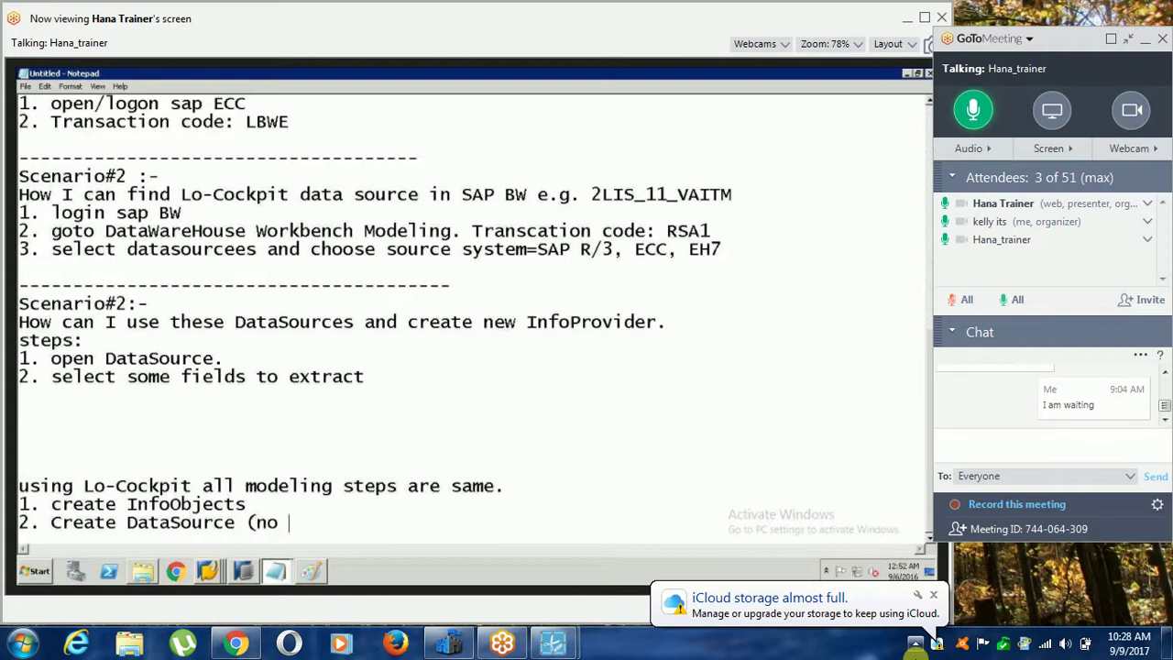
key("BackSpace")
key("BackSpace")
key("BackSpace")
type("Predef")
key("BackSpace")
key("BackSpace")
key("BackSpace")
key("BackSpace")
key("BackSpace")
key("BackSpace")
type("use PreDefined ")
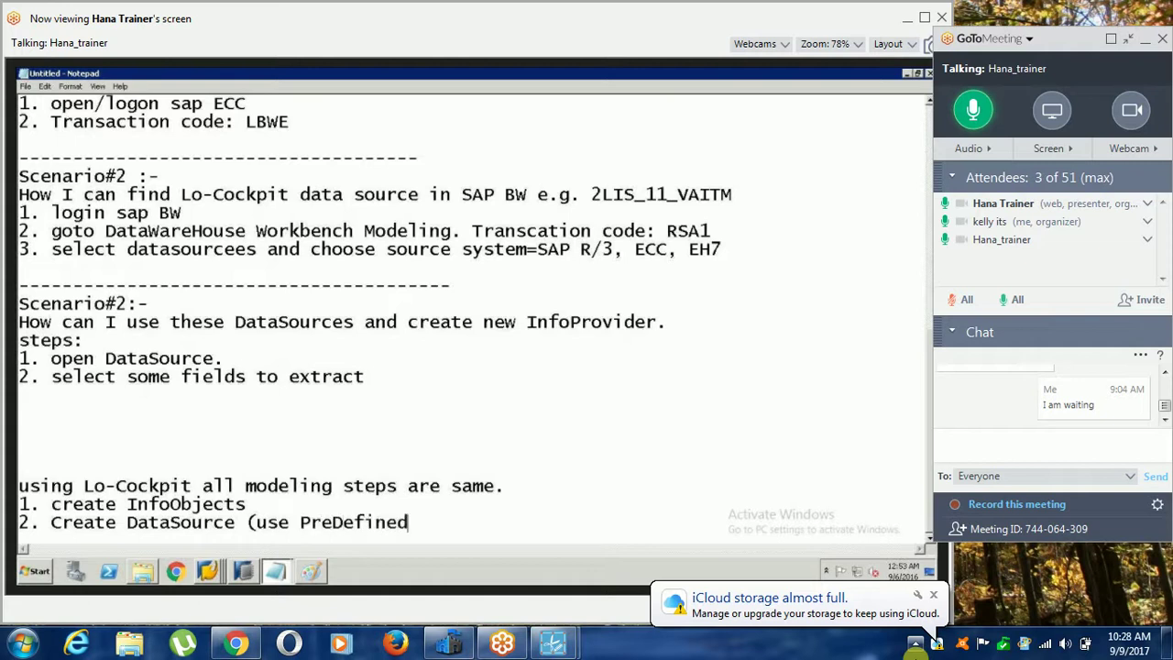
type("DataSource o")
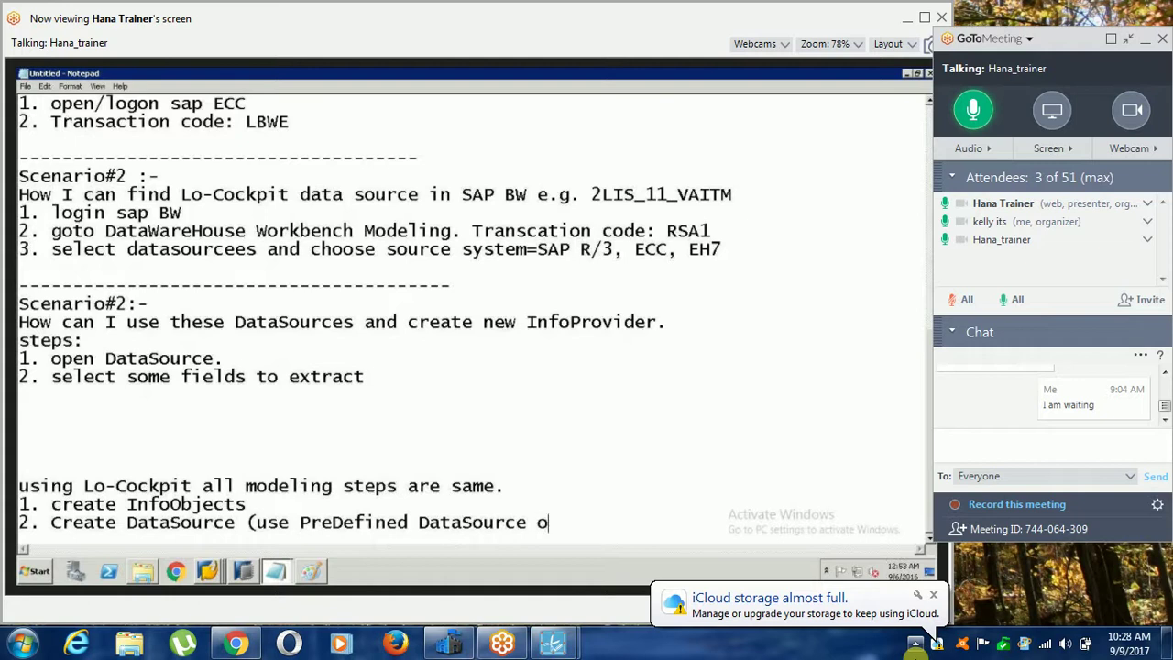
type("nly)")
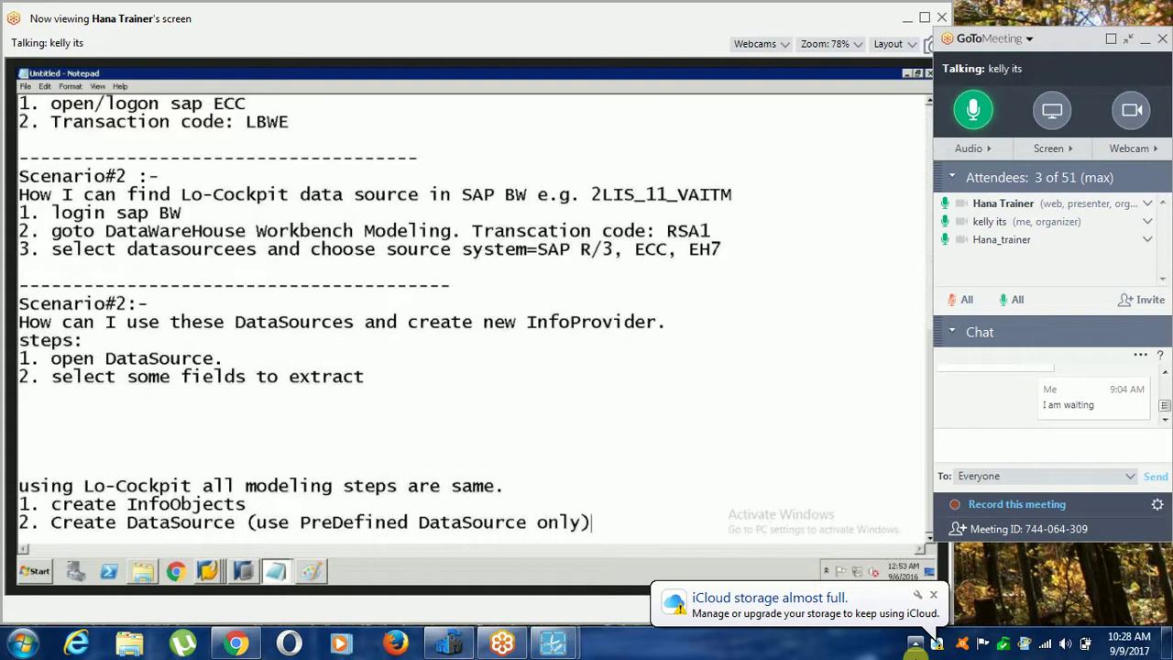
Start step '3.' and select the Lo-Cockpit data source question line.
key("Return")
type("3.")
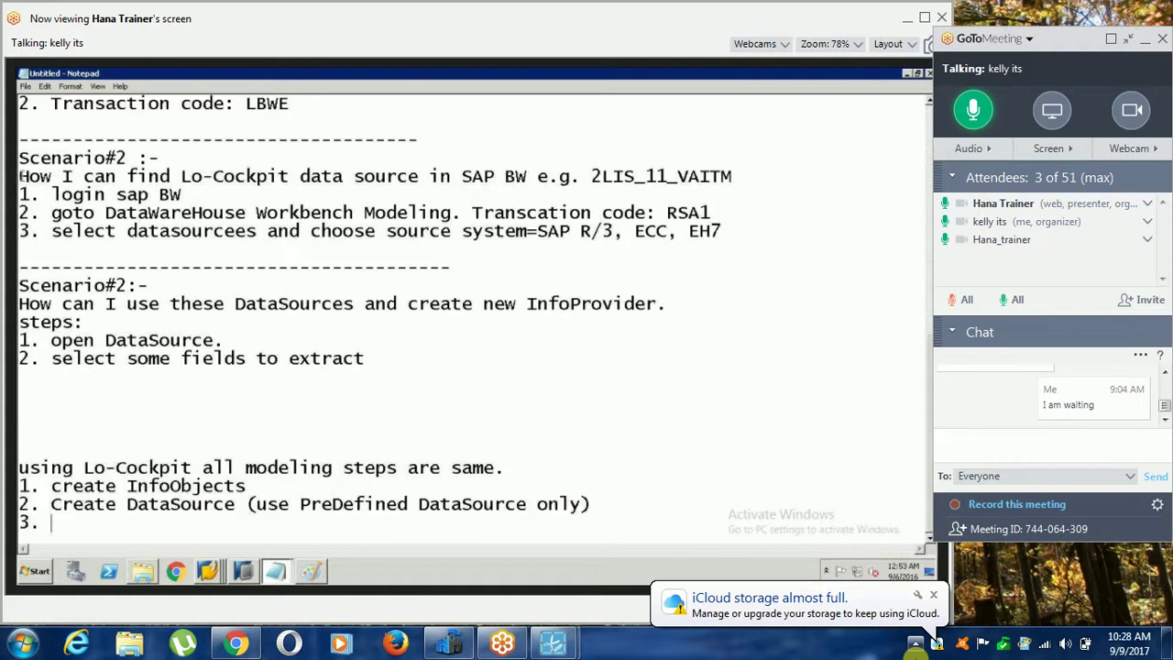
left_click_drag(20, 176, 689, 179)
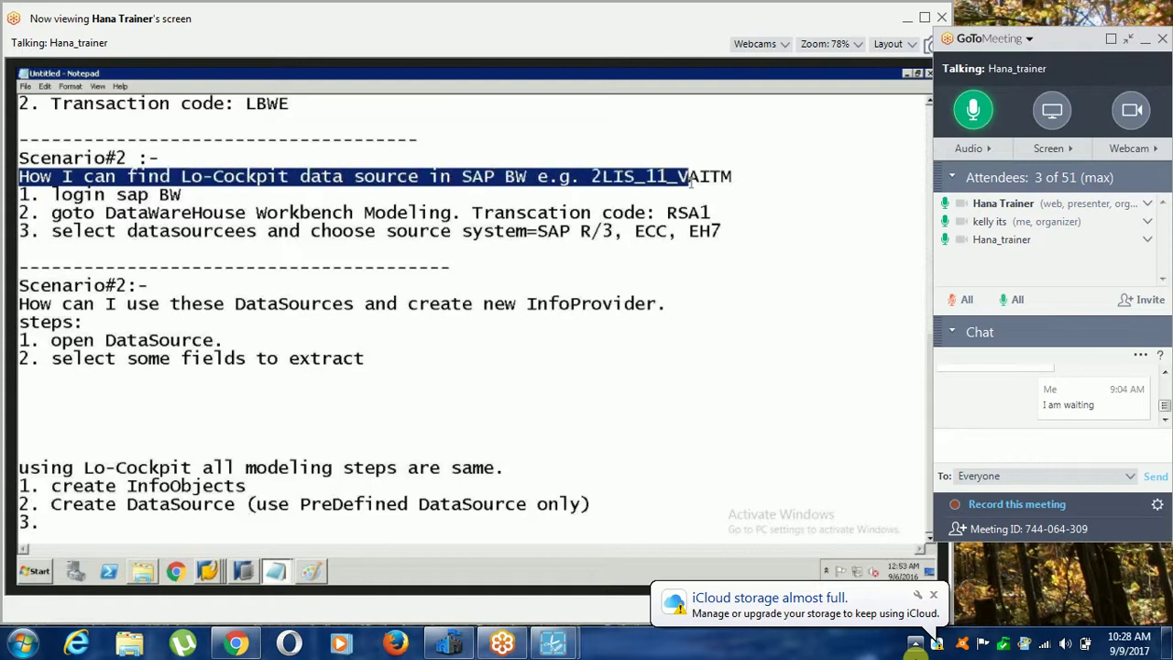
left_click(209, 569)
left_click(209, 570)
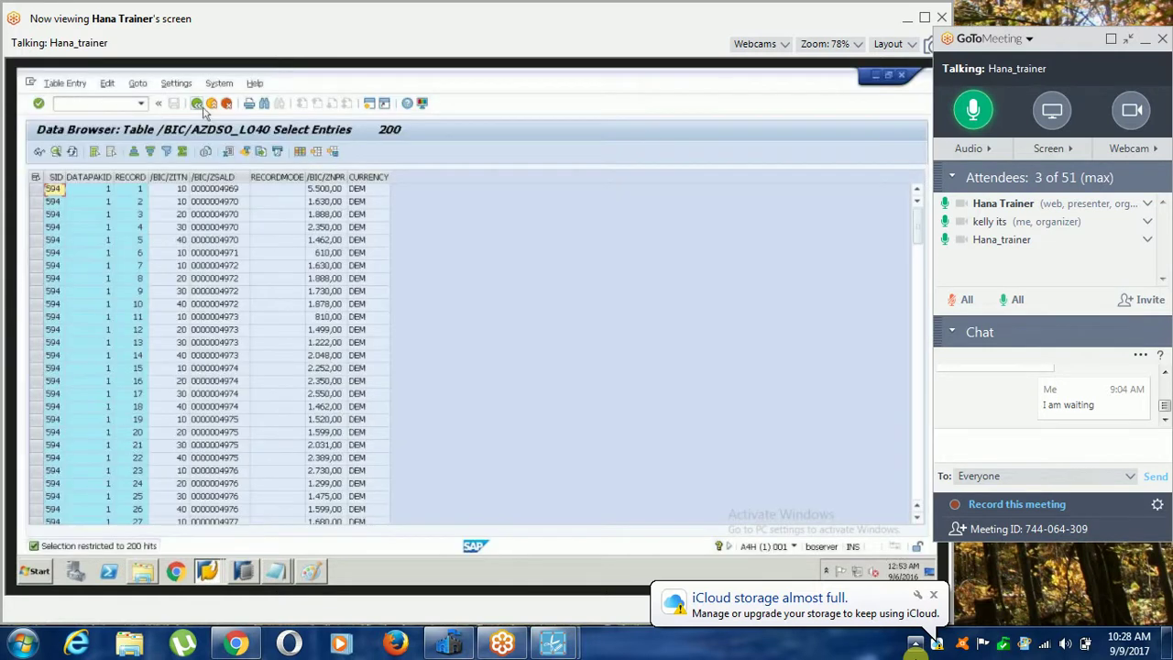
Leave the DSO table data browser and return to the workbench modeling view.
left_click(196, 102)
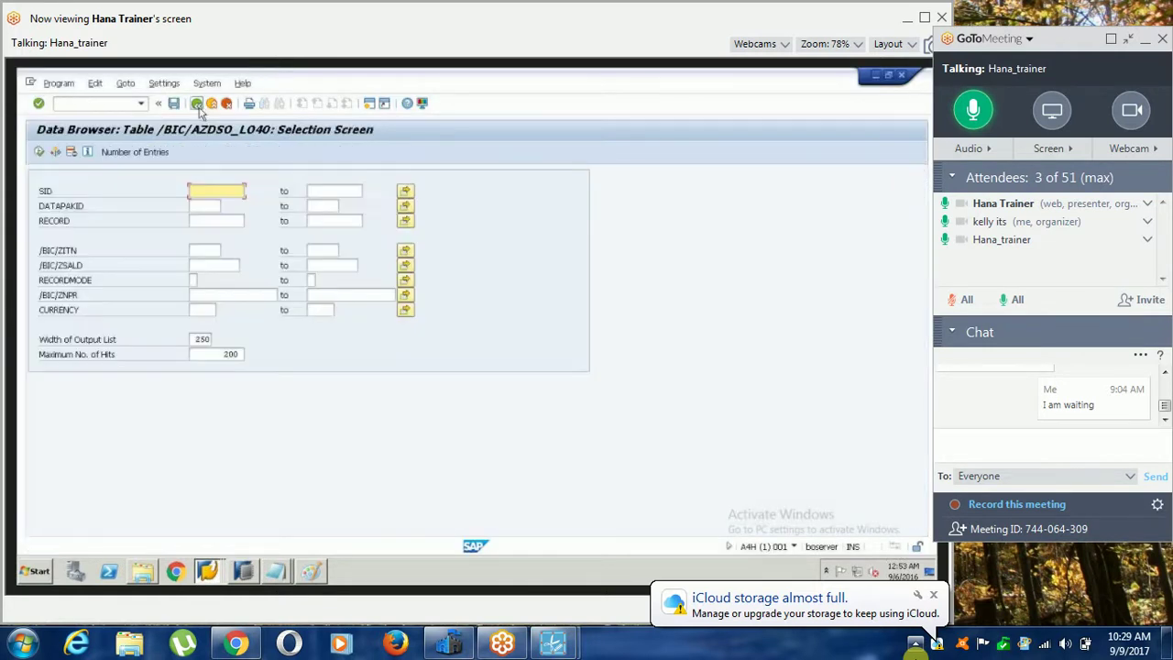
left_click(197, 104)
left_click(197, 104)
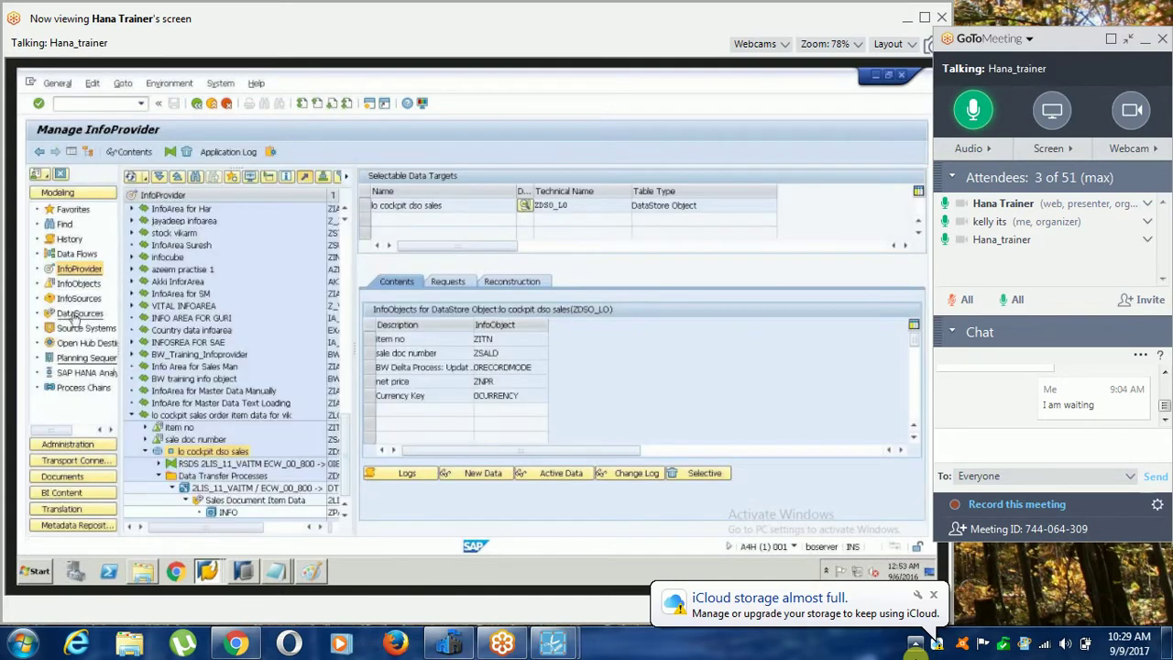
Show the DataSources tree and browse the source system choices for ECW_00_800.
left_click(77, 315)
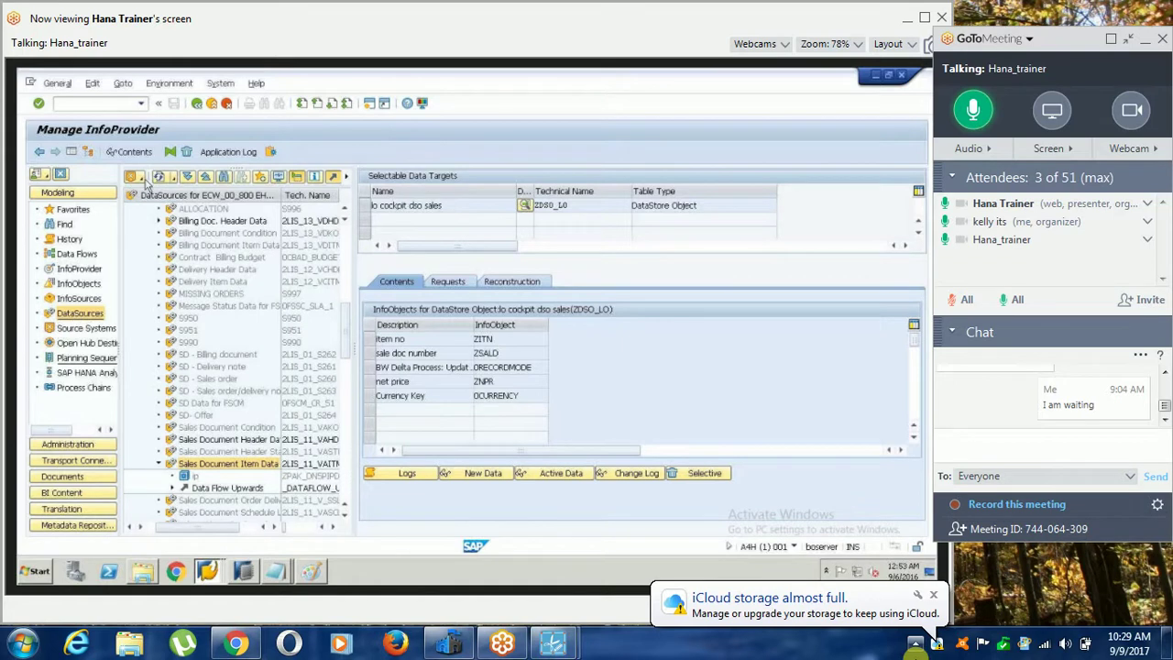
left_click(142, 176)
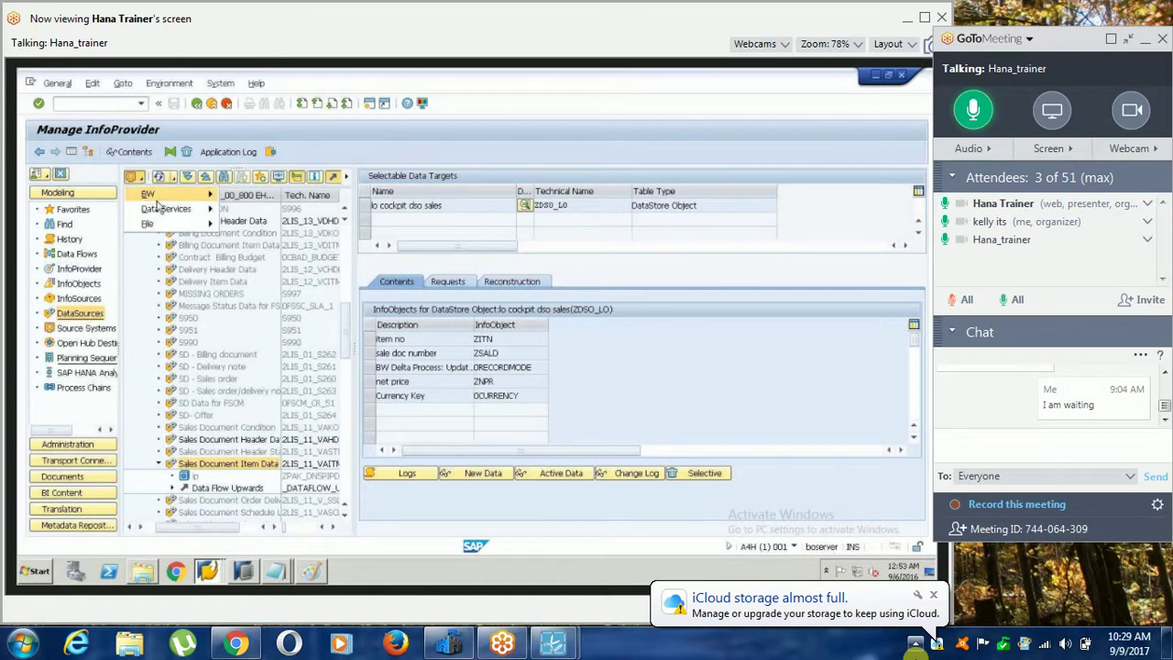
mouse_move(183, 194)
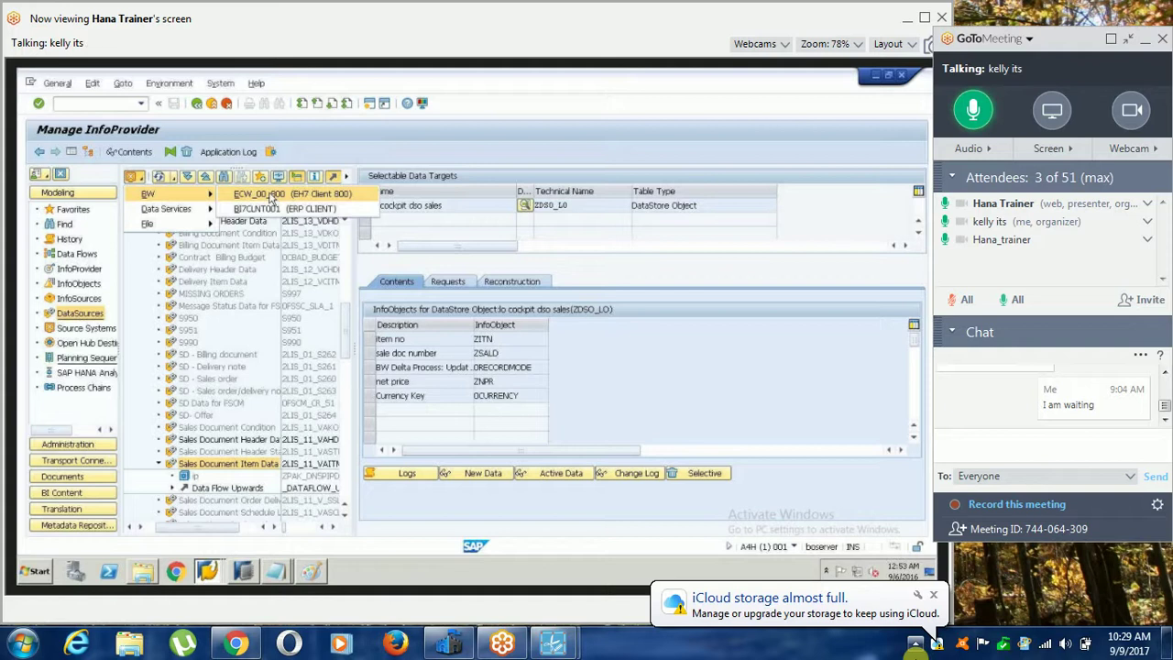
left_click(167, 237)
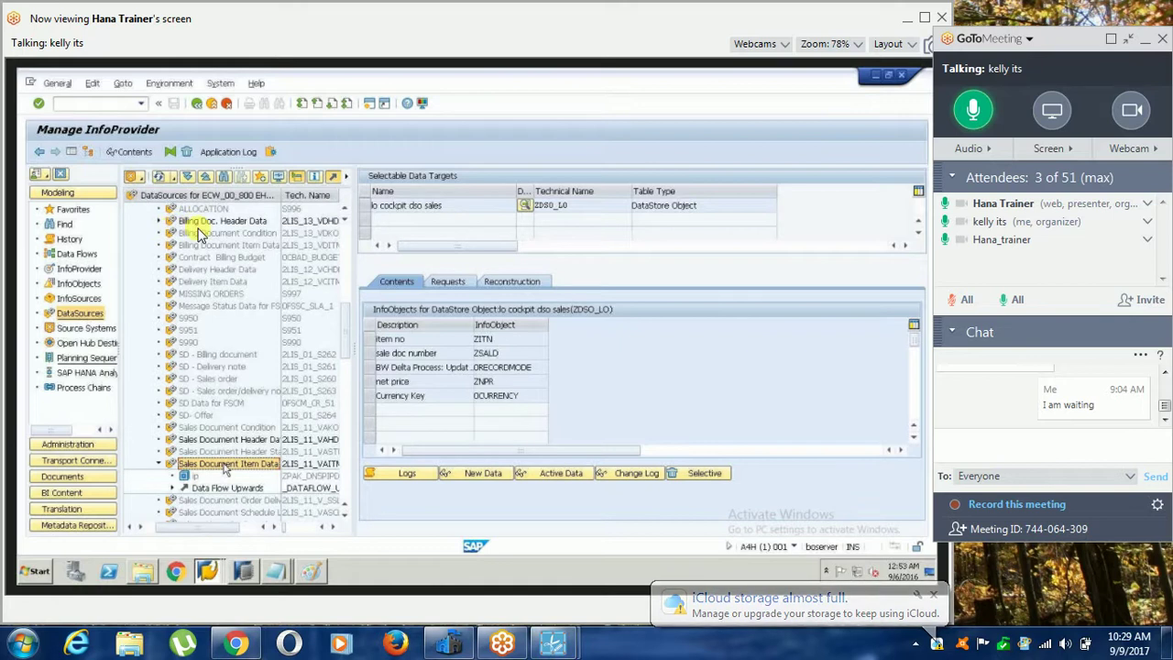
left_click(133, 176)
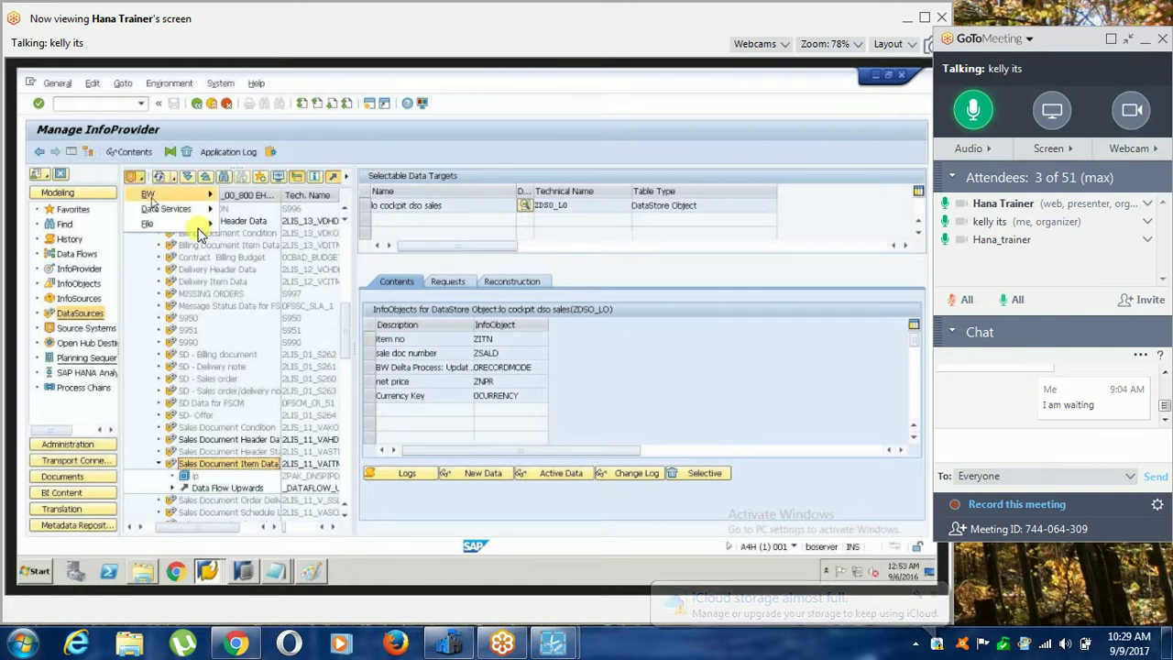
mouse_move(151, 197)
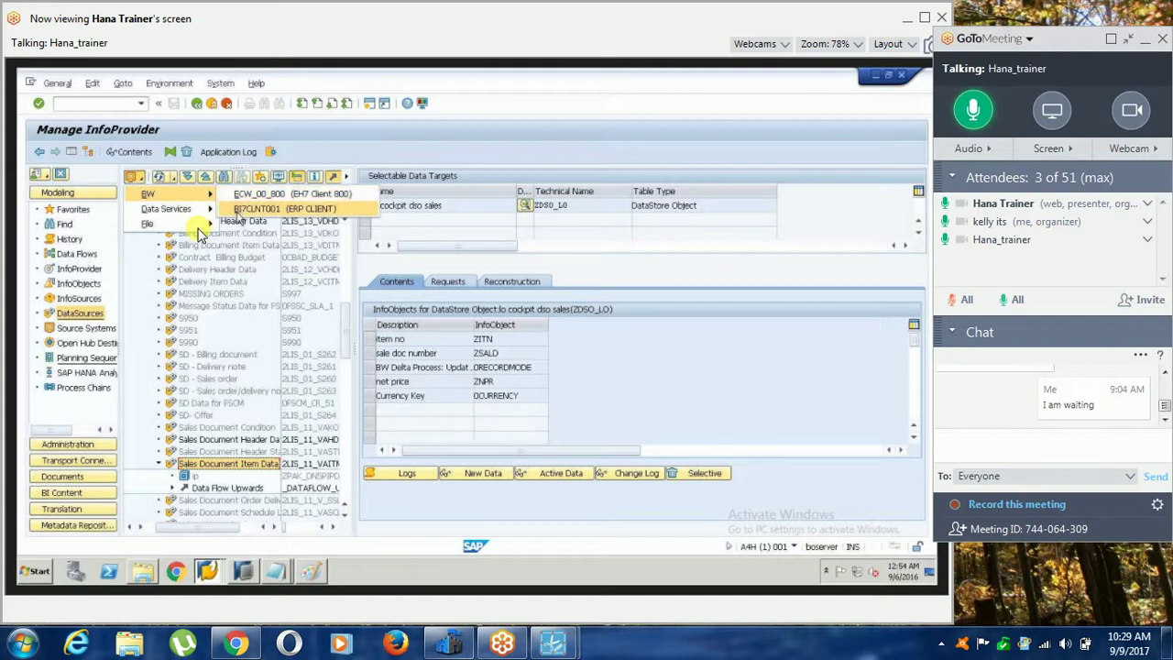
left_click(236, 216)
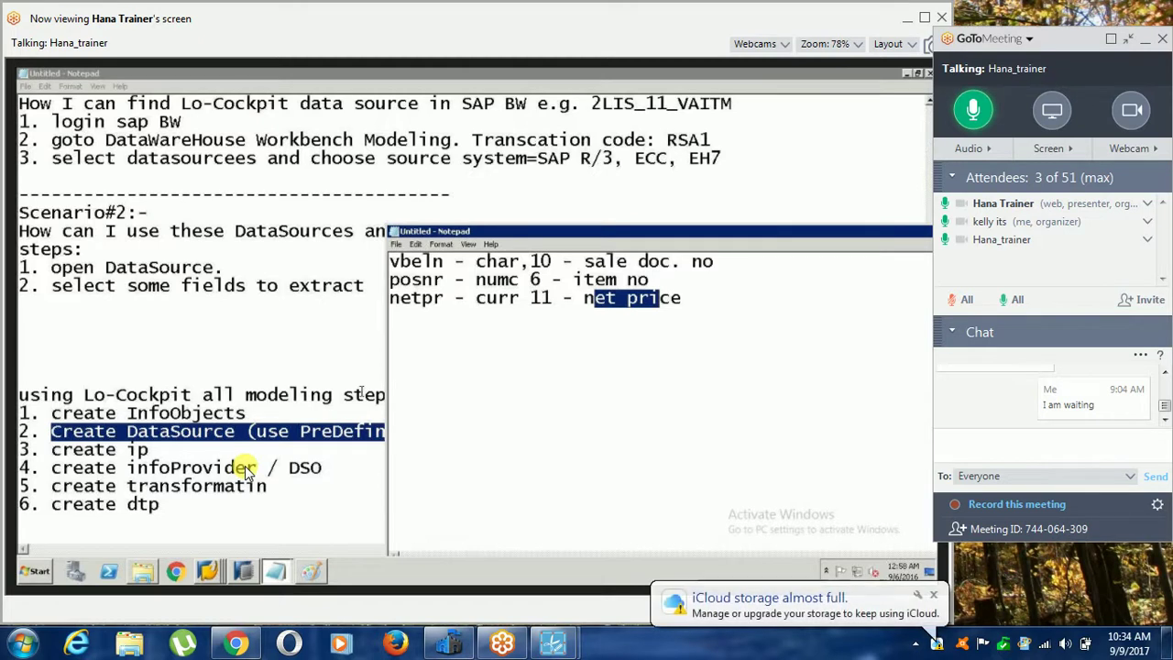
Save the Lo-Cockpit notes to the Desktop as a text file named with 'class 09092017'.
left_click(361, 392)
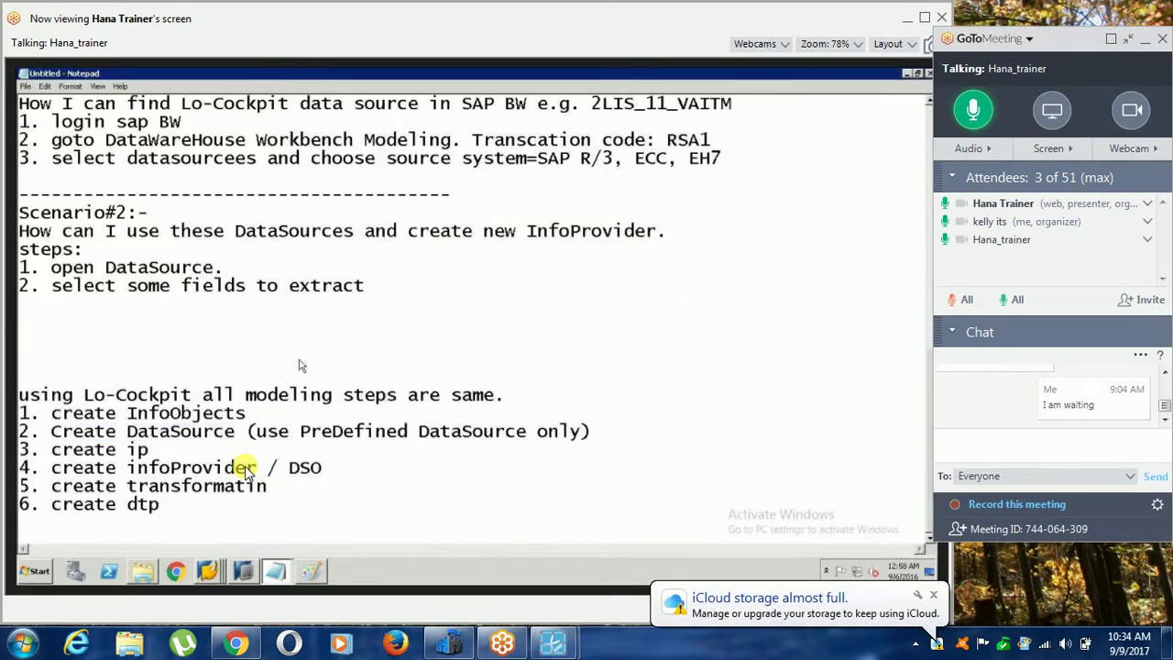
key("ctrl+s")
type("vikarm sd")
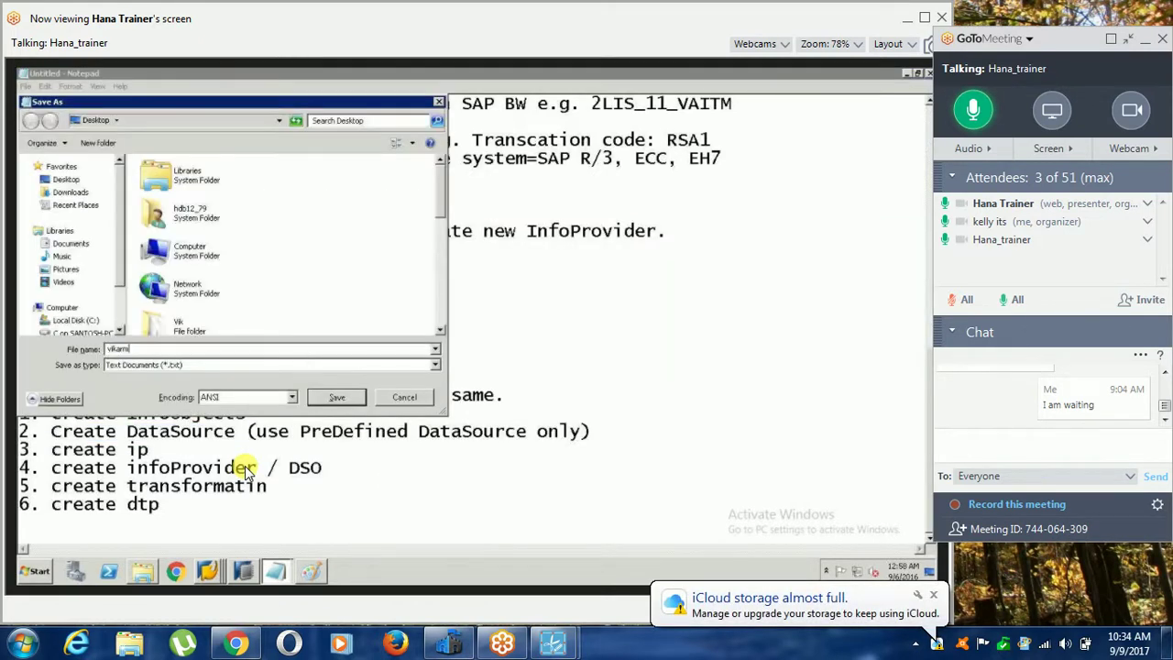
key("BackSpace")
key("BackSpace")
type("class 0")
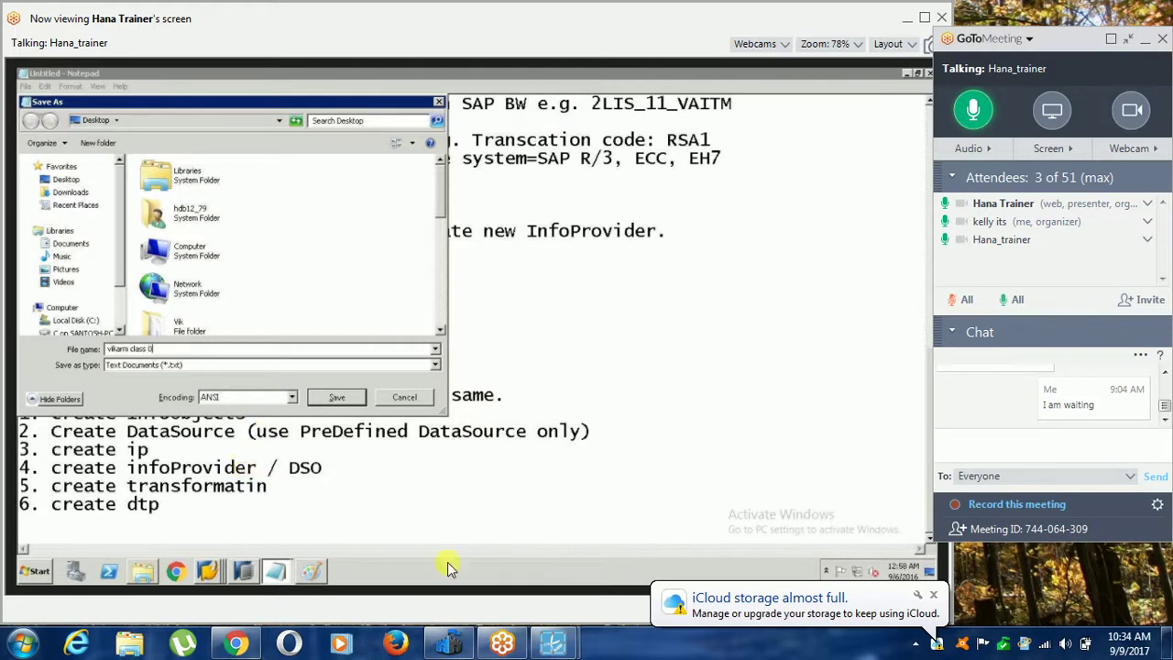
type("9092017")
left_click(931, 600)
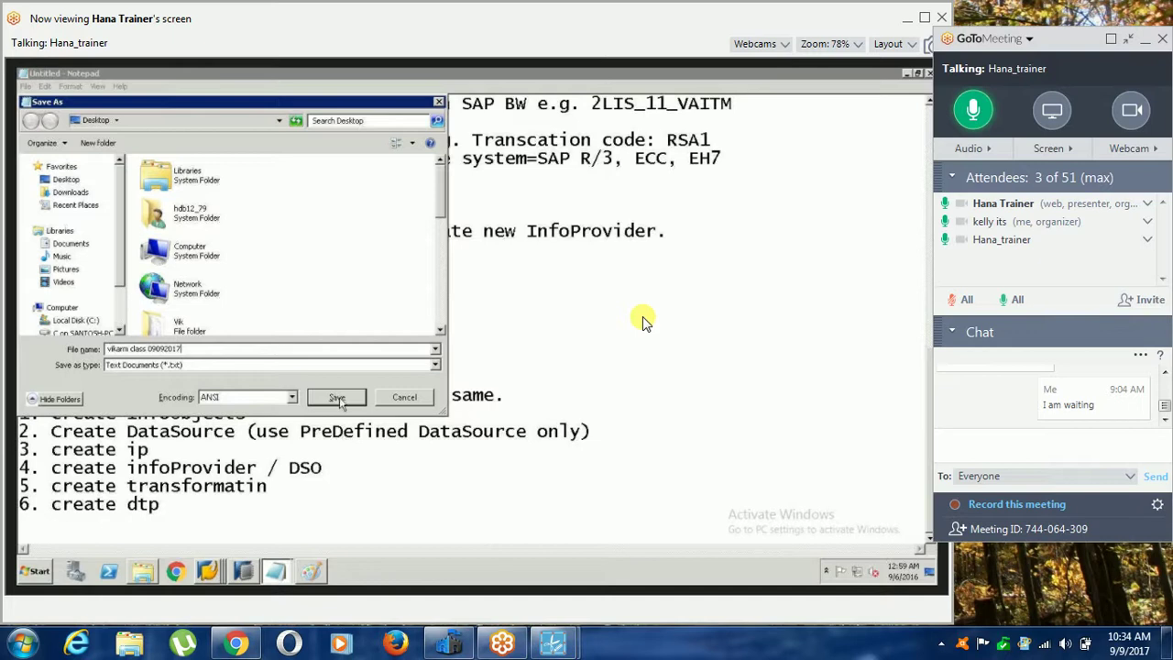
left_click(337, 397)
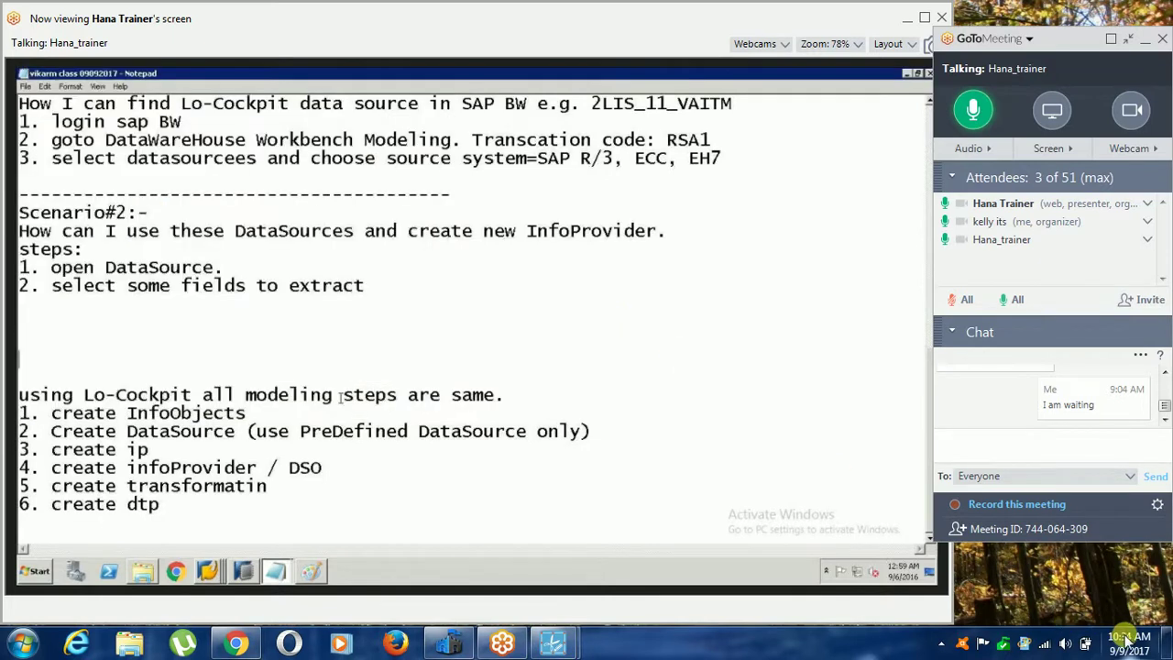
left_click(1129, 641)
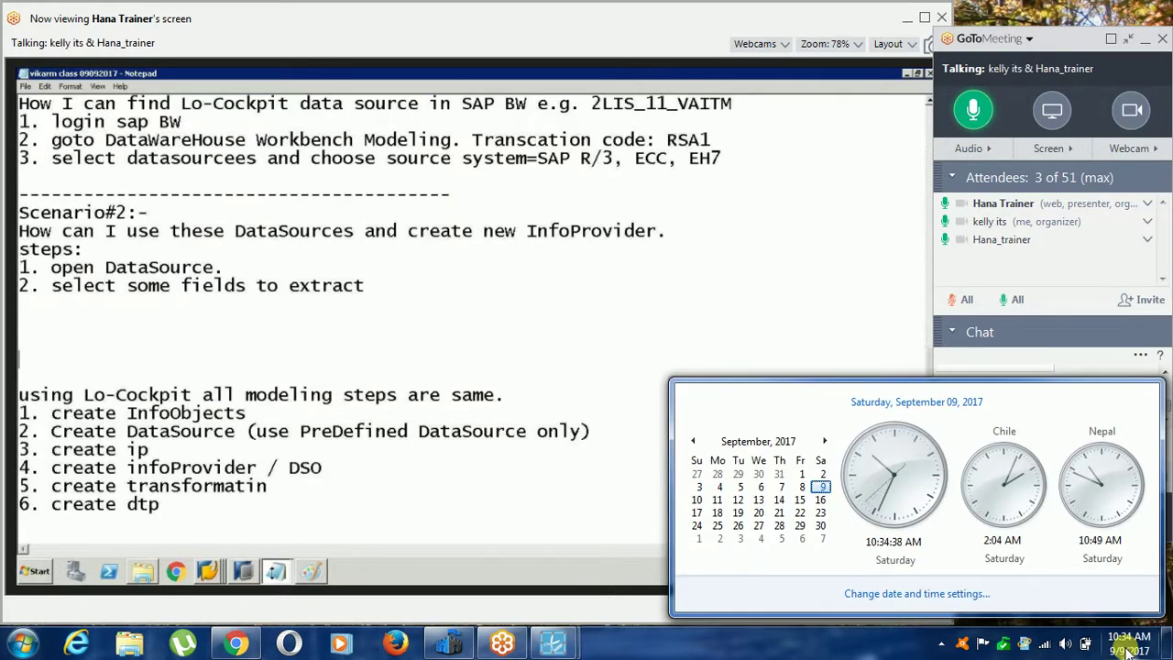
Begin saving the untitled field-list notes, entering a file name in Save As.
left_click(307, 542)
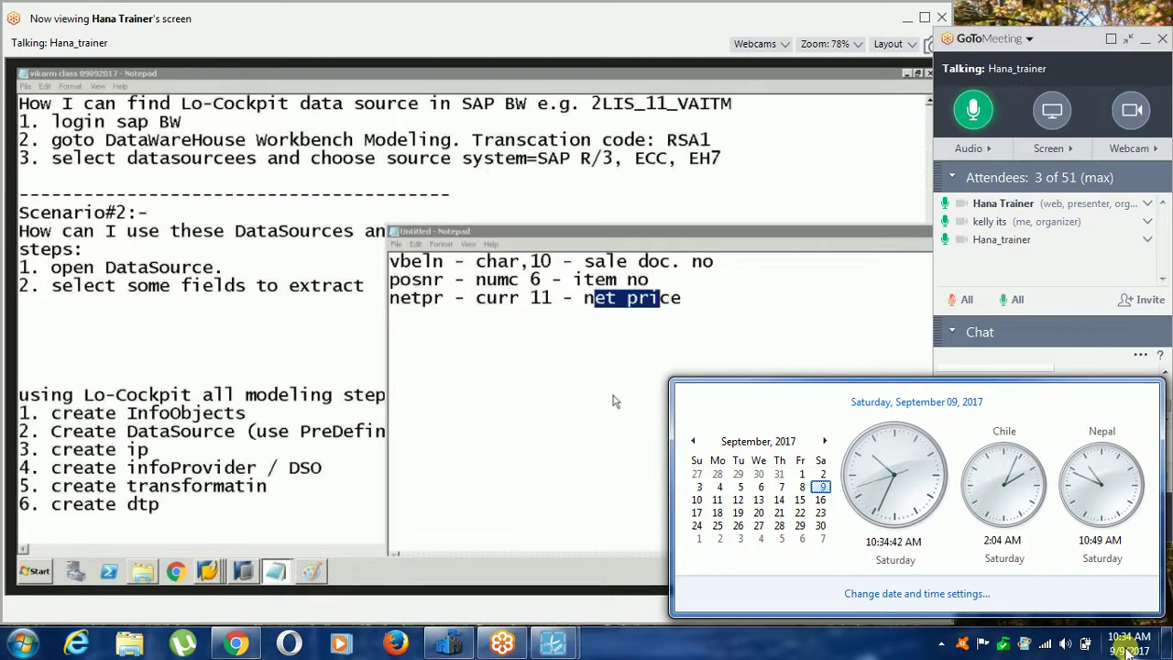
key("ctrl+s")
type("vi")
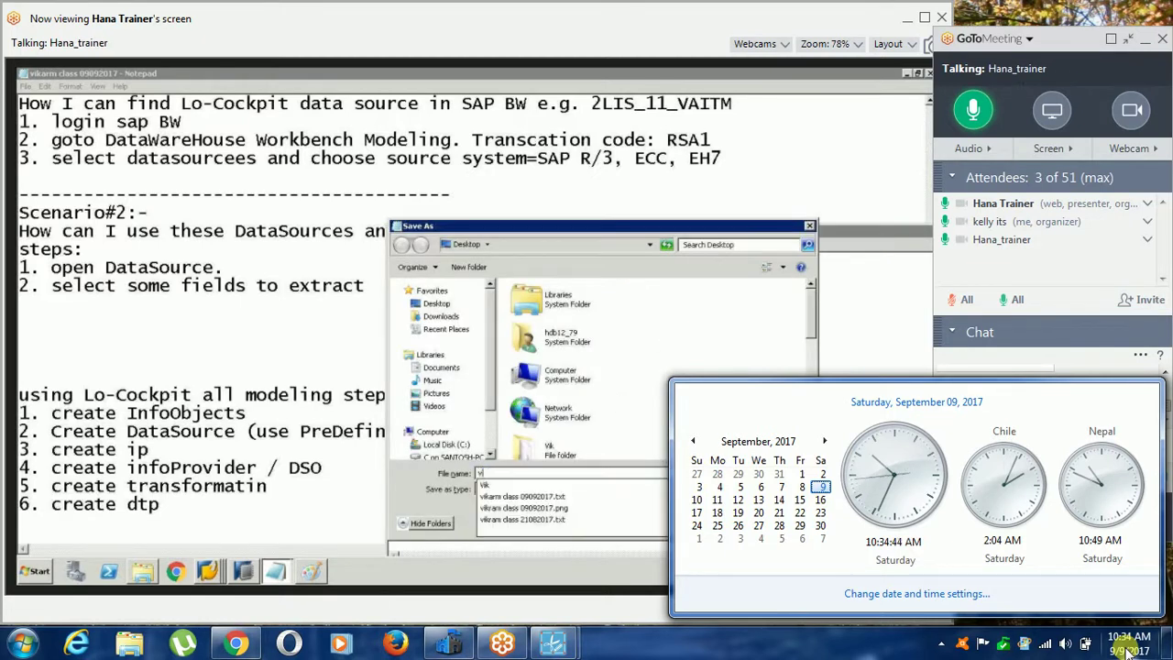
type("k")
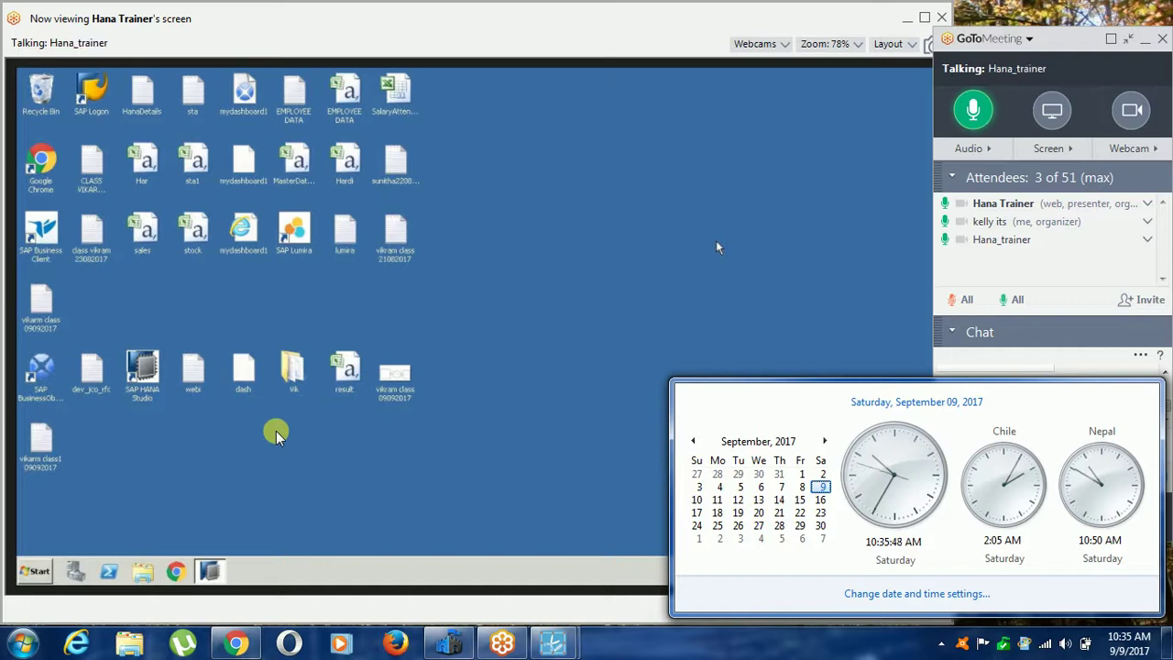
Log on to the BW connection with the saved user name and password, then re-enter the rejected password.
left_click(92, 94)
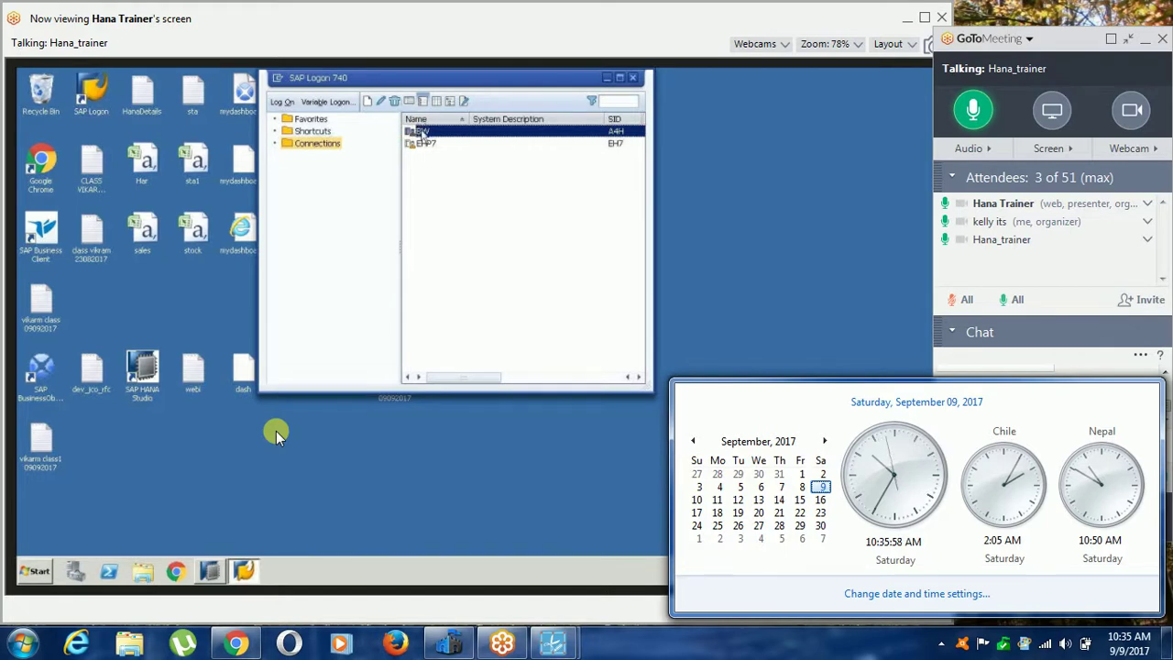
double_click(421, 133)
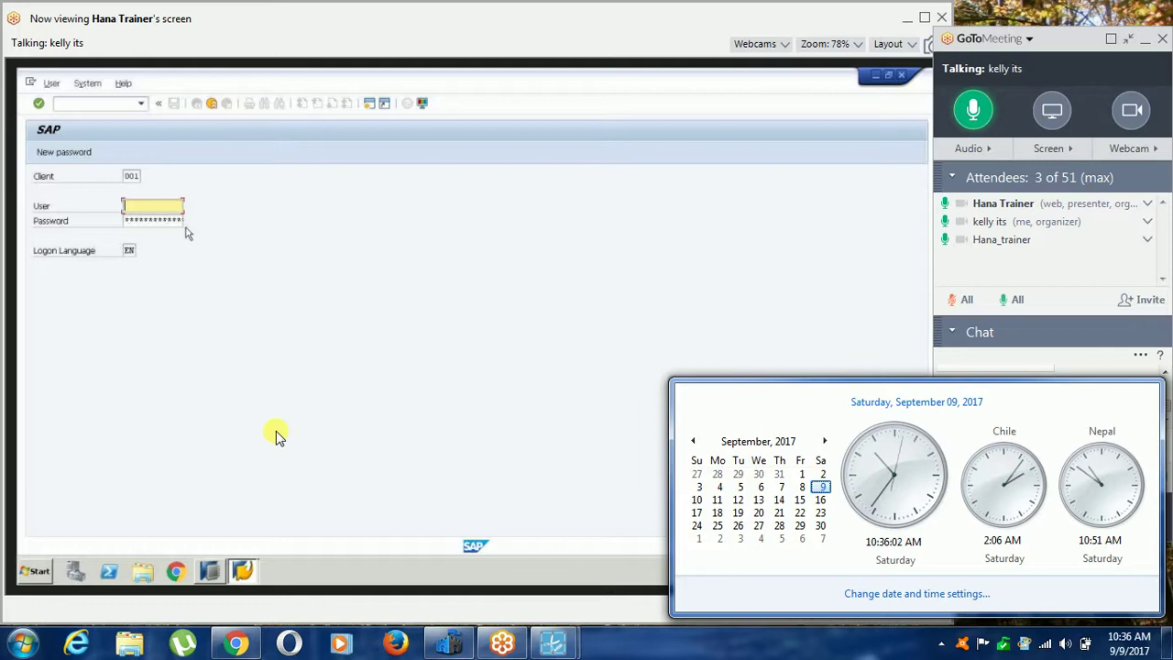
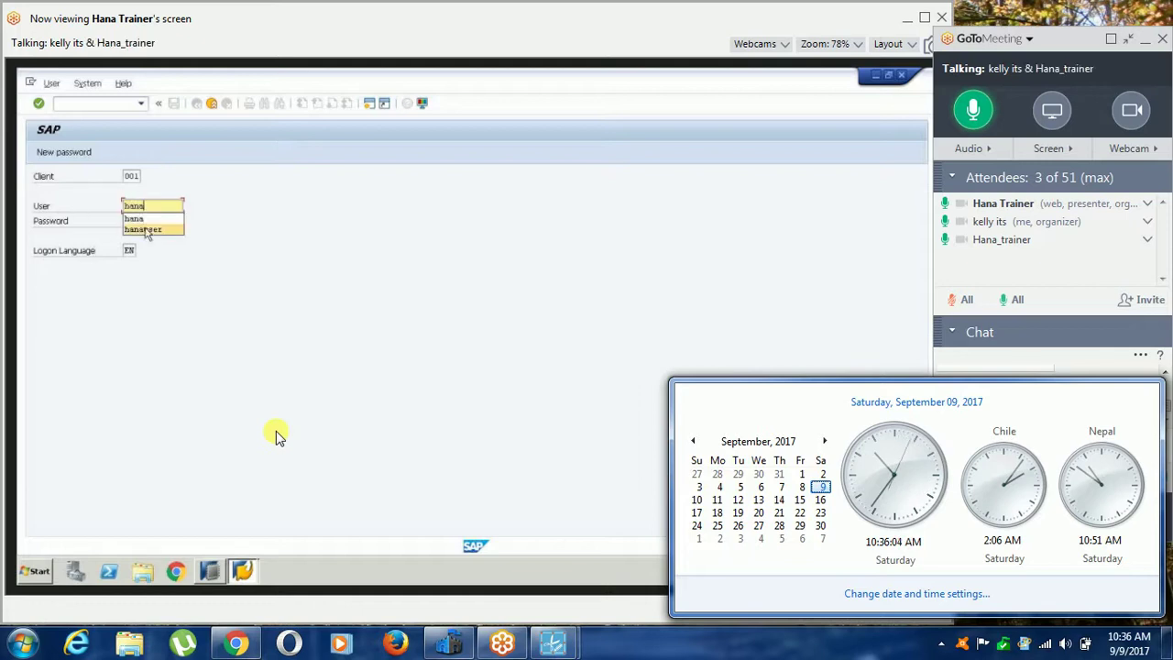
left_click(143, 229)
left_click(148, 219)
type("************")
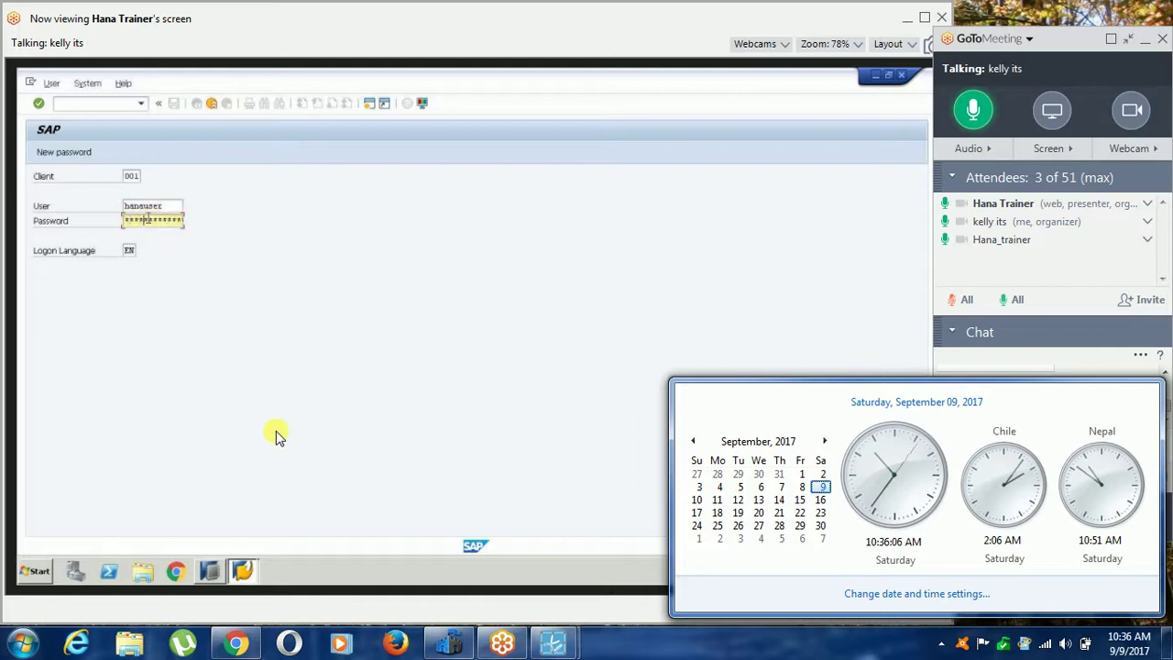
key("Return")
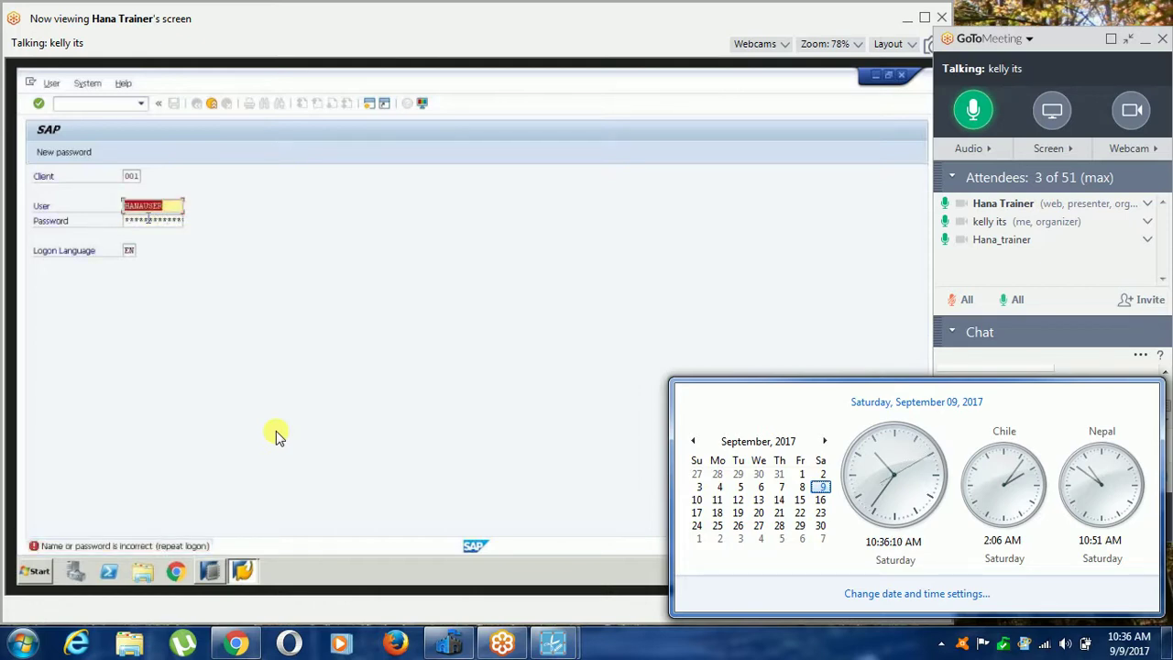
key("Tab")
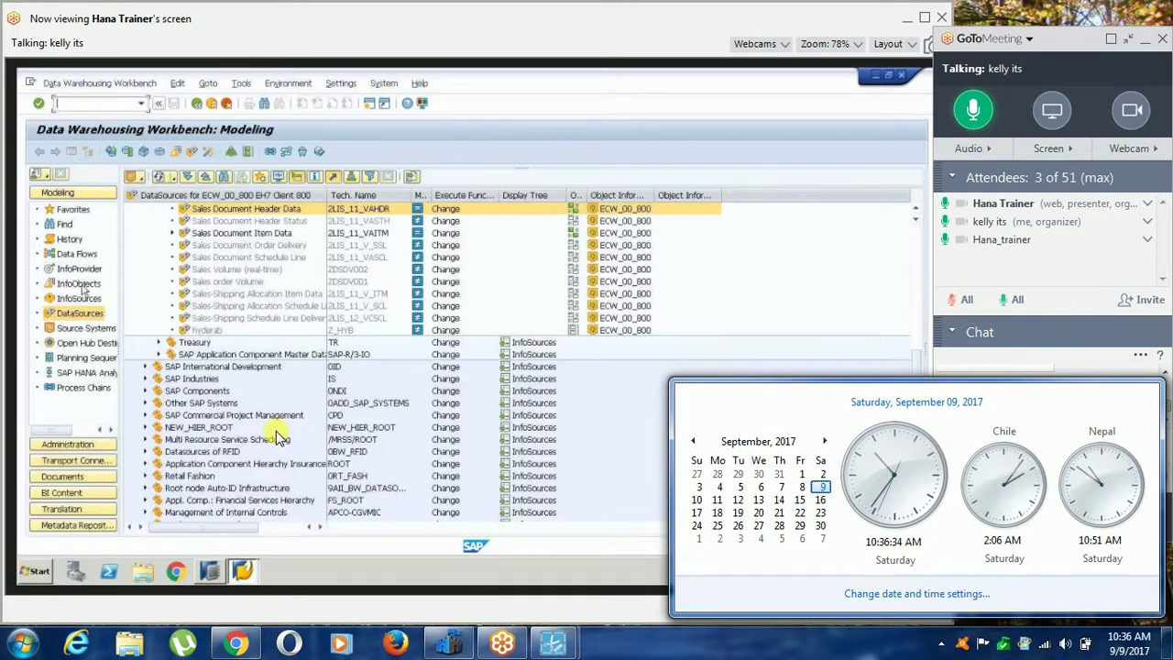
Browse InfoObjects, expand the IOC for MDT Char catalog and show the sales man characteristic's attributes.
left_click(79, 285)
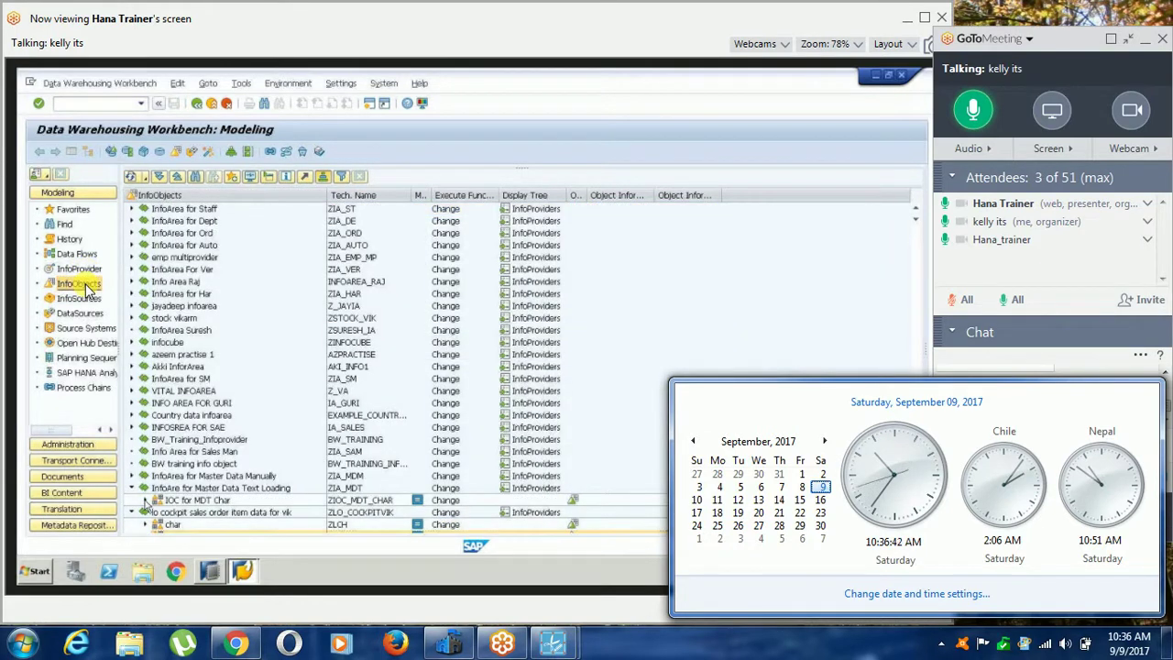
left_click(143, 500)
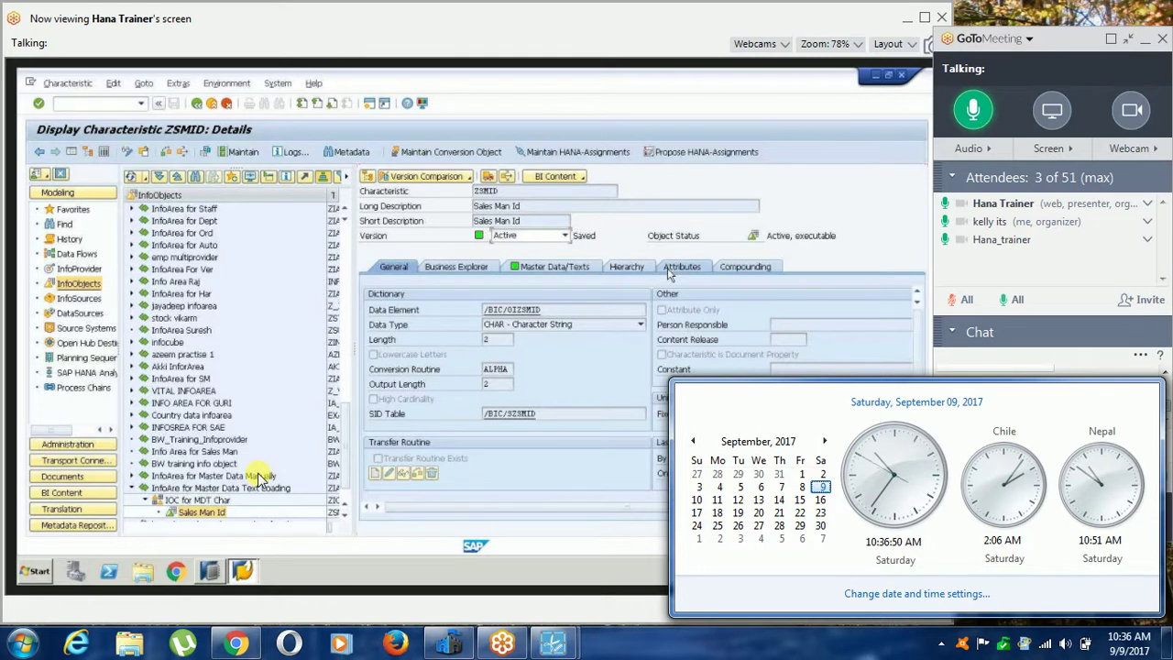
left_click(670, 272)
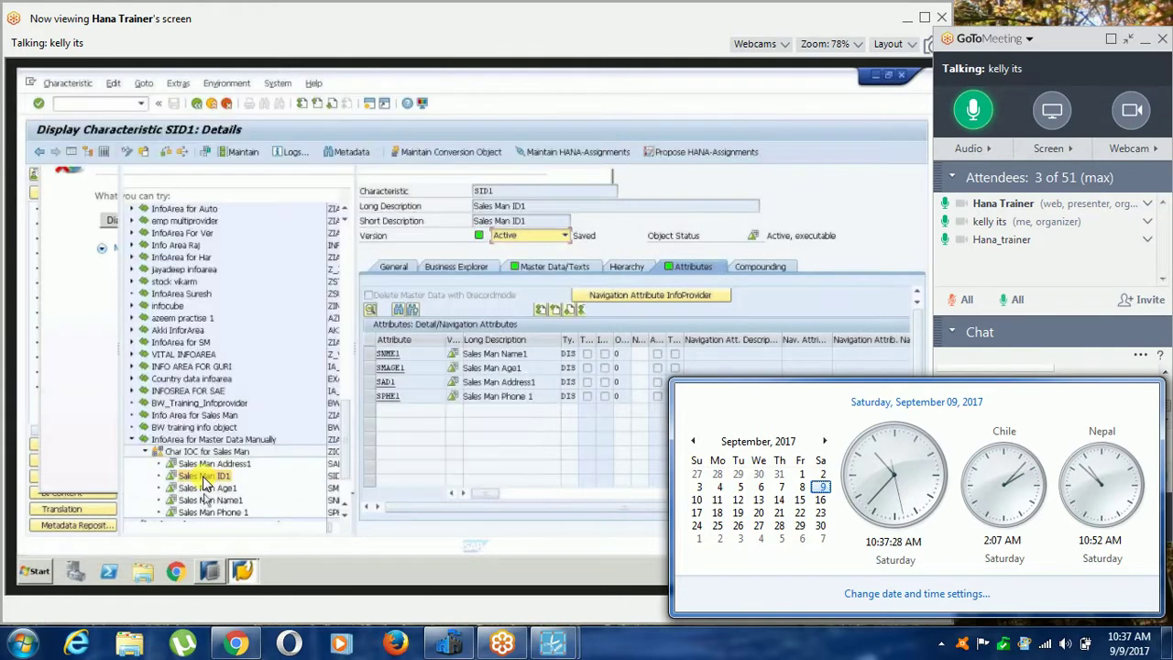
Attempt Maintain Master Data for Sales Man ID1, close the failed web window, then show InfoProviders.
right_click(203, 477)
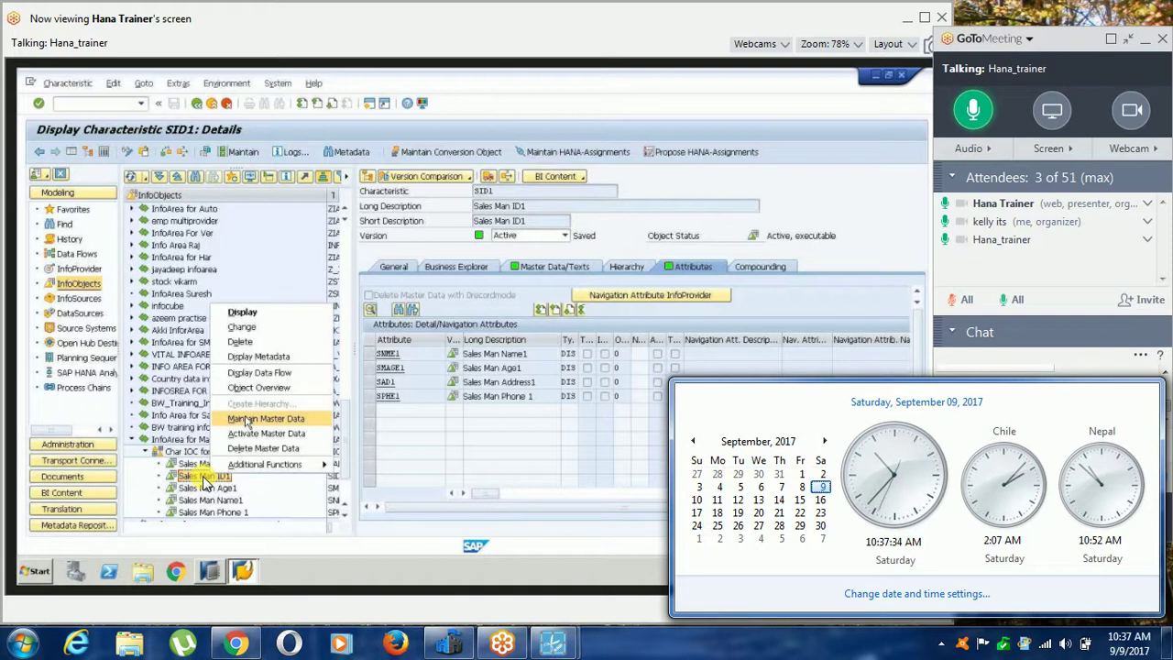
left_click(247, 420)
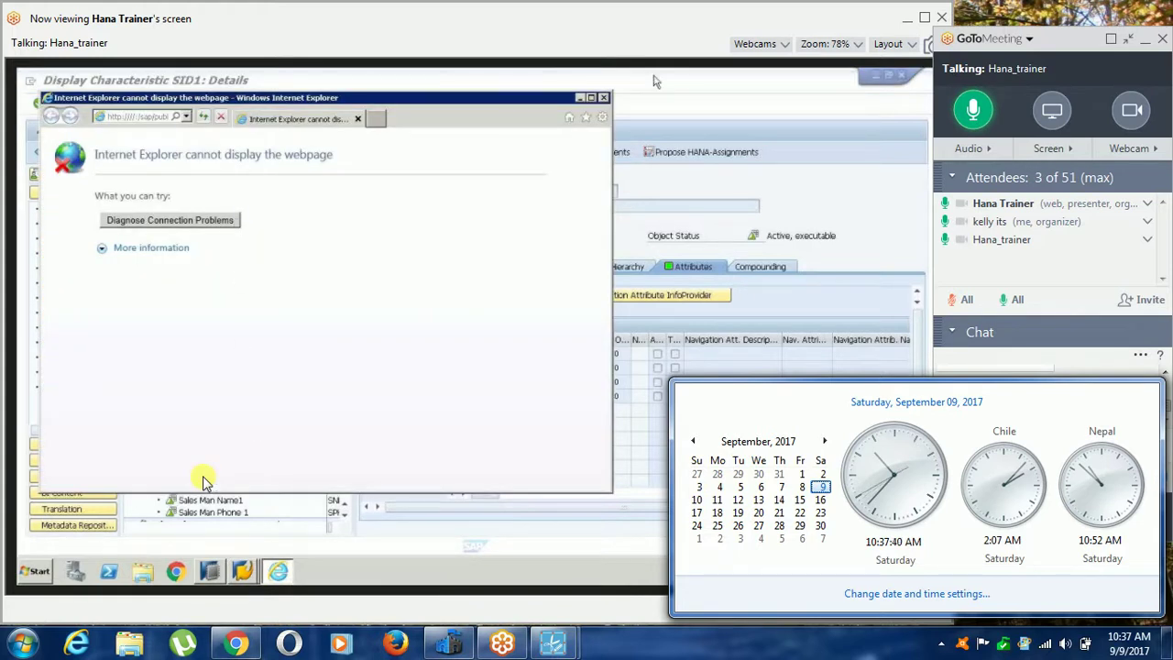
left_click(602, 98)
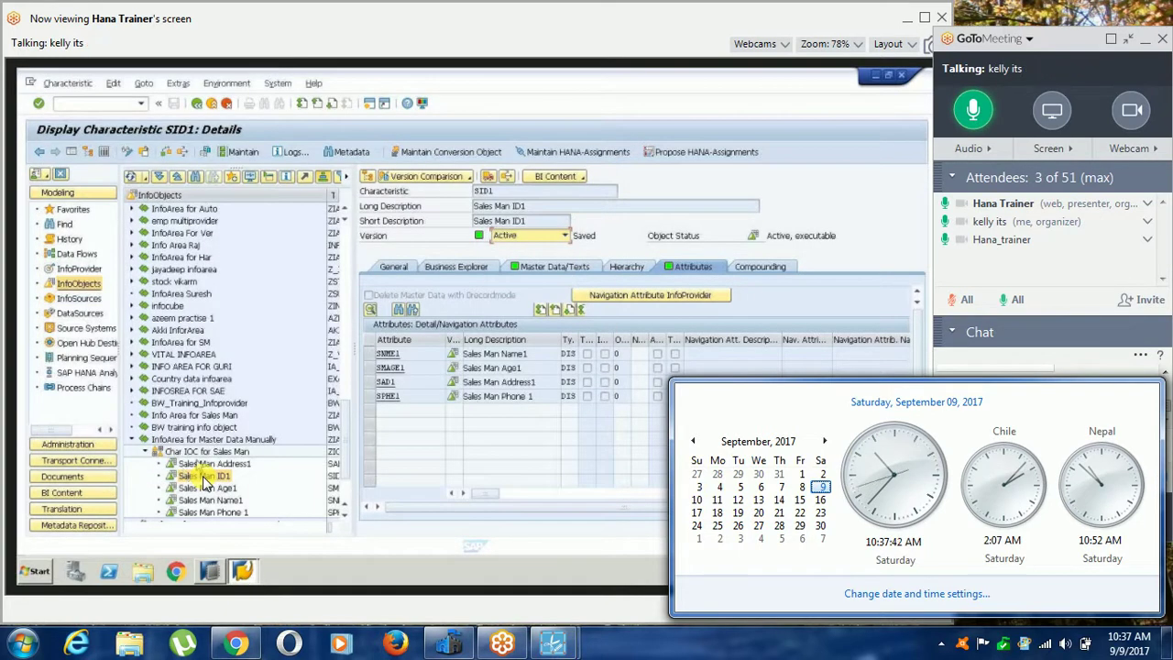
left_click(79, 269)
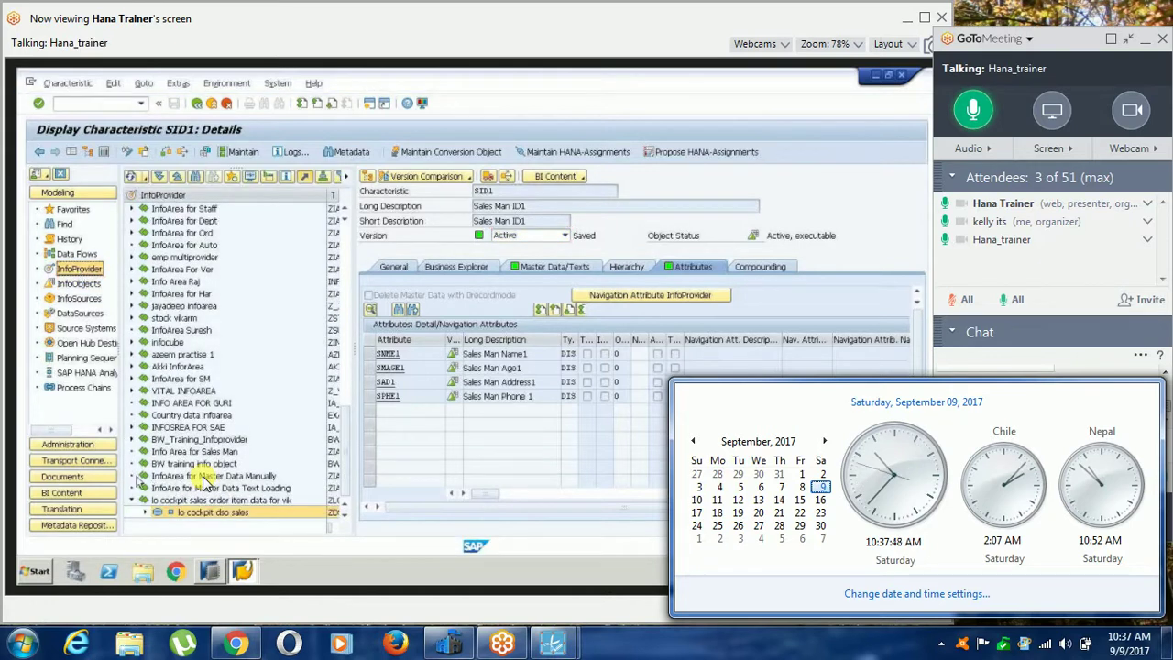
Refresh the entire InfoProvider tree from the Master Data Manually InfoArea.
left_click(206, 476)
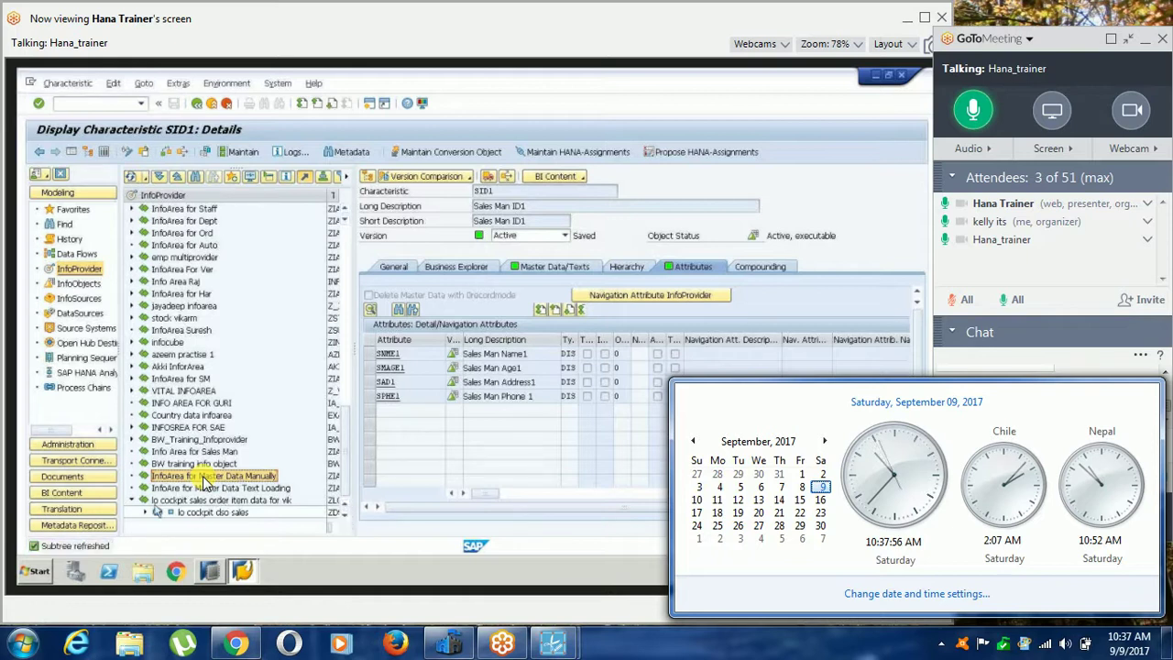
left_click(345, 481)
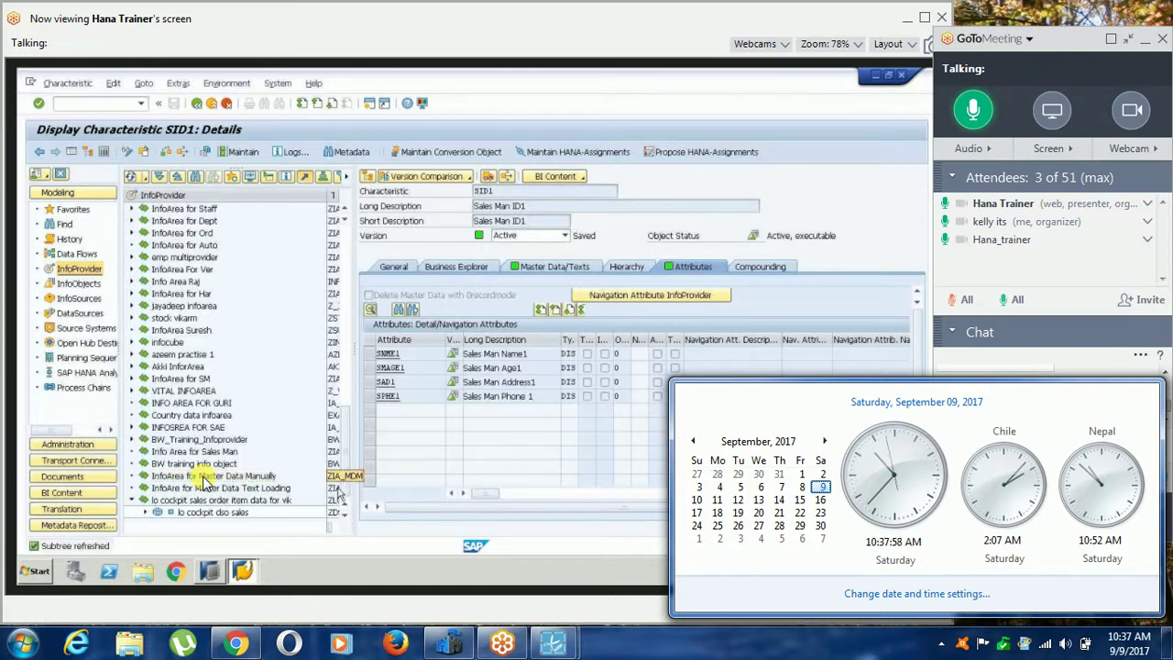
left_click(147, 180)
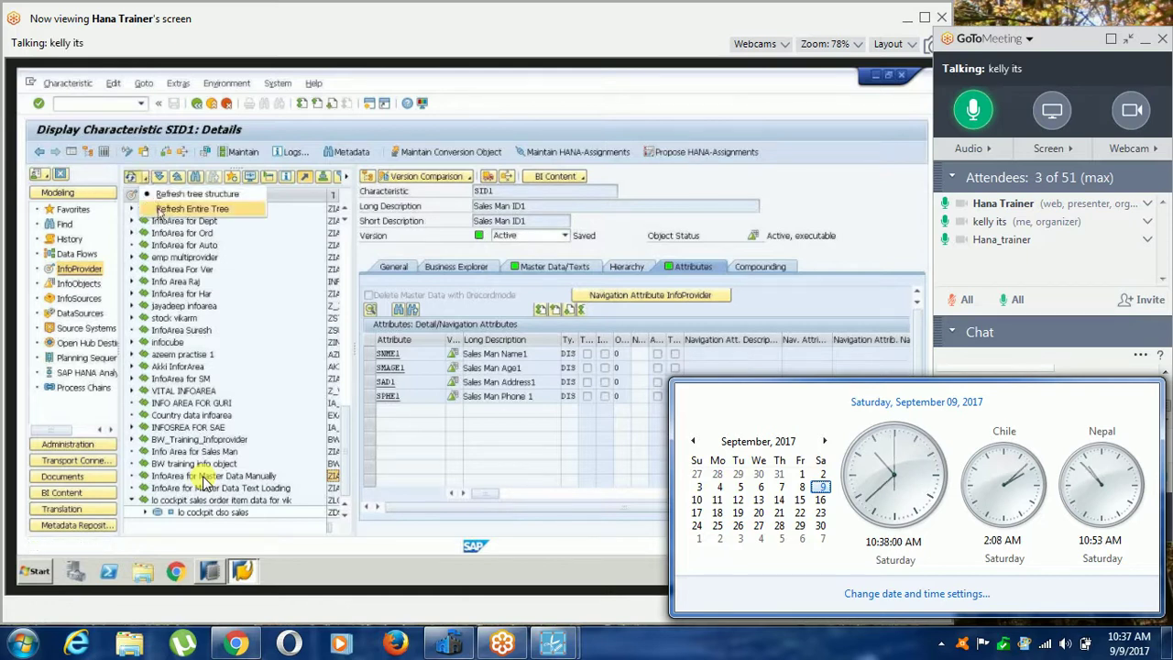
left_click(163, 213)
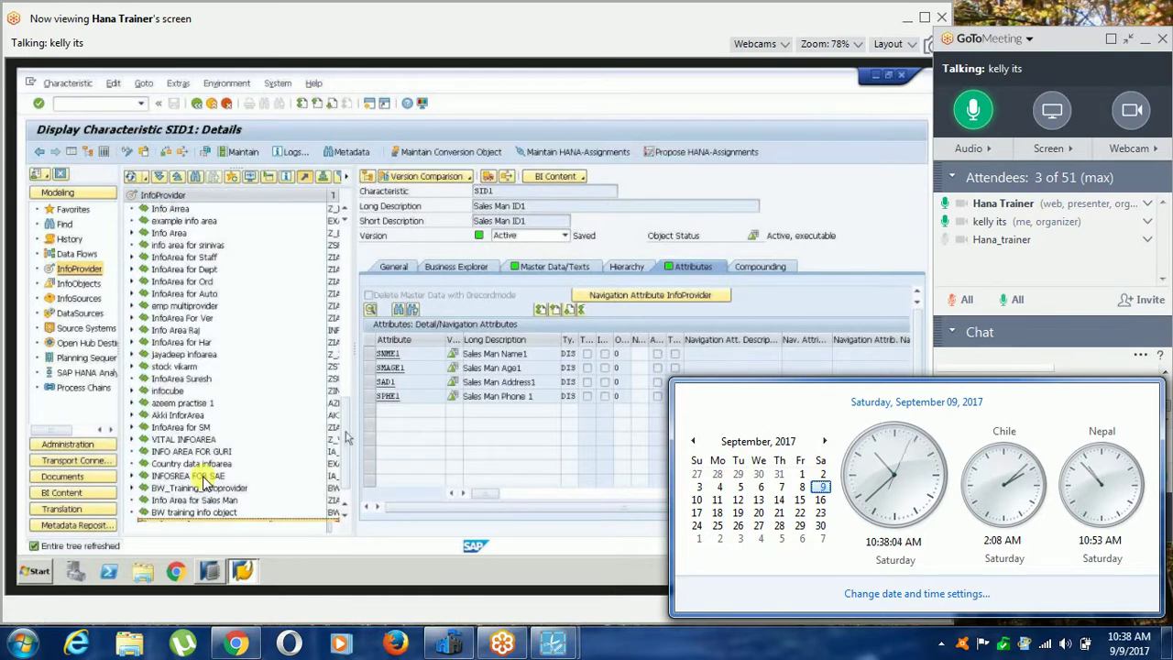
Expand the lo cockpit sales order item InfoArea and review the item no object's actions.
scroll(346, 481, "down", 1)
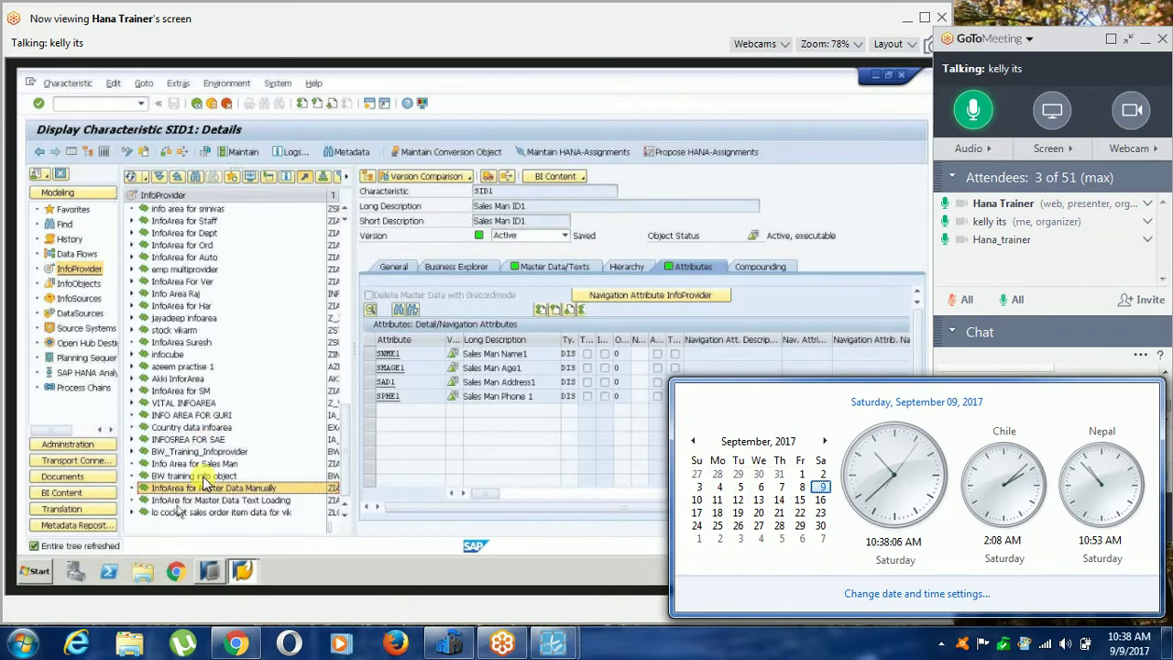
left_click(204, 487)
left_click(131, 512)
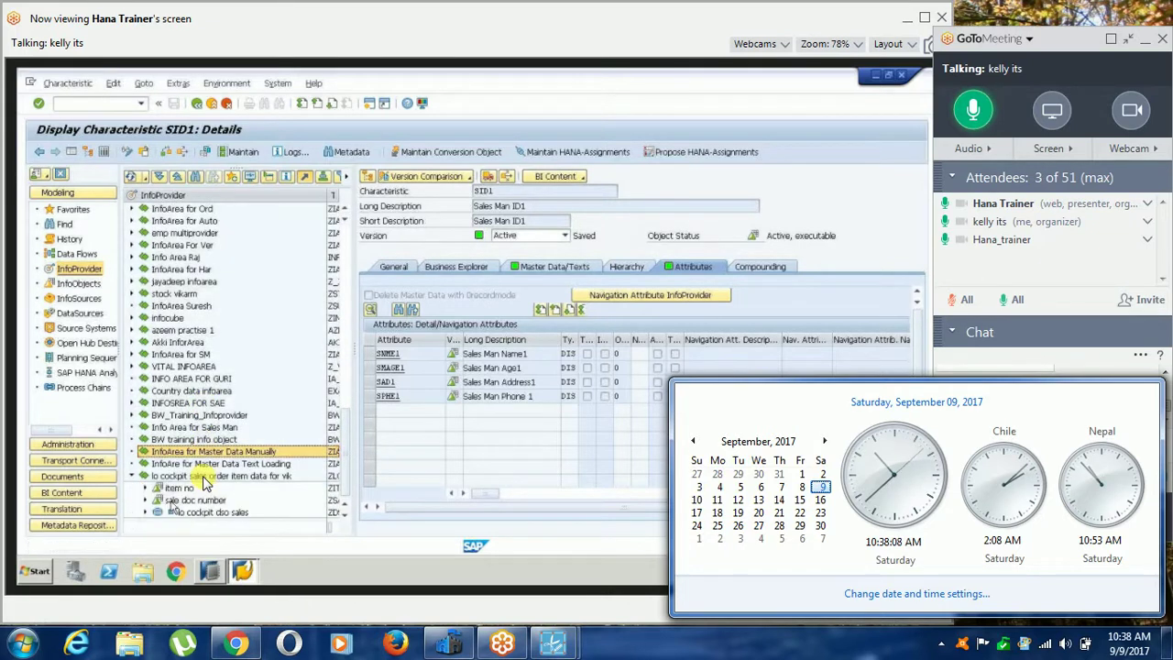
right_click(180, 490)
left_click(206, 483)
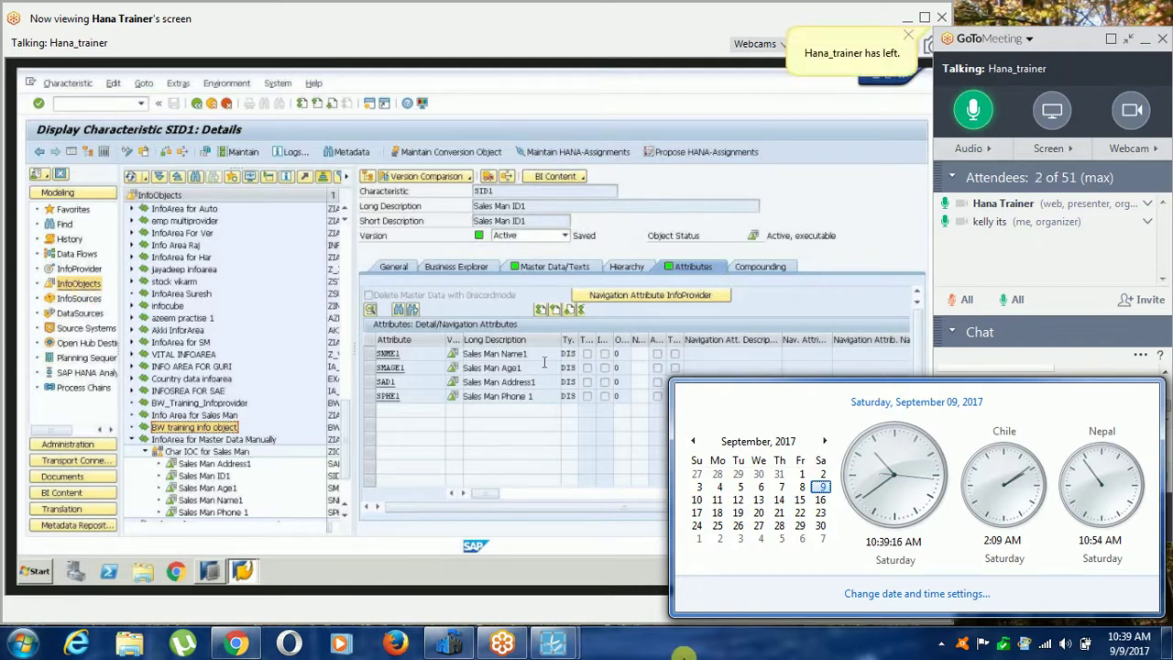
left_click(723, 652)
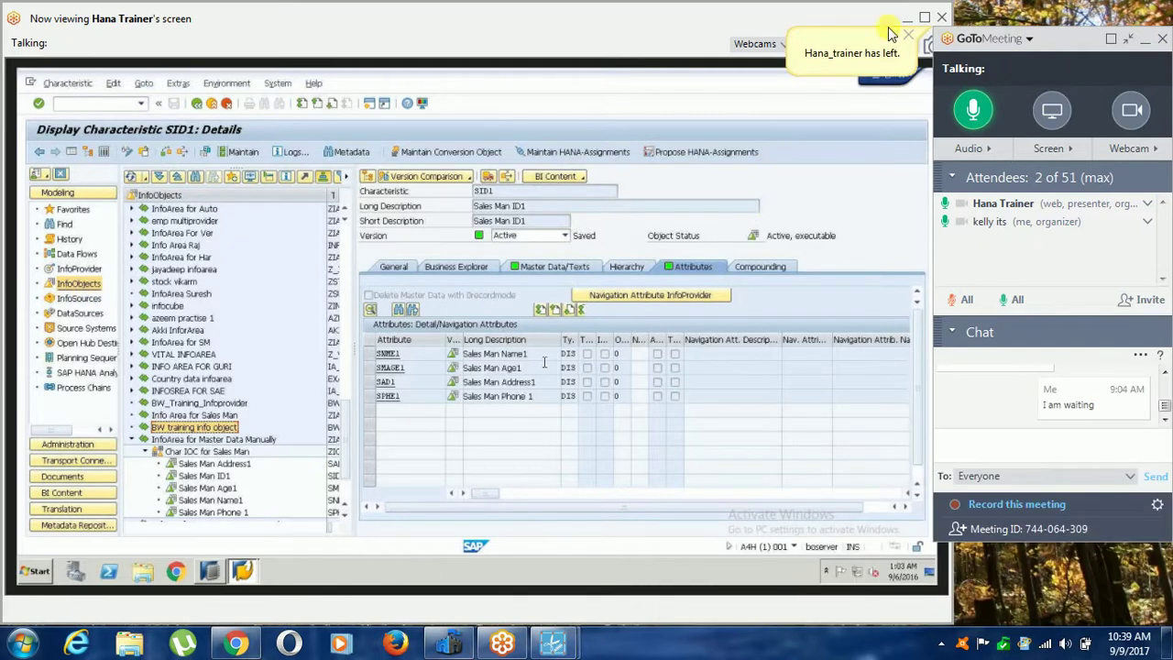
mouse_move(553, 644)
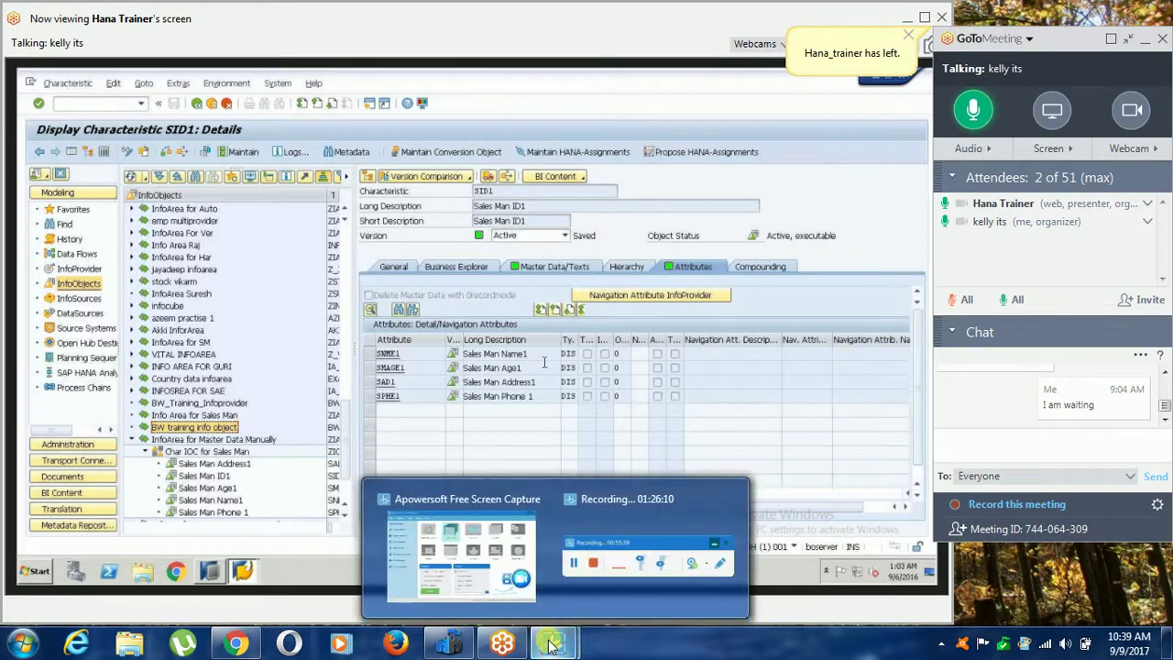